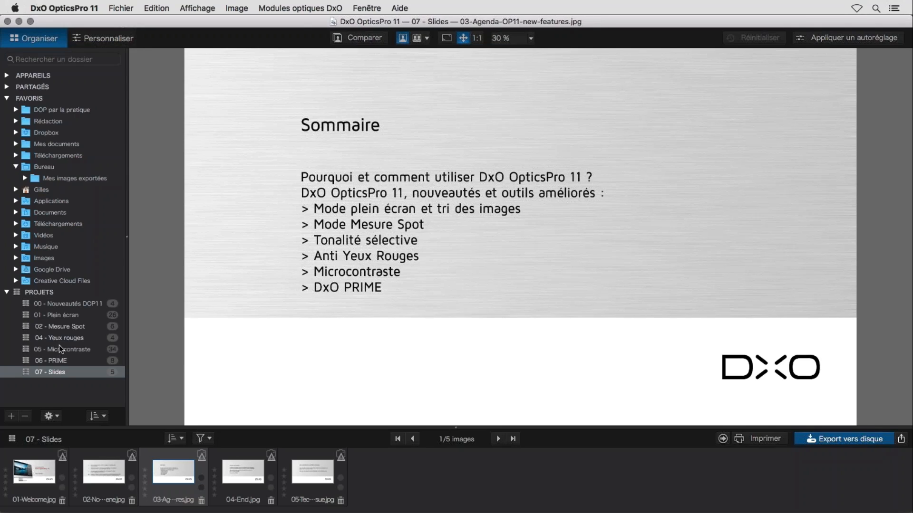
Open the project 00 - Nouveautés DOP11 in the Personnaliser workspace and look at the portrait's Balance des blancs settings
click(64, 305)
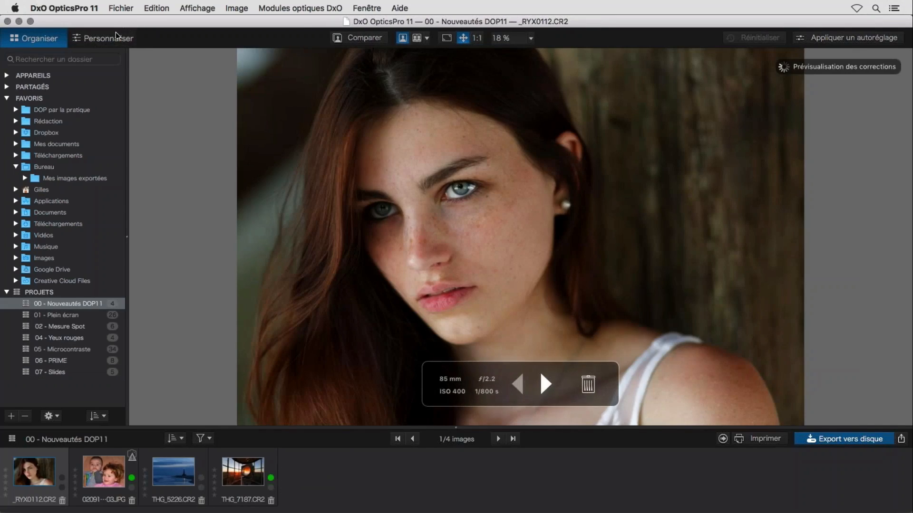
click(112, 38)
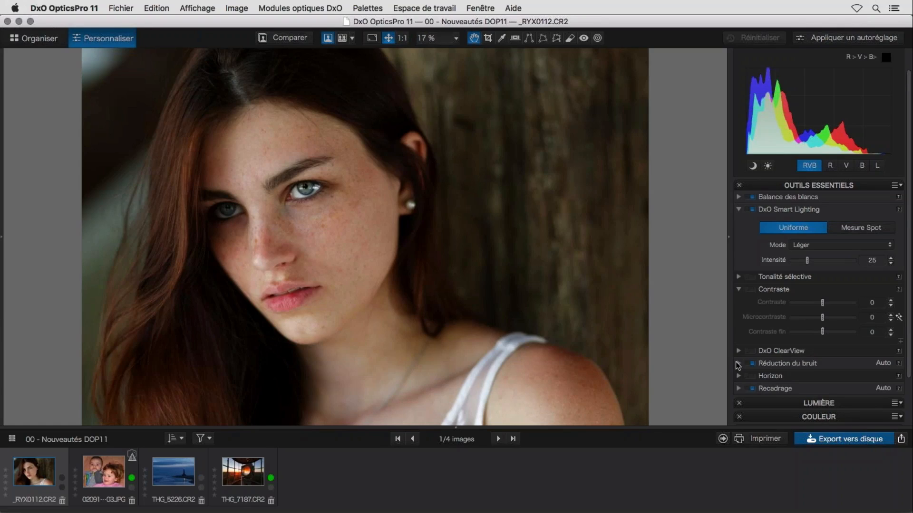
click(740, 198)
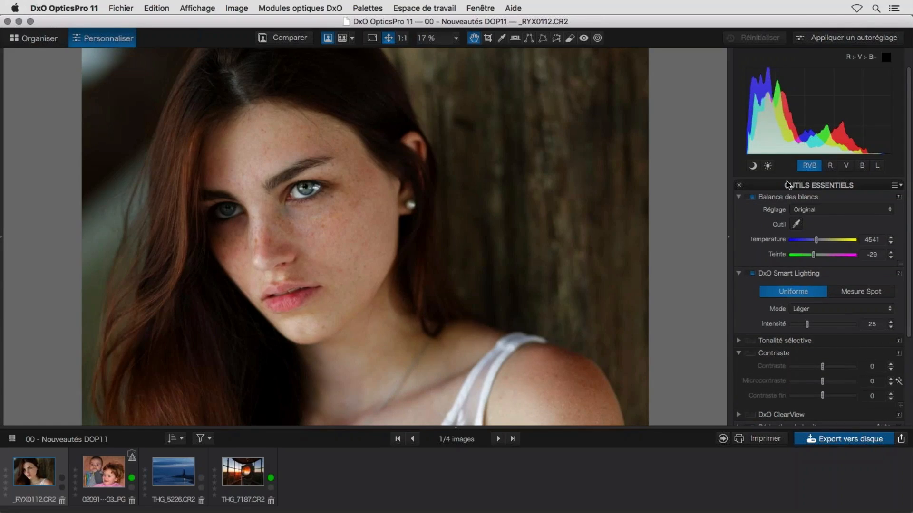
click(739, 196)
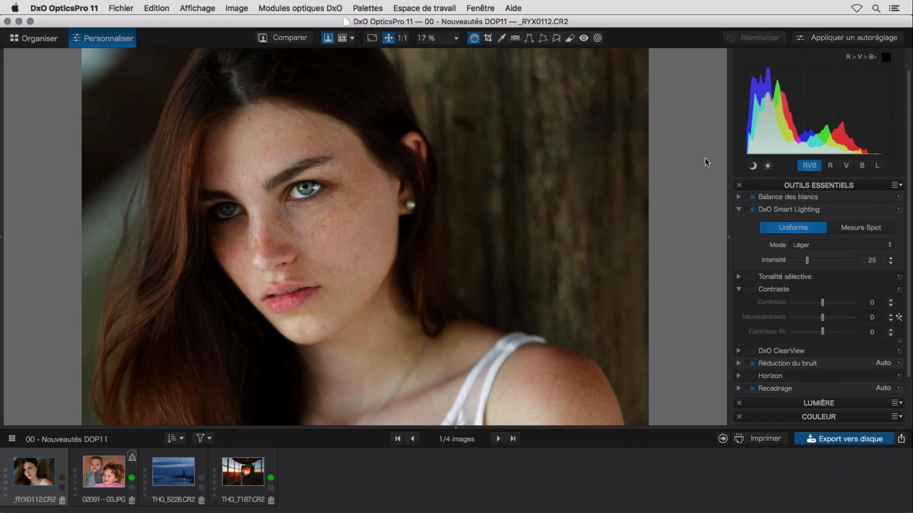
Review the Organiser workspace, return to Personnaliser and examine the correction palettes from Outils essentiels to DxO ViewPoint
click(36, 38)
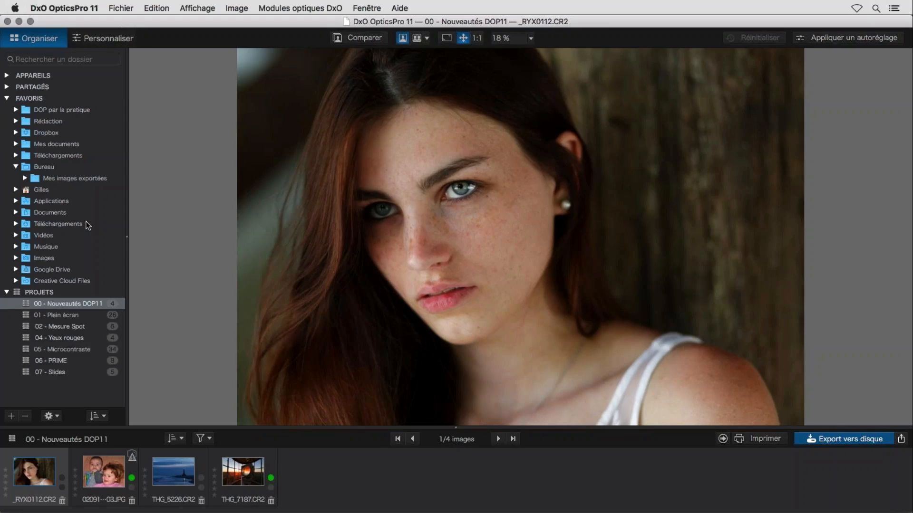
click(113, 38)
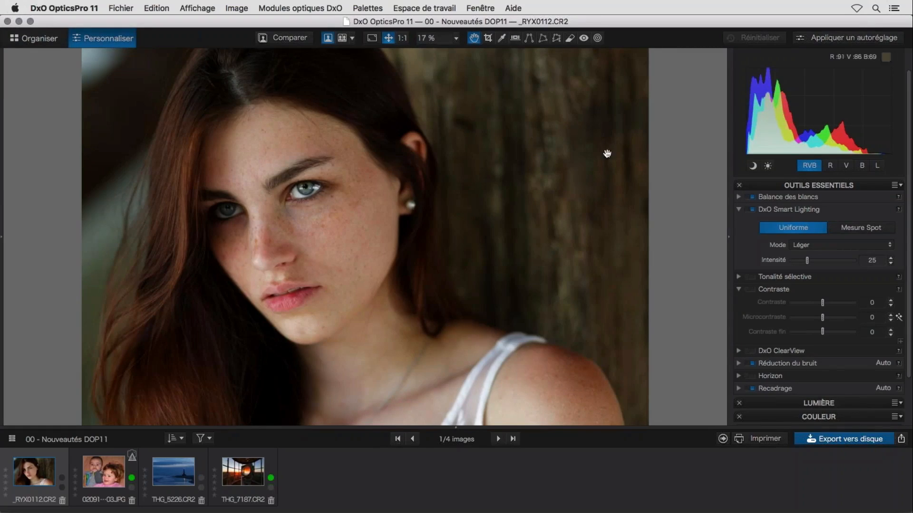
click(806, 186)
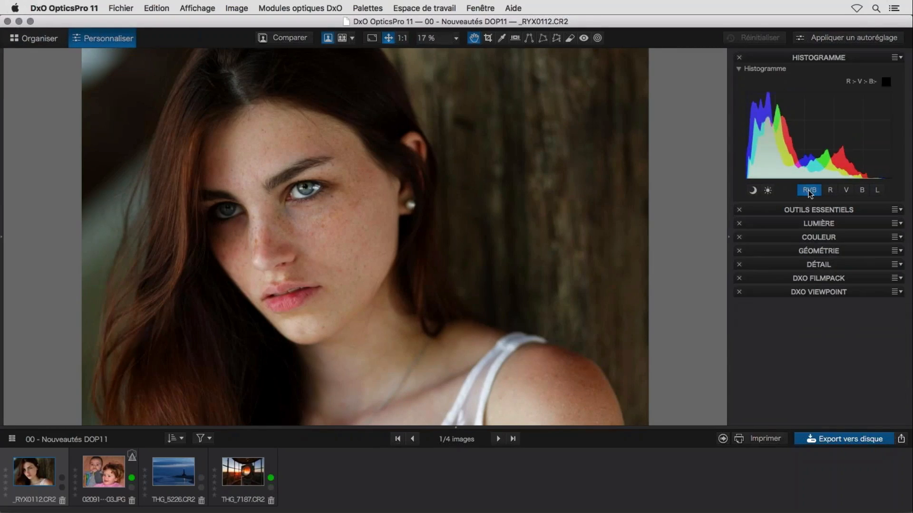
click(827, 210)
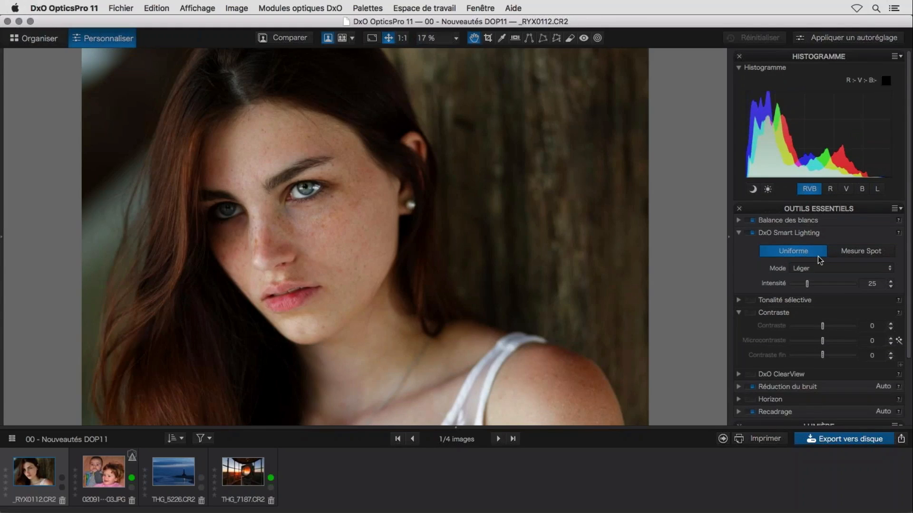
scroll(818, 260, down, 1)
scroll(818, 259, down, 5)
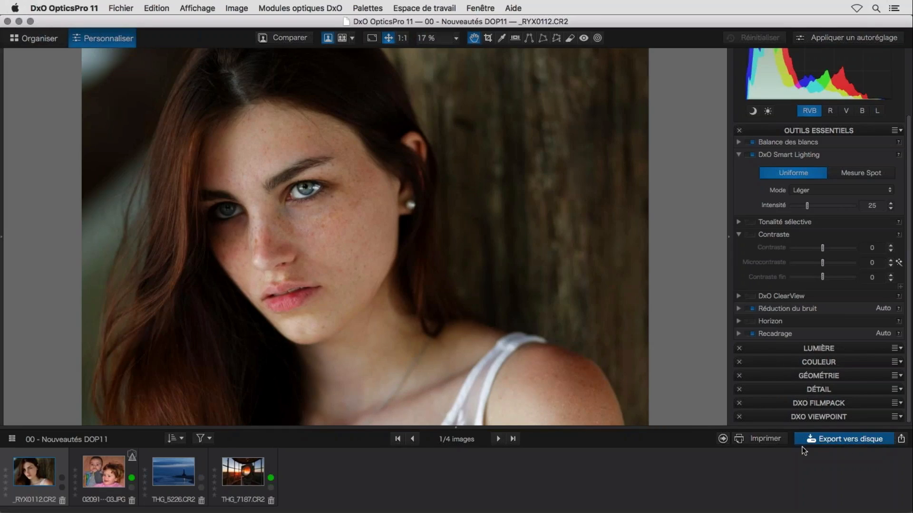
Look through all export and sharing destinations offered for the portrait, without exporting it
click(901, 439)
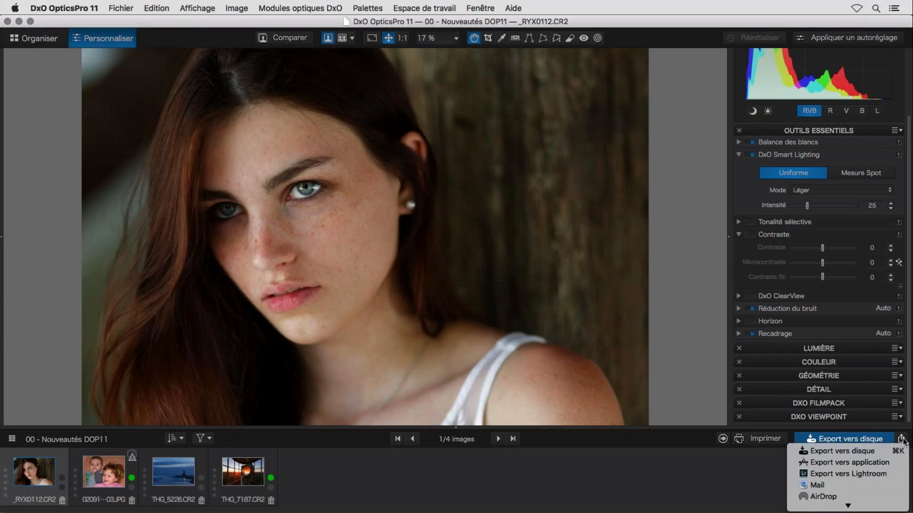
scroll(891, 485, down, 3)
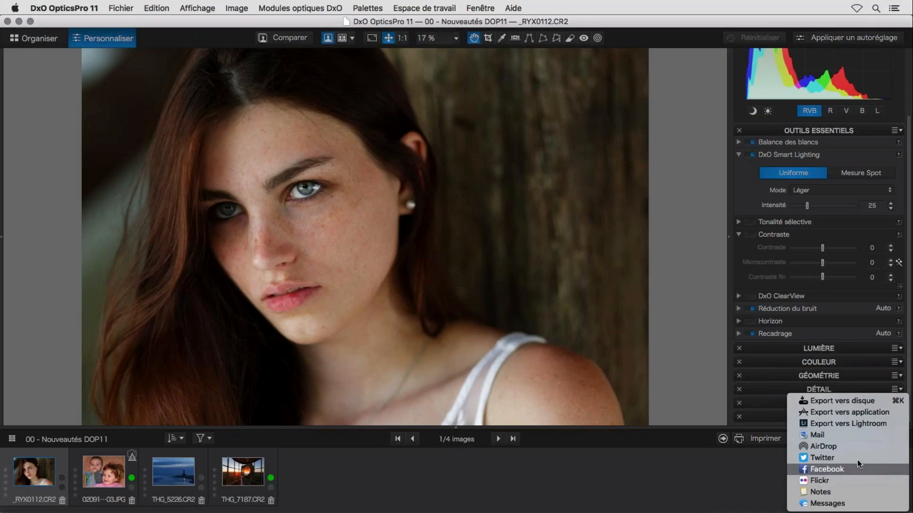
click(696, 394)
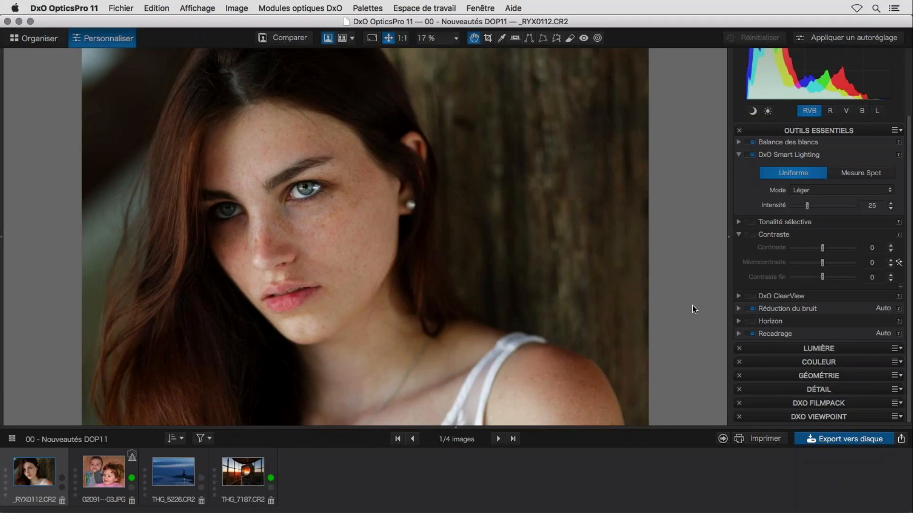
Open the project 01 - Plein écran in the Organiser workspace and browse its thumbnails
click(33, 38)
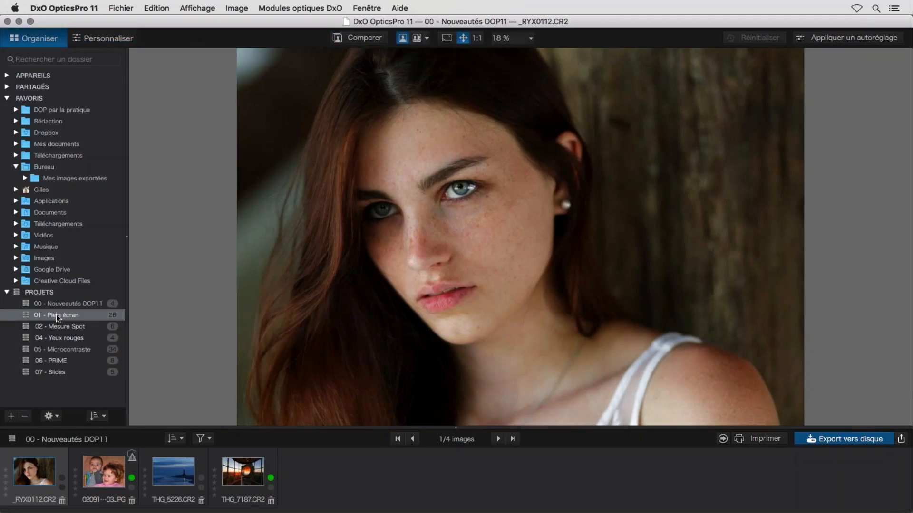
click(56, 315)
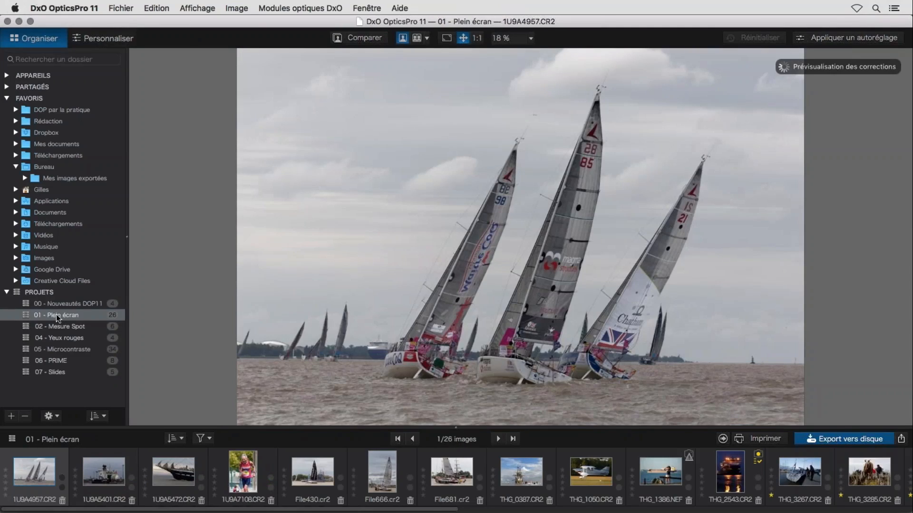
scroll(200, 512, right, 2)
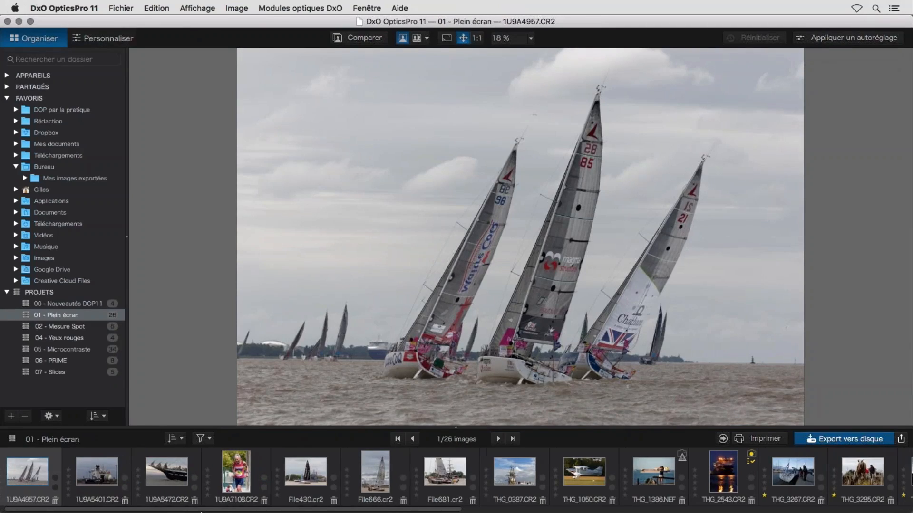
scroll(200, 512, right, 5)
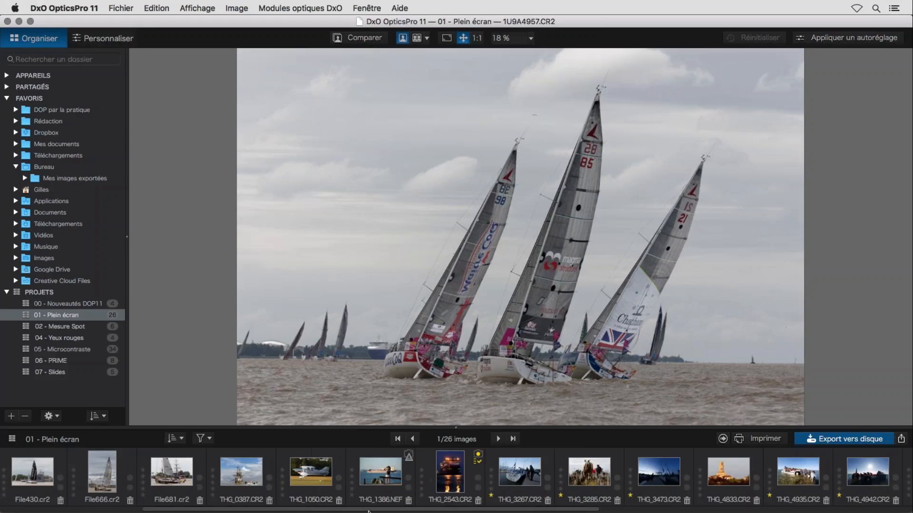
drag(369, 511, 388, 508)
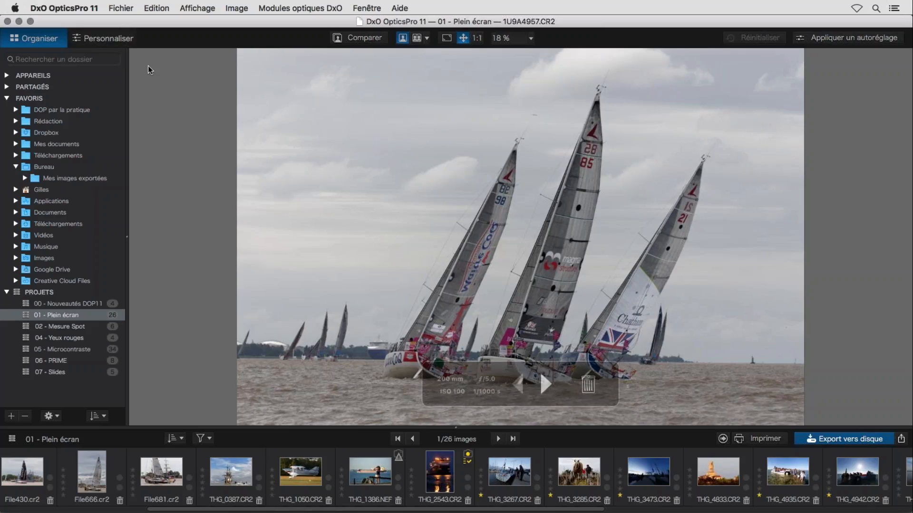
Display the sailing race photo 1U9A4957.CR2 in the full-screen viewer
click(195, 10)
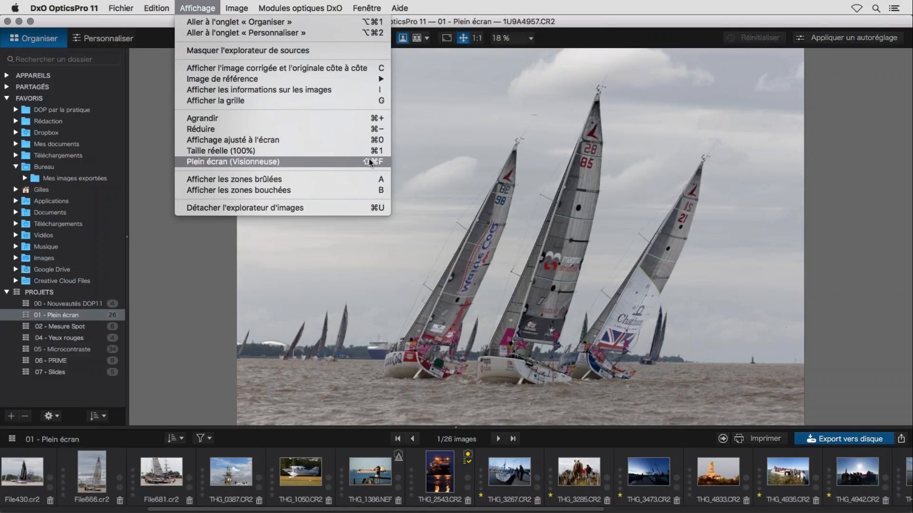
click(170, 281)
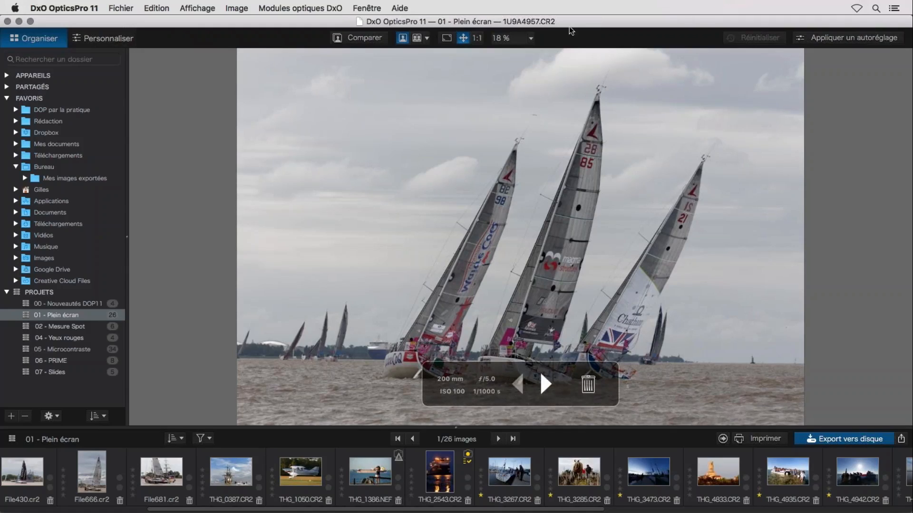
click(446, 38)
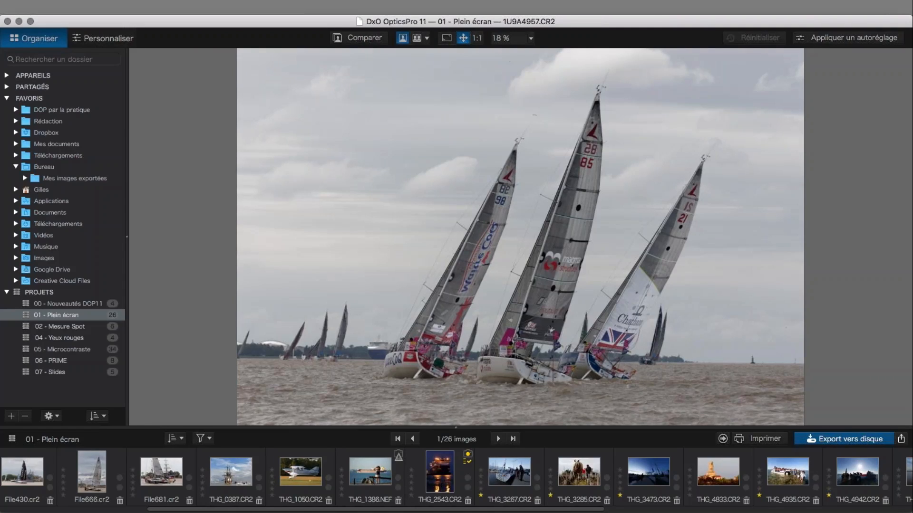
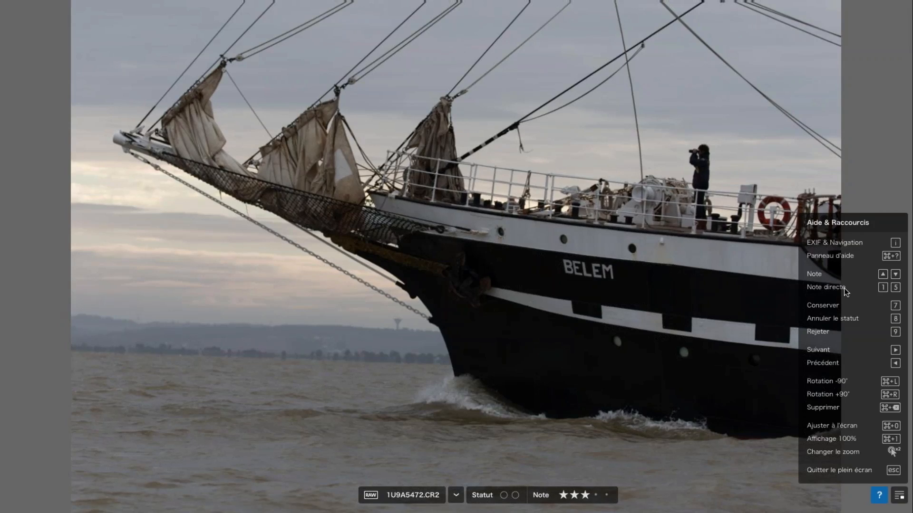
Clear the rating of 1U9A5472.CR2, rate it 4 stars, and try the Conserver and cleared statuses before setting Rejeter
key(0)
key(4)
key(7)
key(8)
key(9)
Advance two photos to File430.cr2 and rate it 3 stars
key(Right)
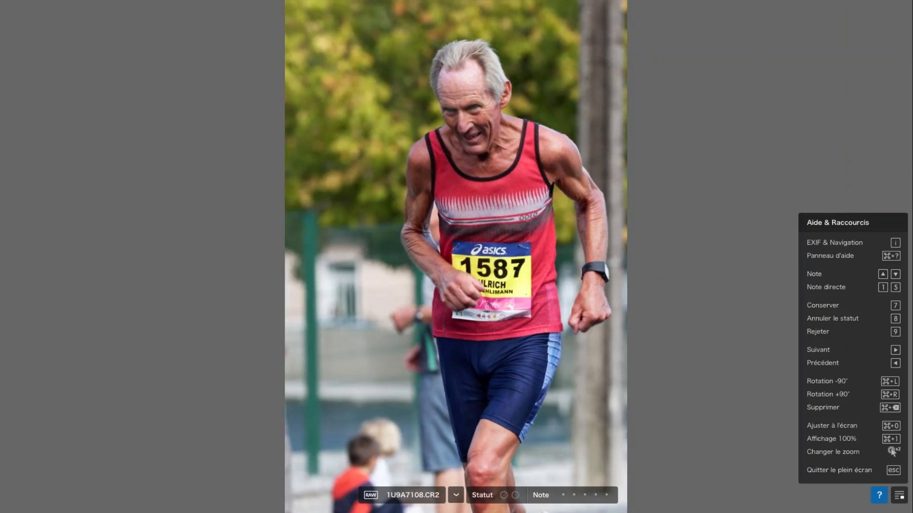
key(Right)
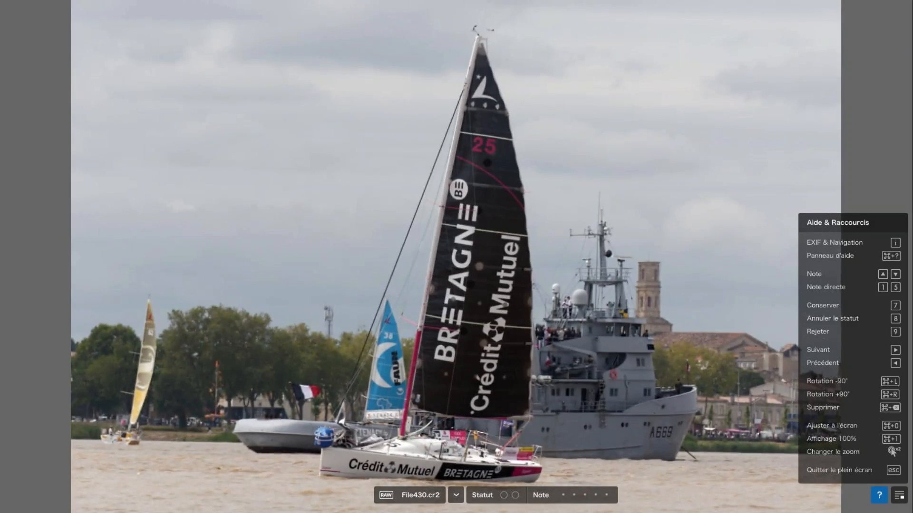
key(3)
Rotate File430.cr2 by -90° and back by +90°, and check it at 100% before fitting it to the screen
key(super+l)
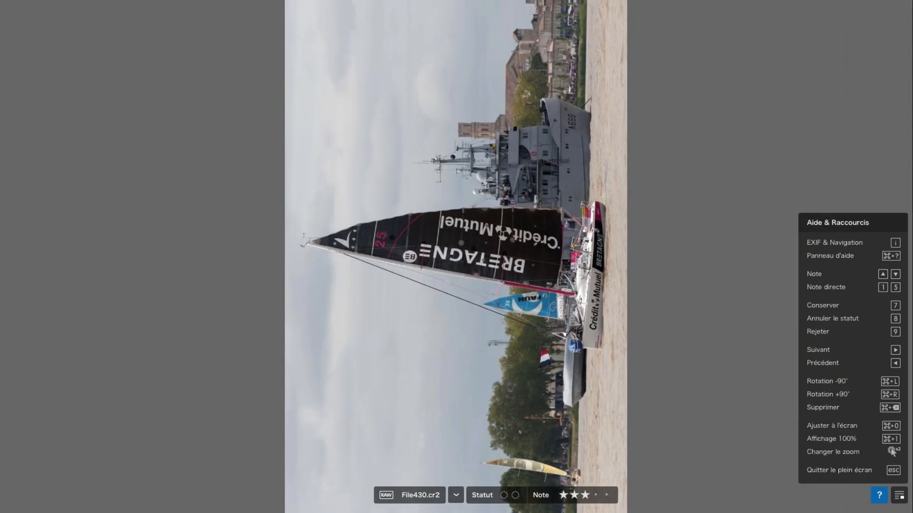
key(super+r)
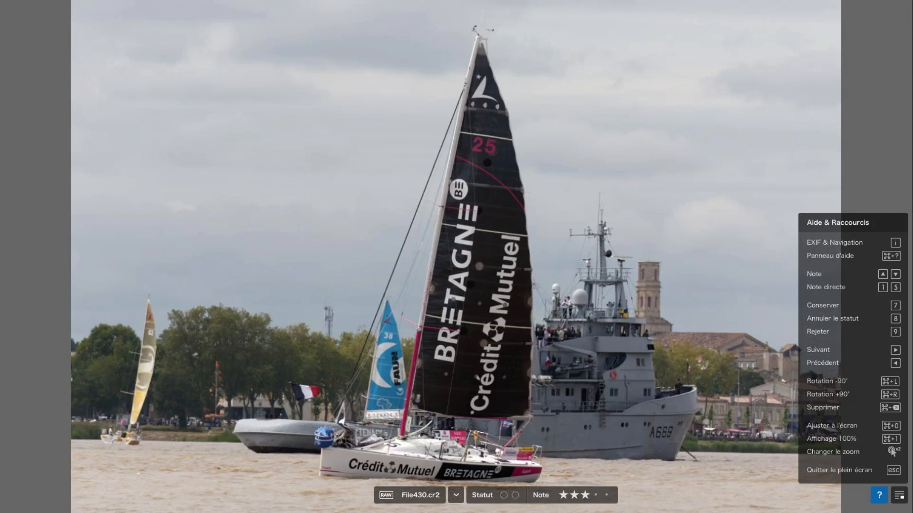
key(super+1)
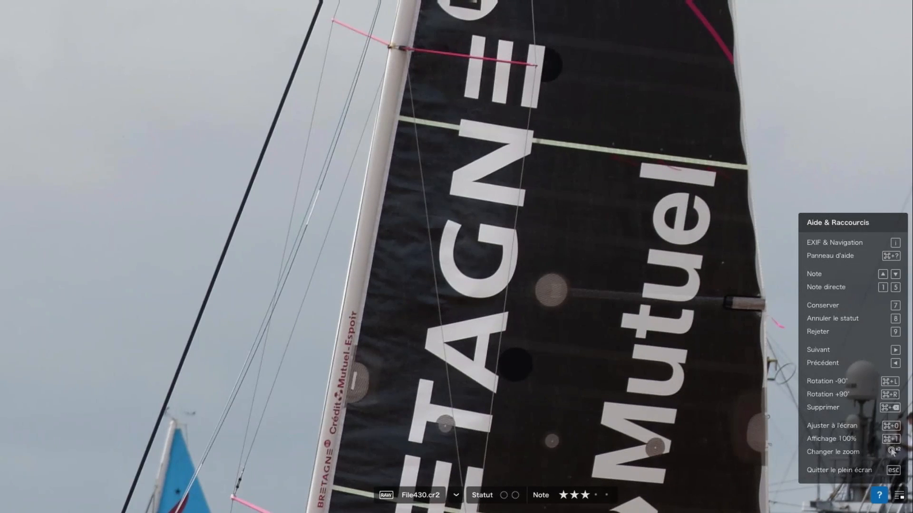
key(super+0)
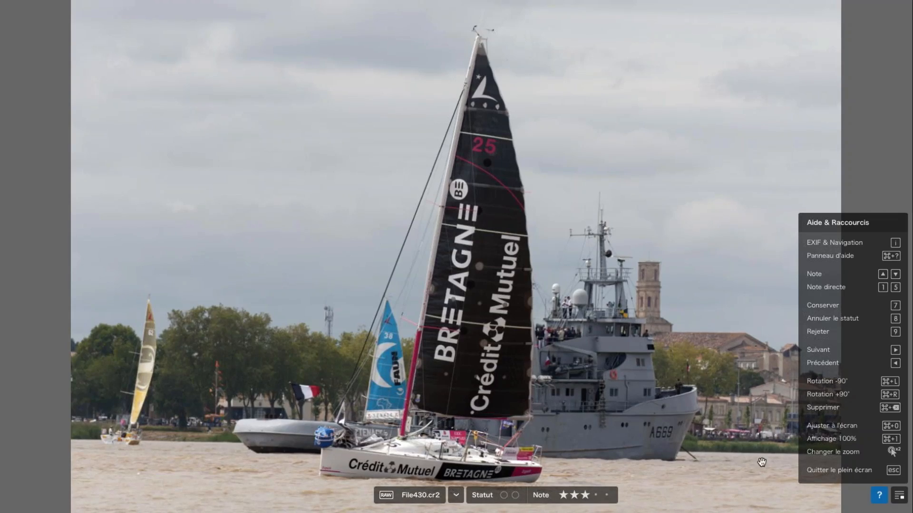
Show the EXIF and Navigation panels, and inspect the warship and sail of File430.cr2 at 100% before refitting it to the screen
click(900, 496)
click(900, 496)
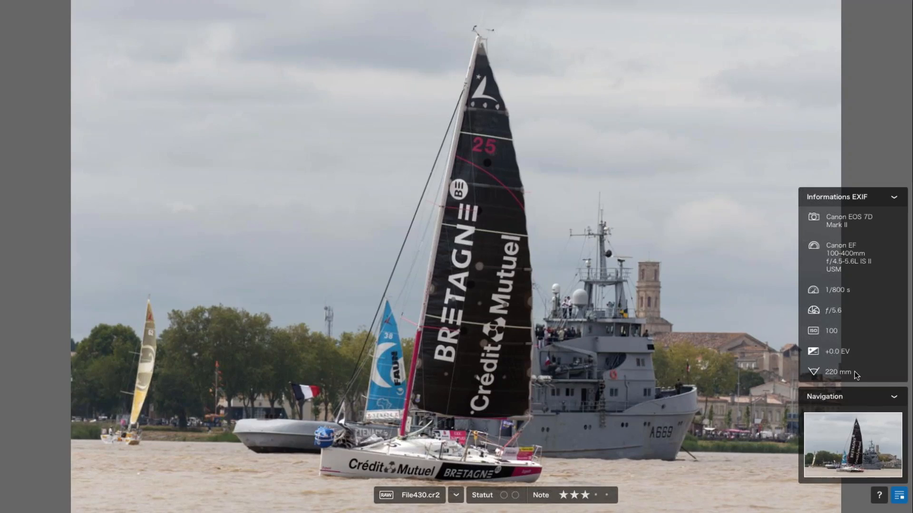
click(662, 336)
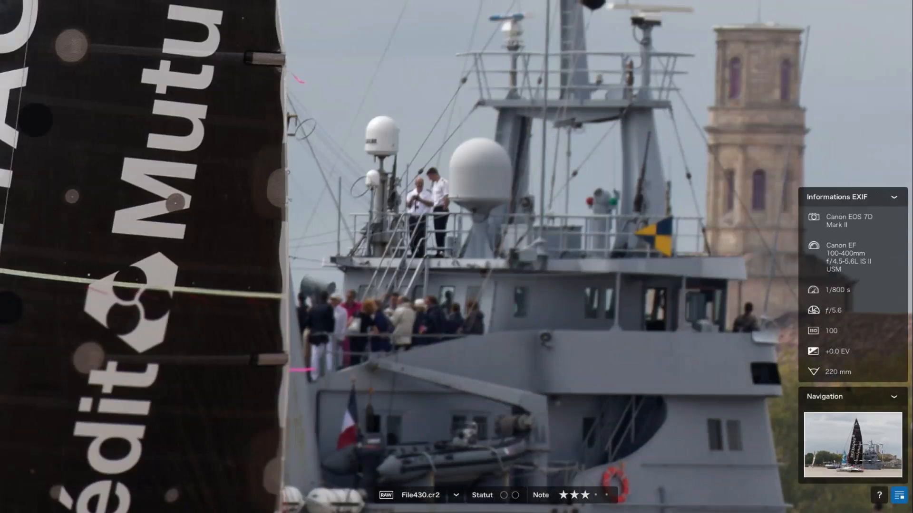
drag(596, 199, 607, 137)
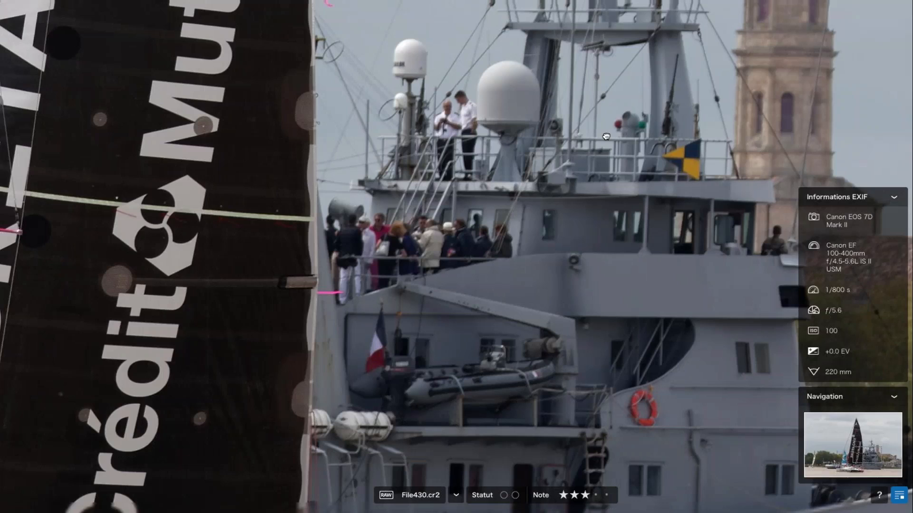
drag(865, 470, 857, 439)
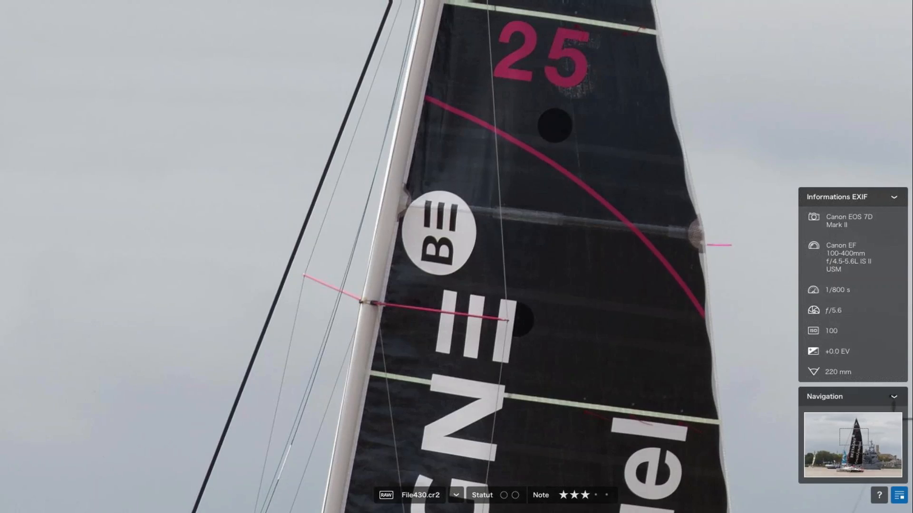
key(ctrl+0)
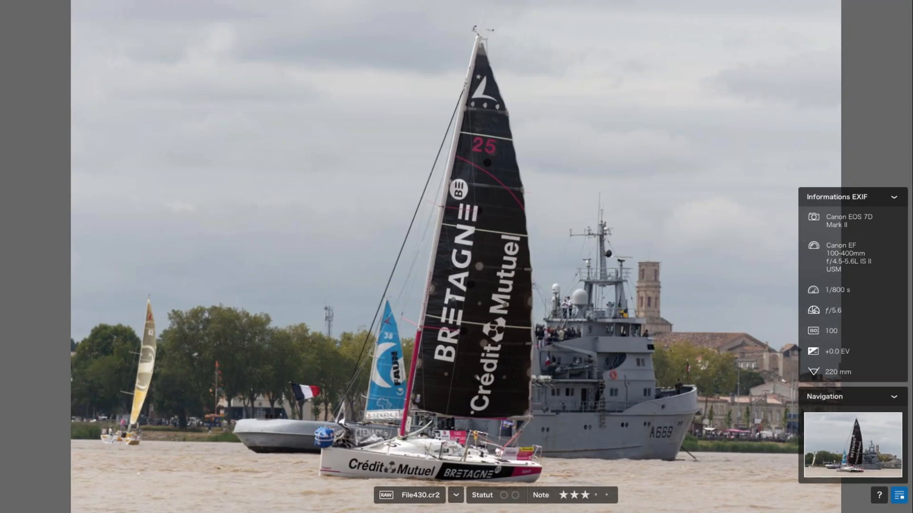
Mark File430.cr2 and File666.cr2 with the Conserver status and advance to File681.cr2
key(p)
key(Right)
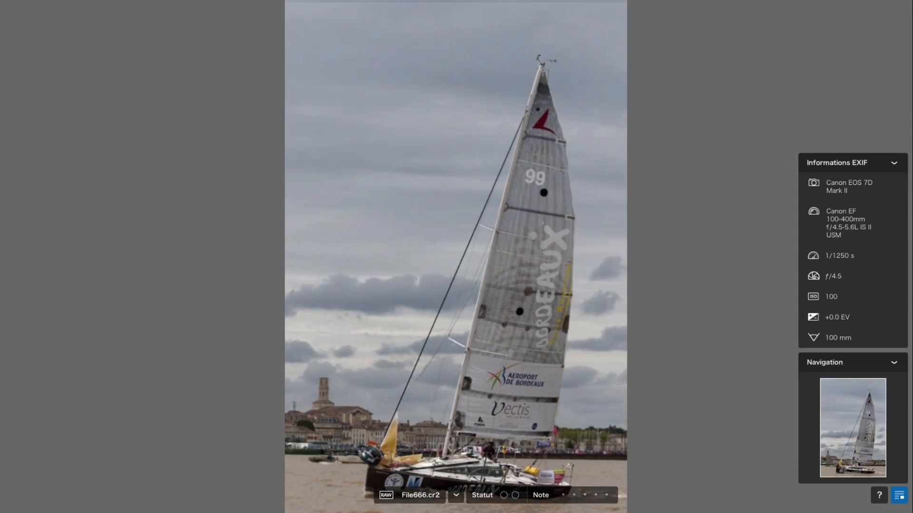
key(p)
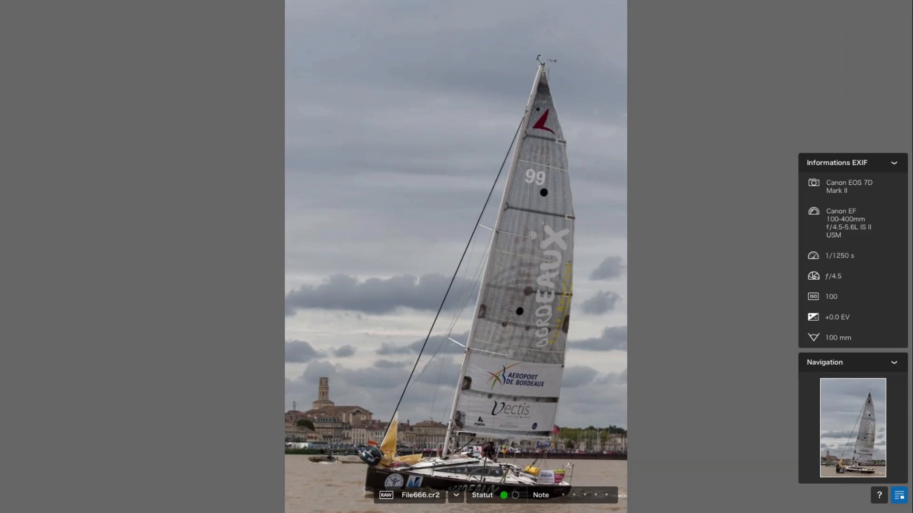
key(Right)
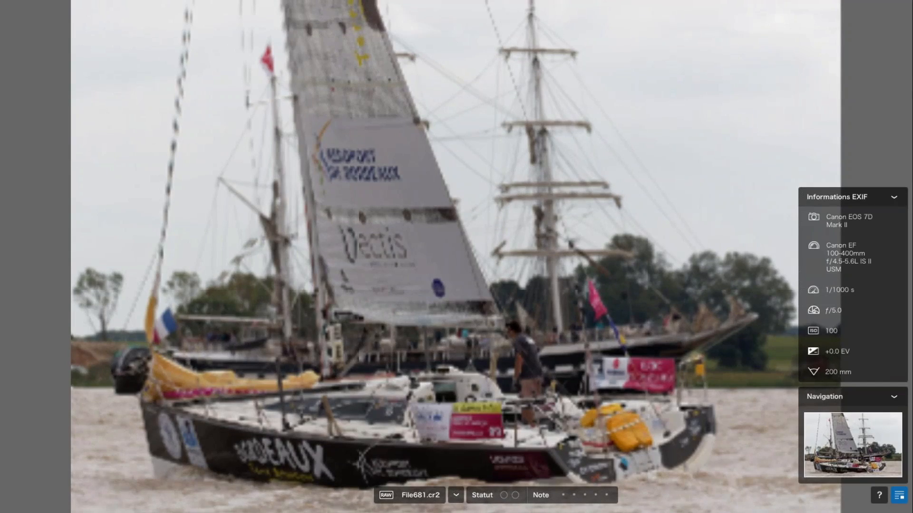
Mark THG_0387.CR2, THG_1050.CR2 and THG_1386.NEF with the rejected status and leave the full-screen view
key(Right)
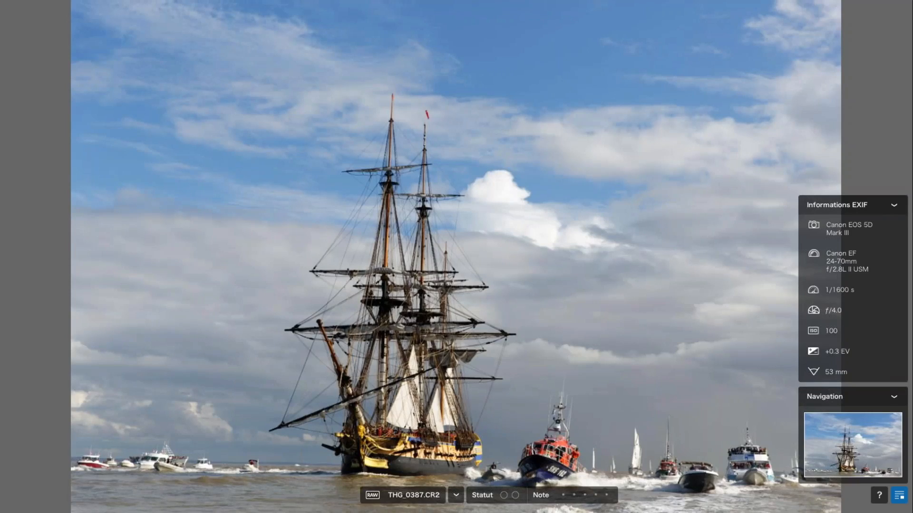
key(x)
key(Right)
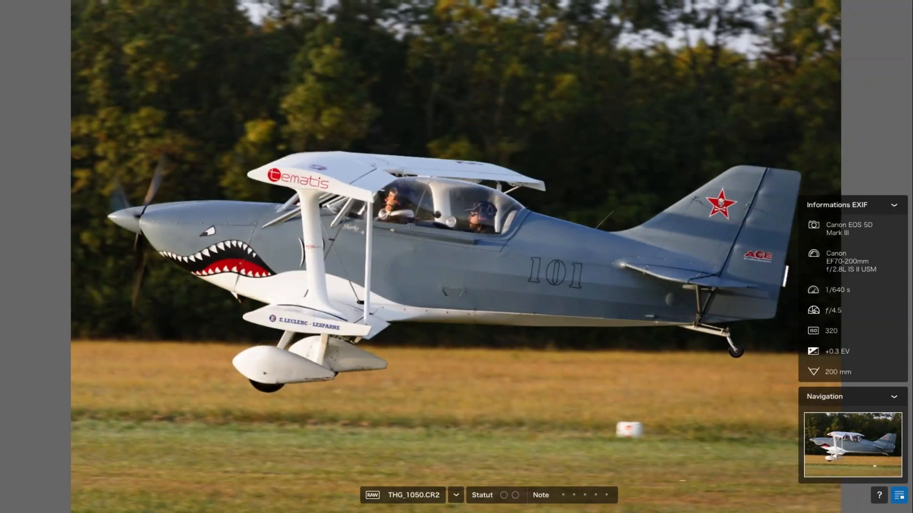
key(x)
key(Right)
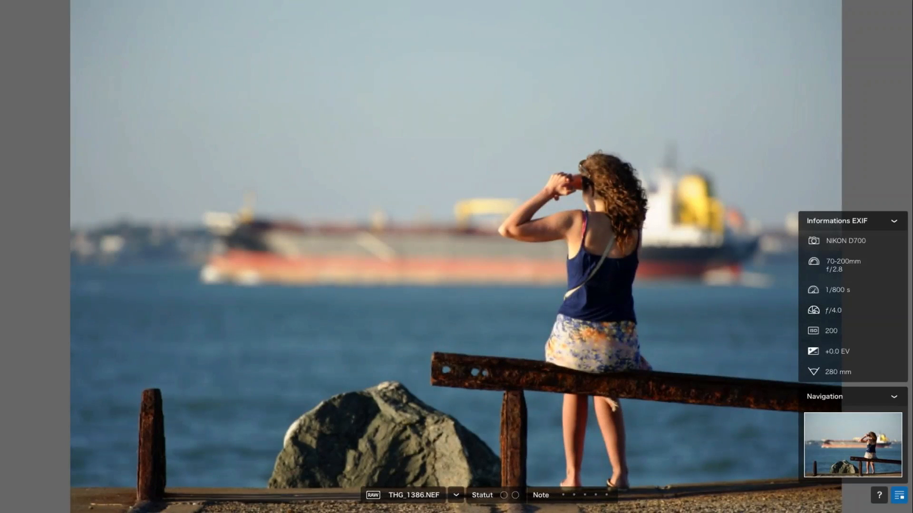
key(x)
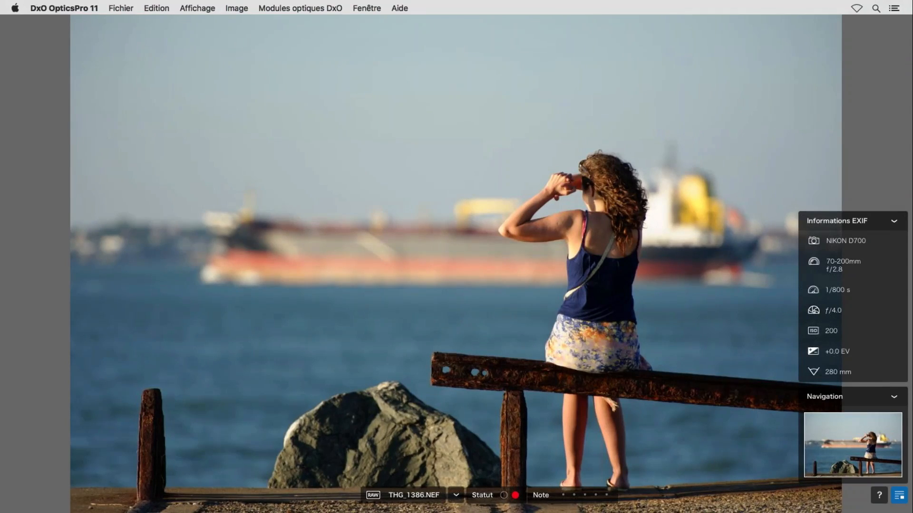
key(Escape)
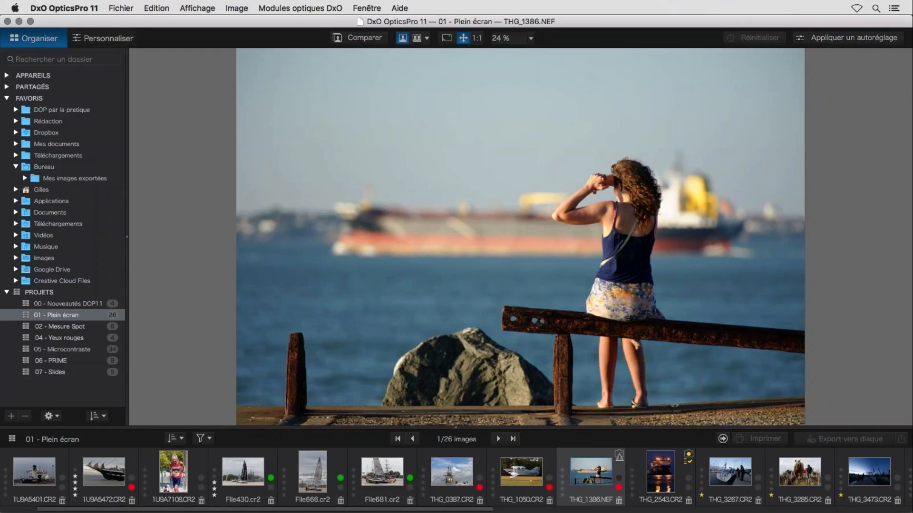
Filter the project's thumbnails to exclude rejected images and show only the kept ones (Images conservées)
mouse_move(265, 391)
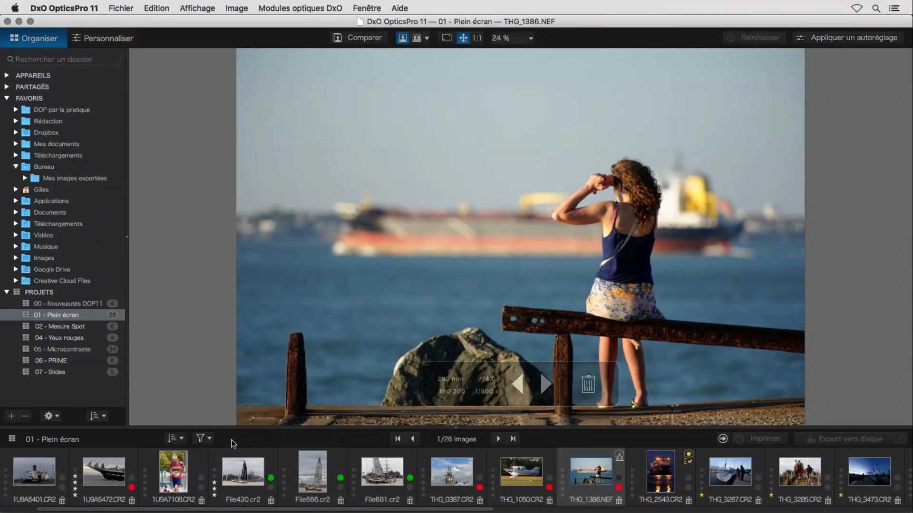
click(209, 439)
mouse_move(232, 507)
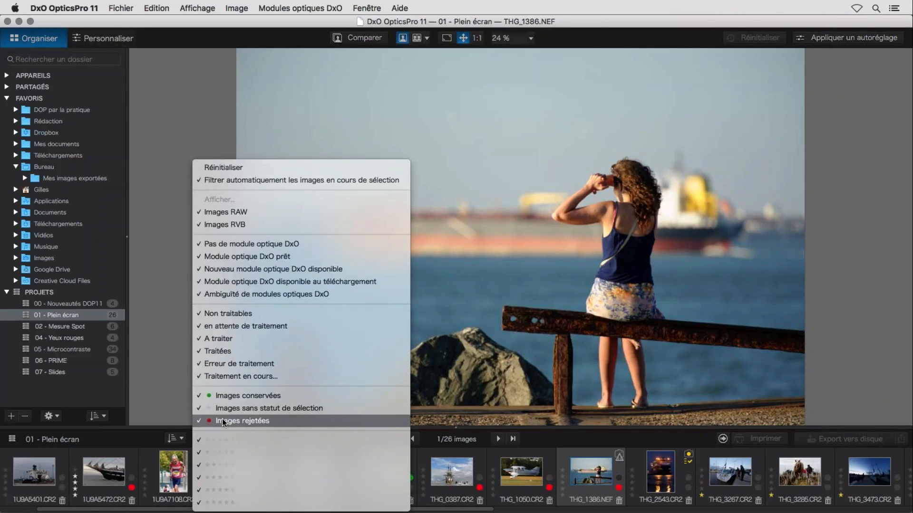
click(221, 421)
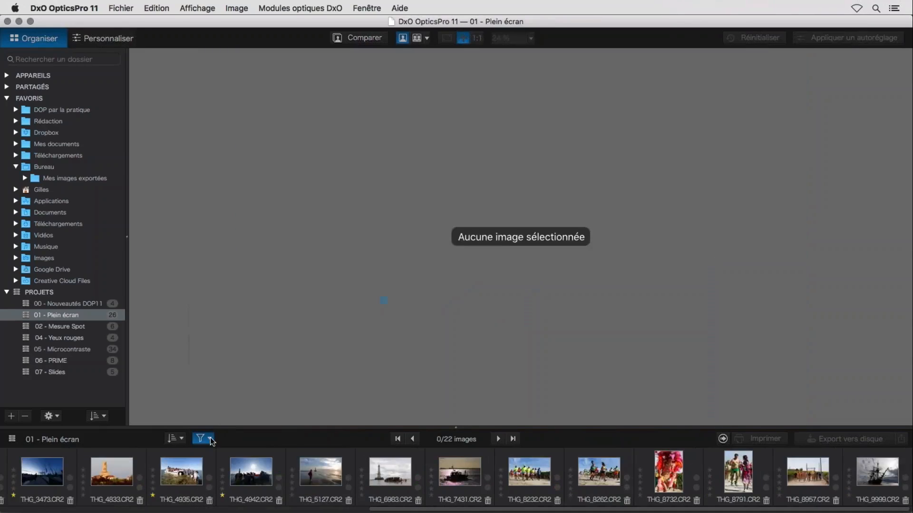
click(200, 438)
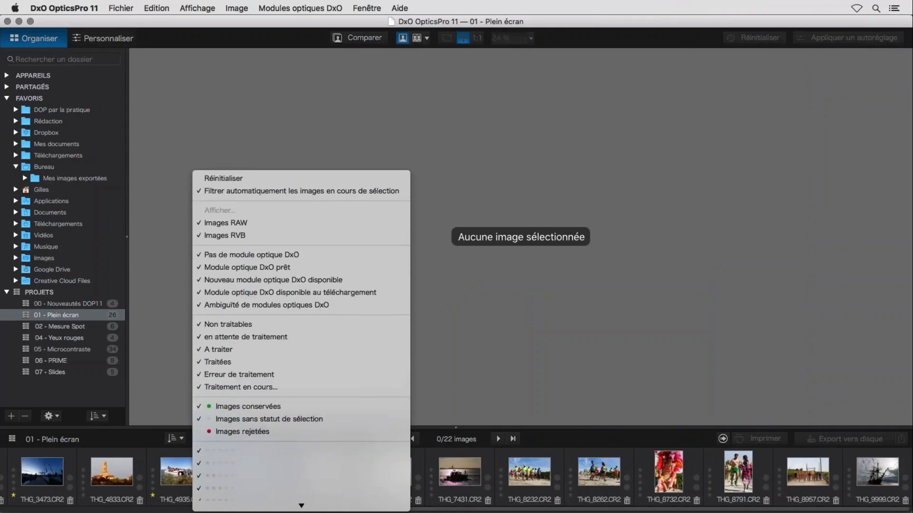
click(233, 409)
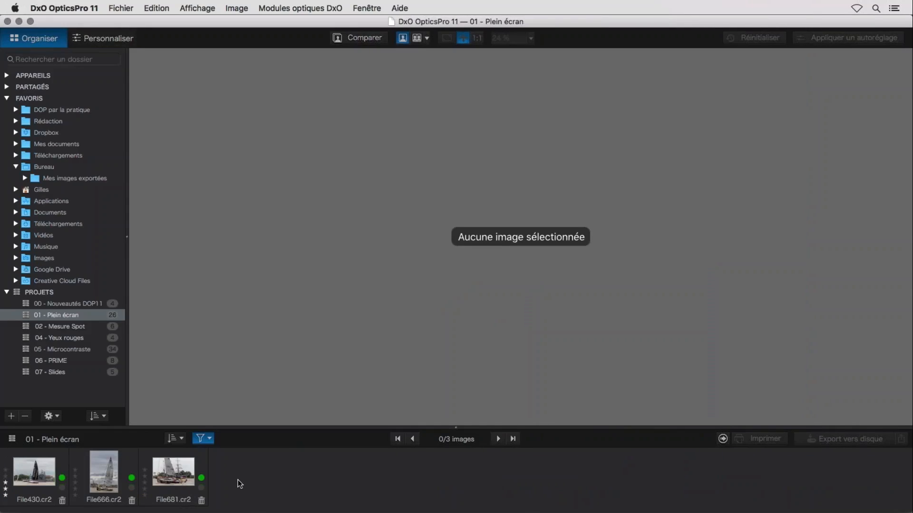
Create a project named "Solitaire du Figaro" from the three kept photos, File430.cr2 through File681.cr2
click(62, 455)
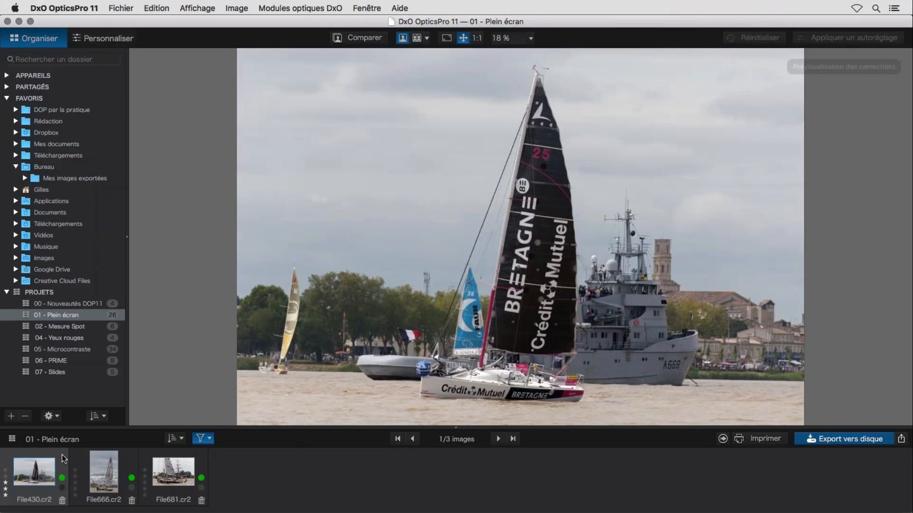
shift+click(201, 461)
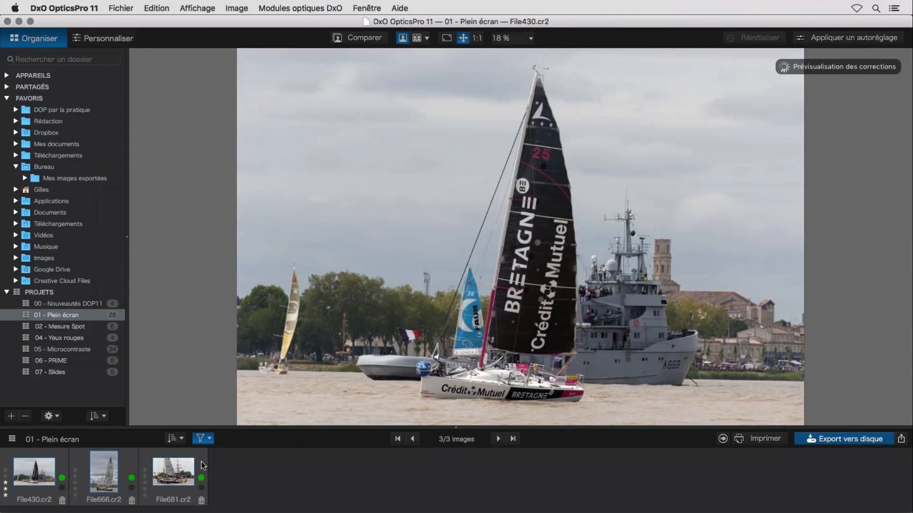
right_click(173, 471)
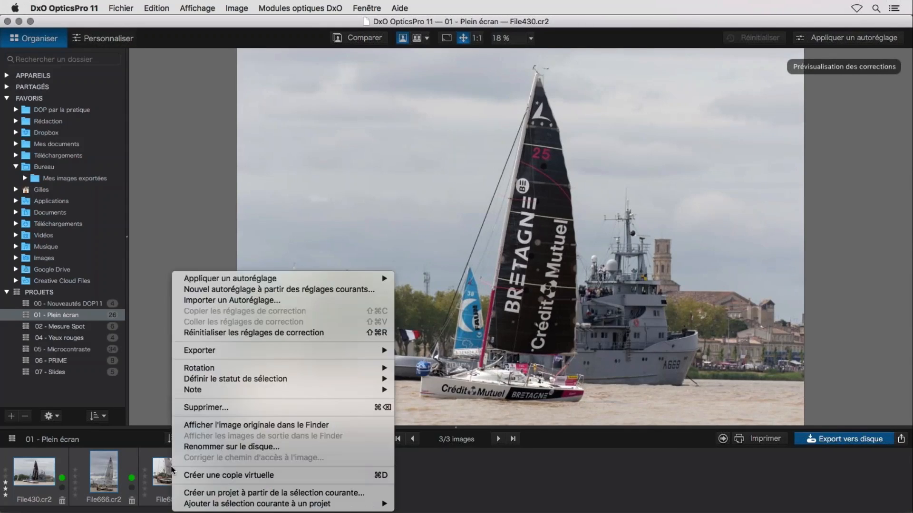
click(282, 495)
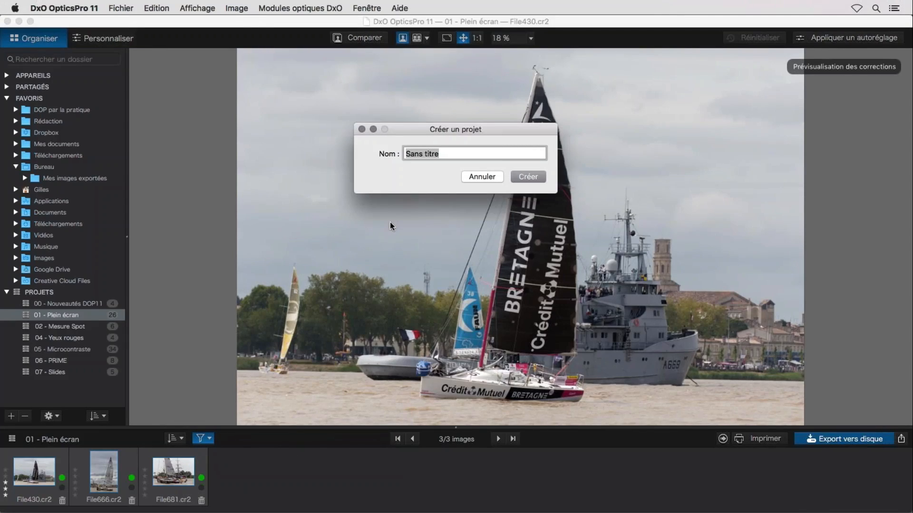
text(Solitaire du Figaro)
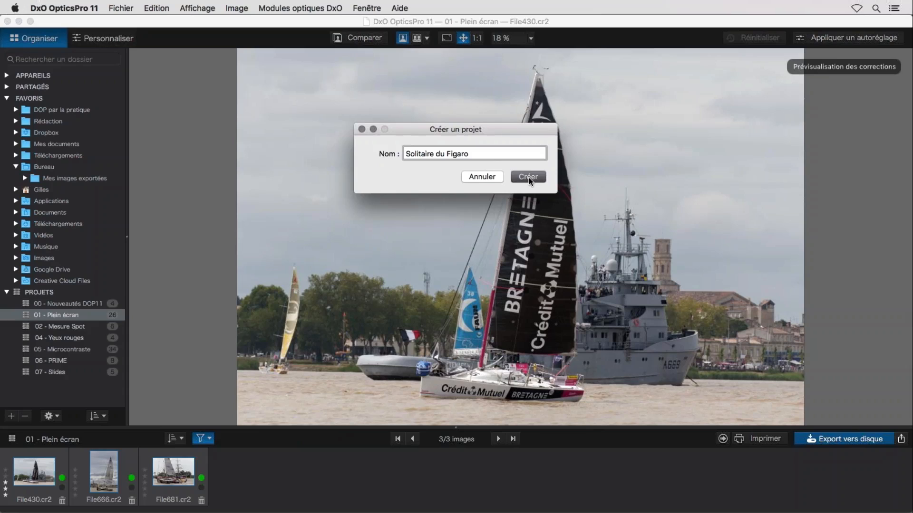
click(529, 177)
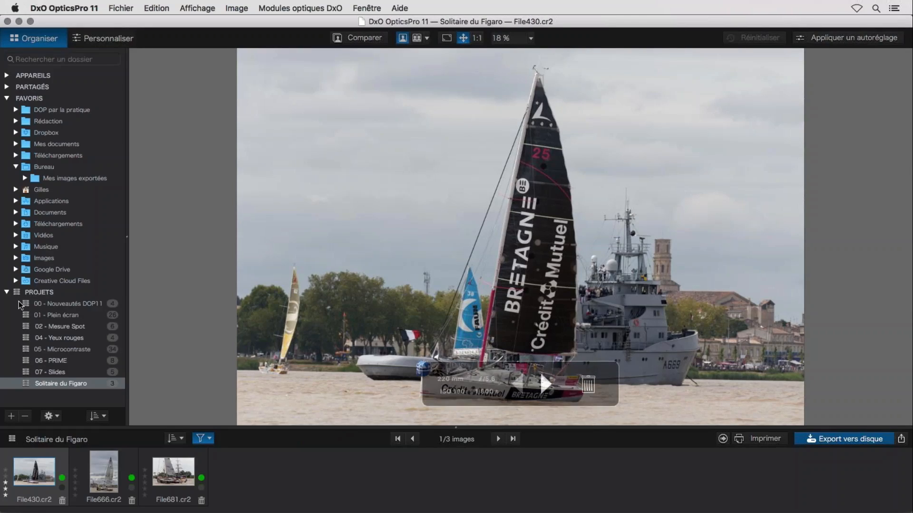
Open the 02 - Mesure Spot project and reset its image filter to show all photos
click(53, 327)
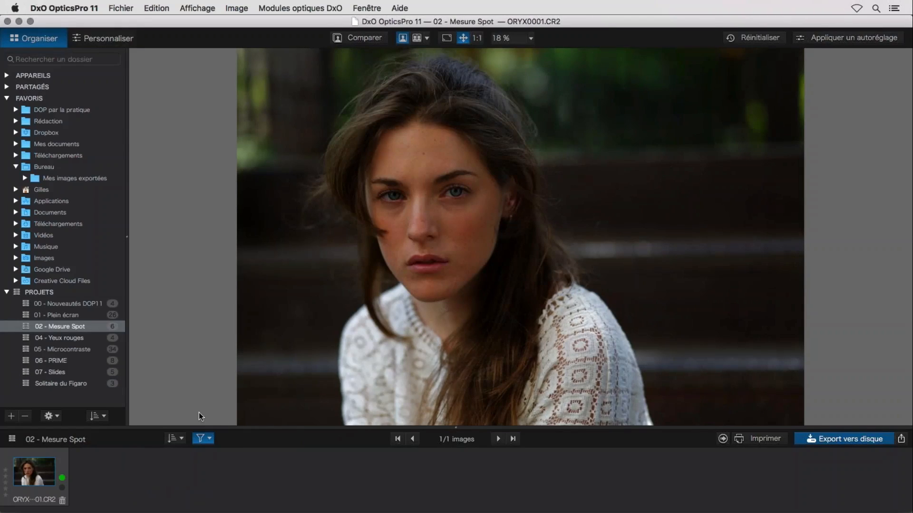
click(210, 439)
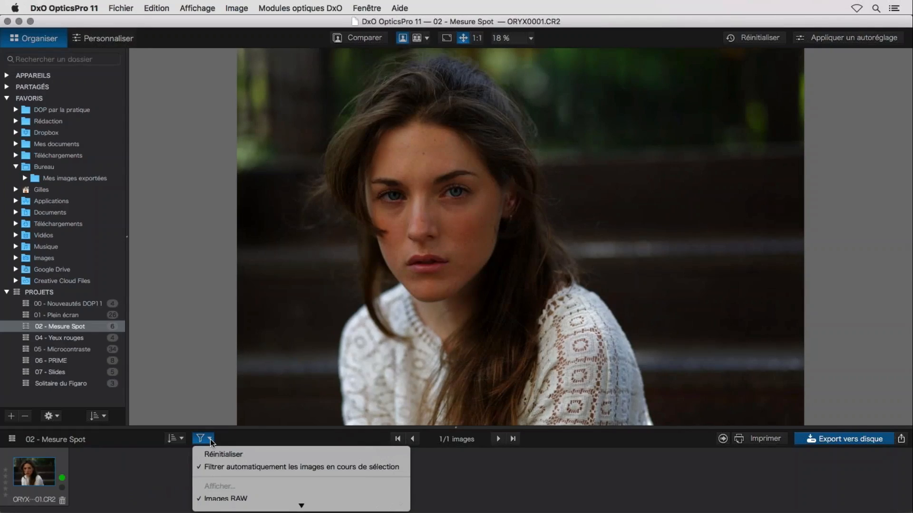
click(234, 456)
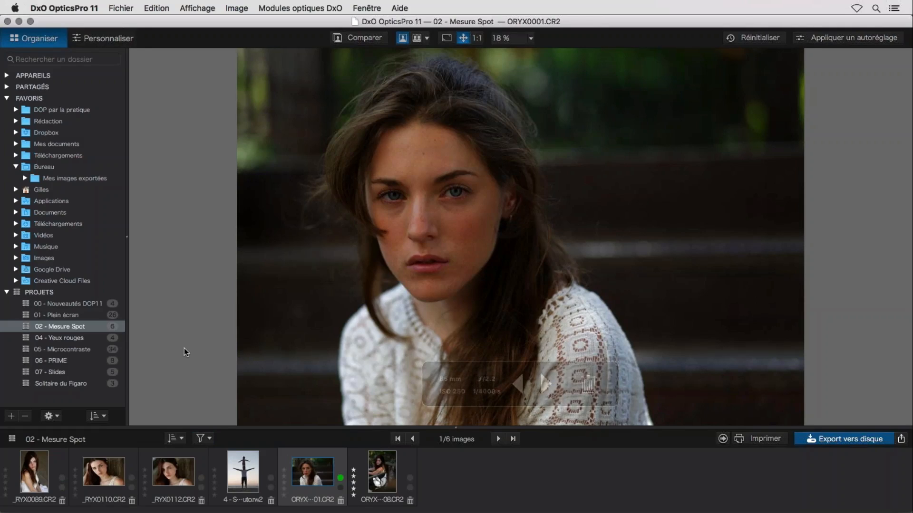
Open ORYX0001.CR2 for customization and set its DxO Smart Lighting to Mesure Spot
click(101, 42)
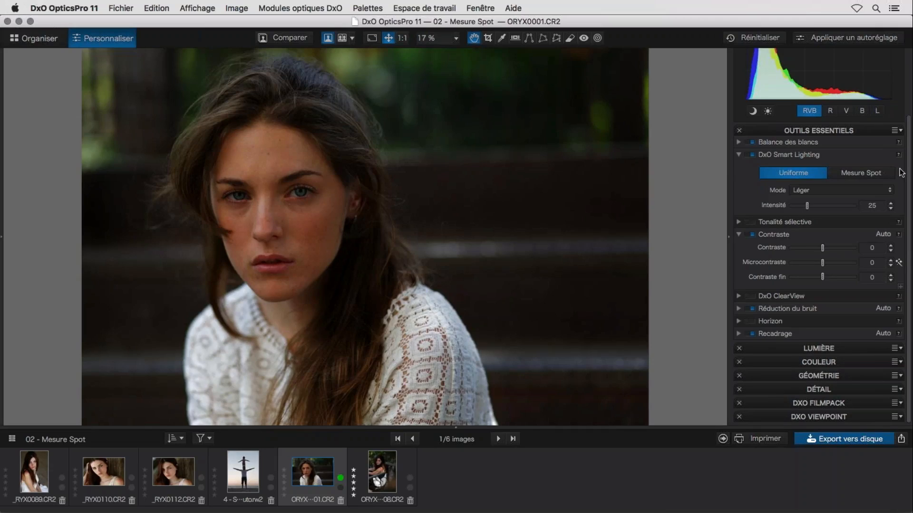
click(869, 175)
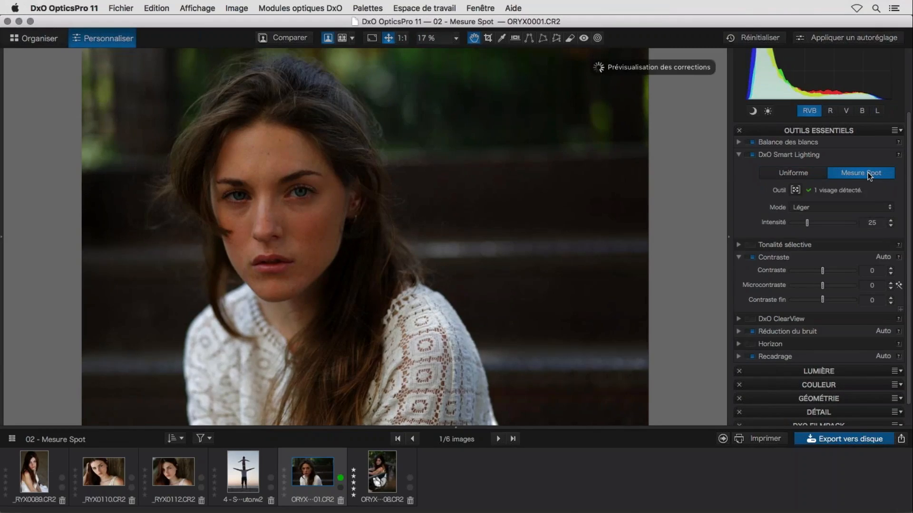
Open ORYX0208.CR2 and compare its default correction with the original image
click(413, 470)
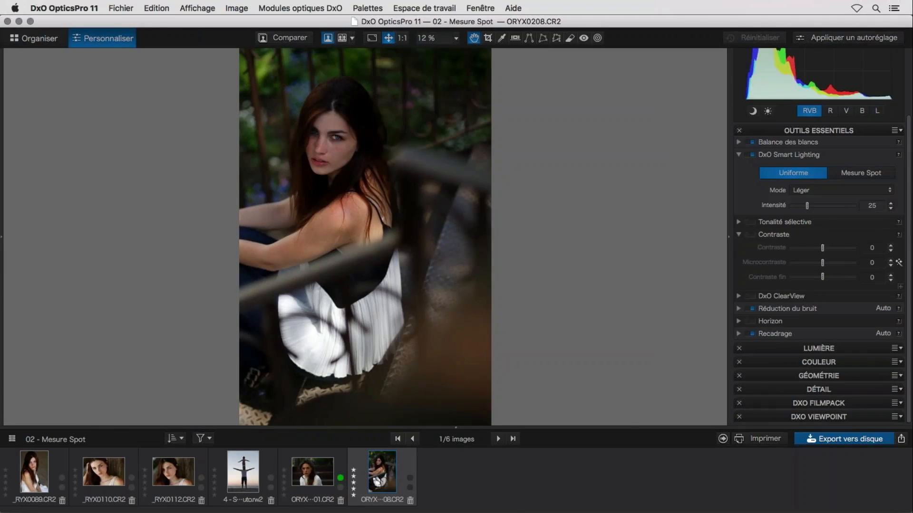
click(280, 40)
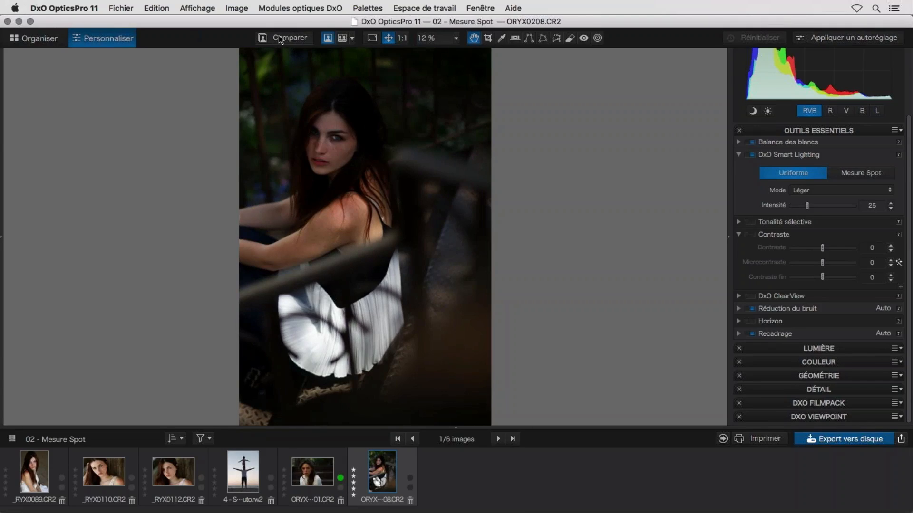
click(279, 40)
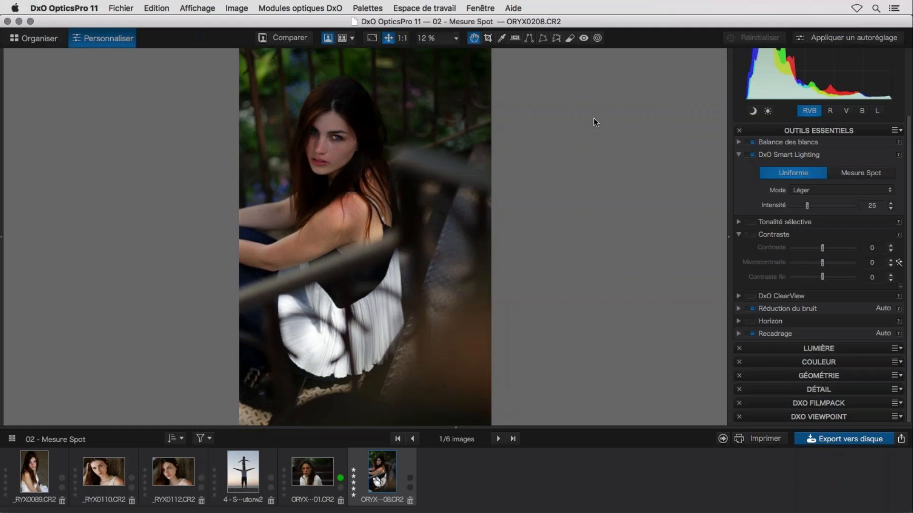
Set DxO Smart Lighting on ORYX0208.CR2 to Mesure Spot in Fort mode, comparing it briefly with Uniforme
click(863, 172)
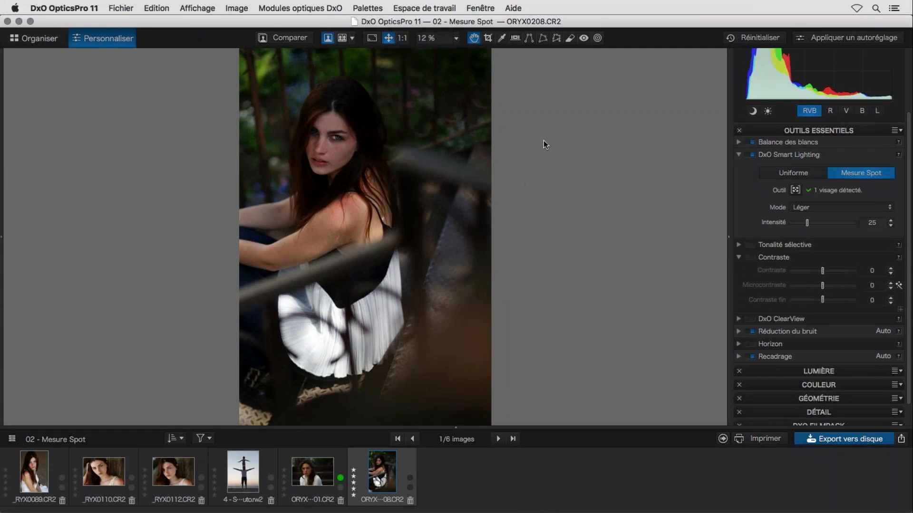
click(866, 207)
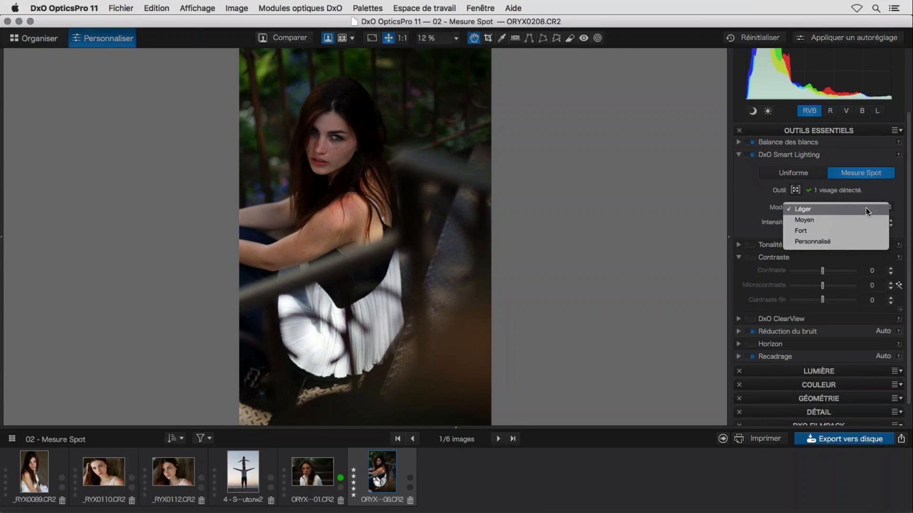
click(860, 233)
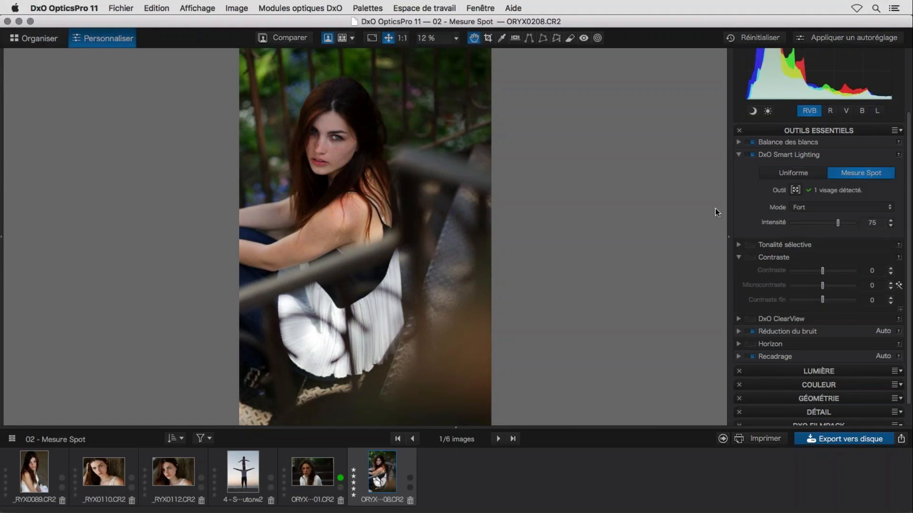
click(795, 173)
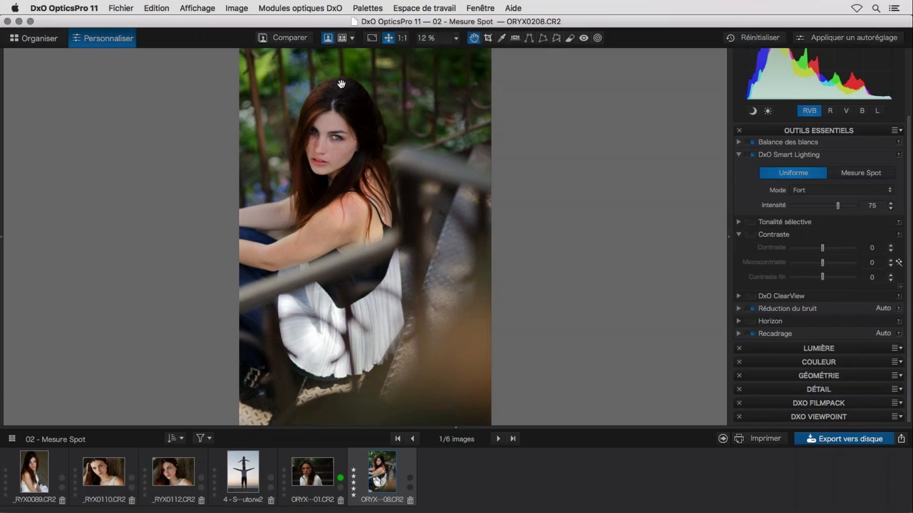
click(861, 173)
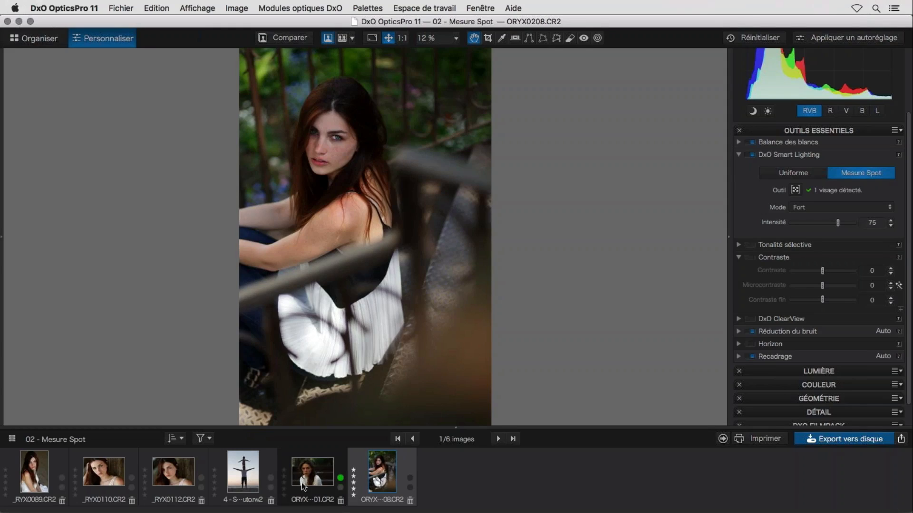
Apply DxO Smart Lighting with Mesure Spot in Fort mode to the backlit beach photo of the man and child
mouse_move(277, 471)
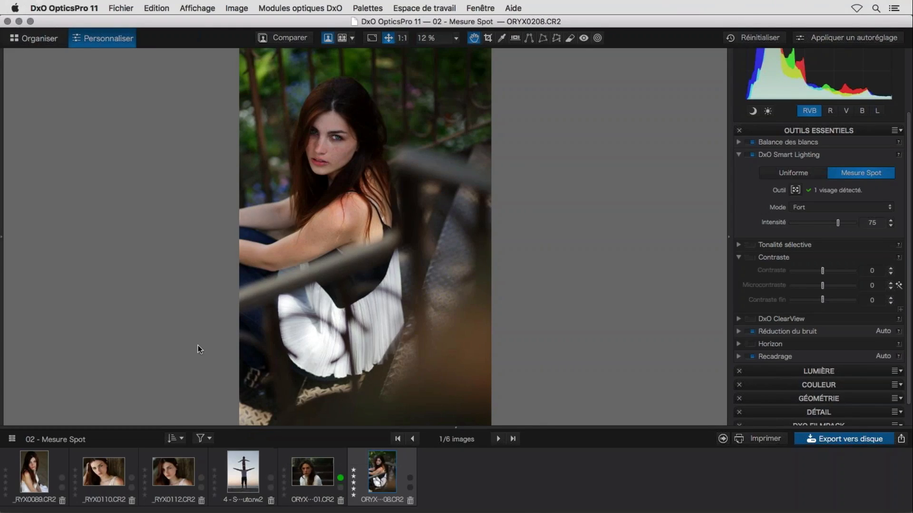
click(266, 466)
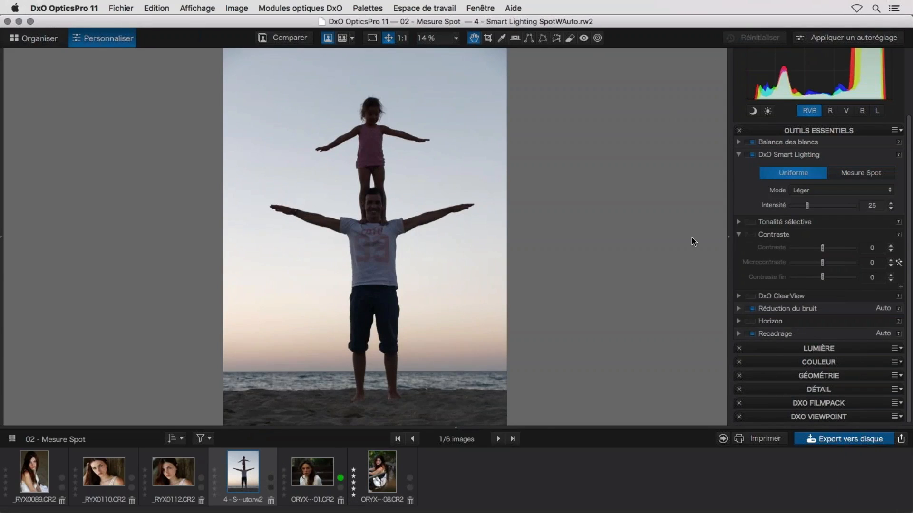
click(863, 174)
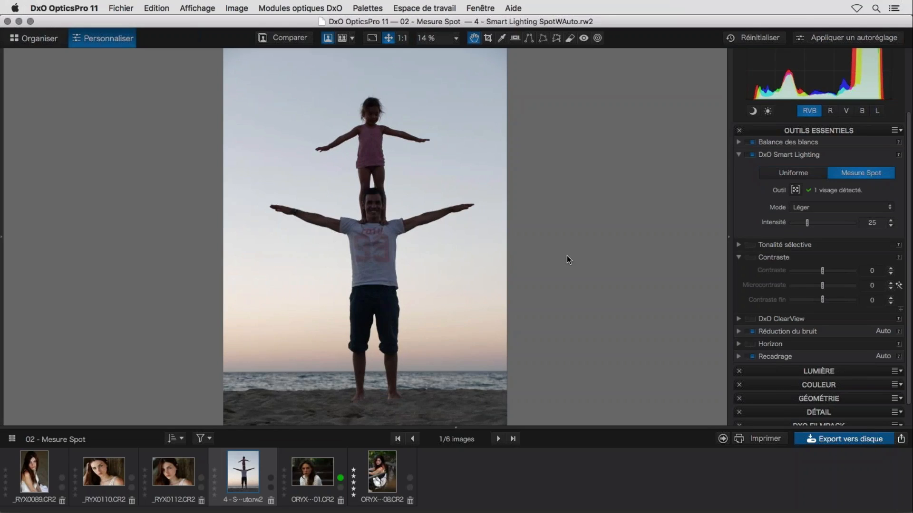
click(876, 209)
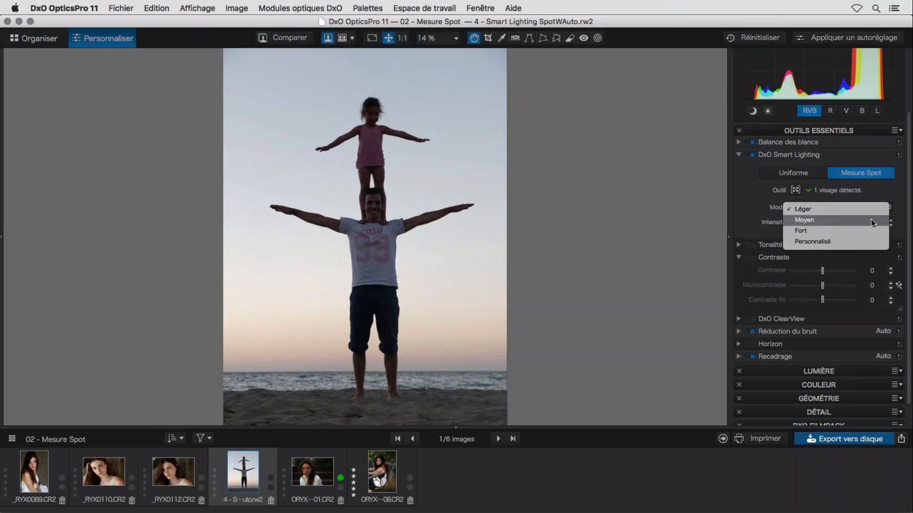
click(868, 232)
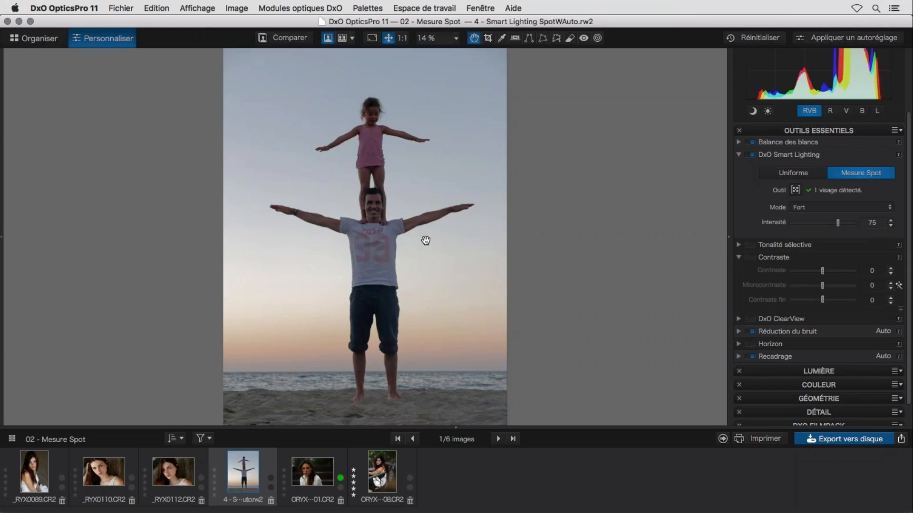
Reopen ORYX0001.CR2, compare Uniforme with Mesure Spot, and set DxO Smart Lighting's Mesure Spot to Fort mode
click(314, 459)
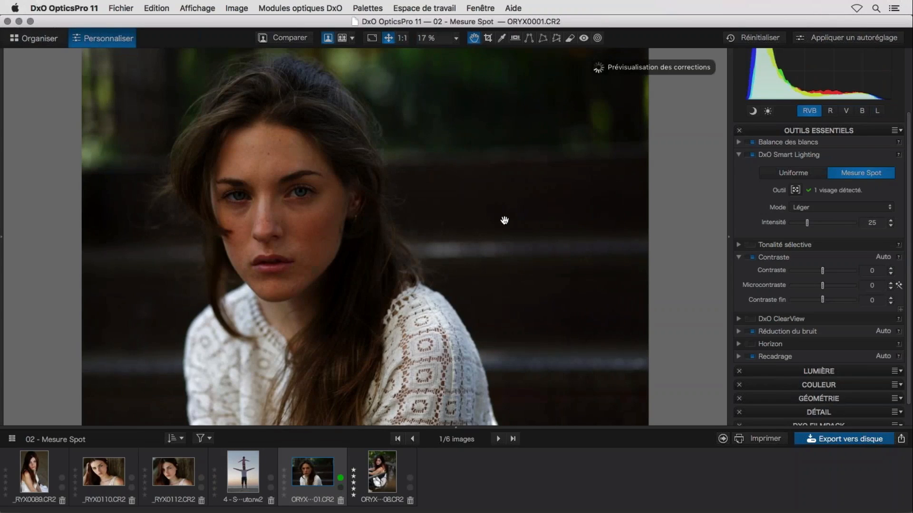
click(790, 174)
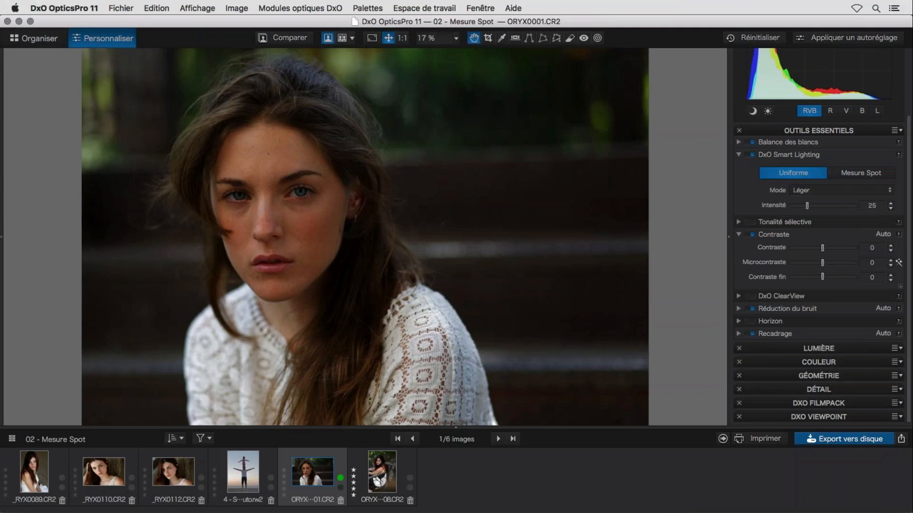
click(857, 174)
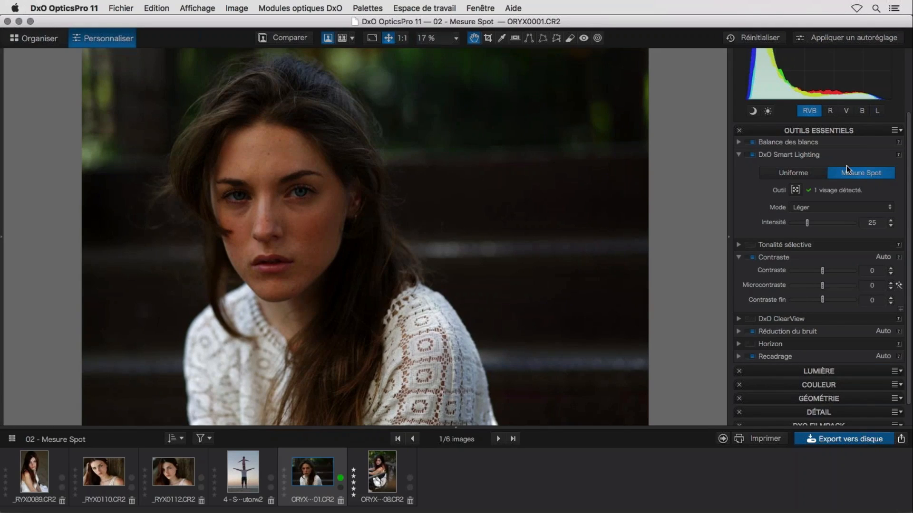
click(862, 208)
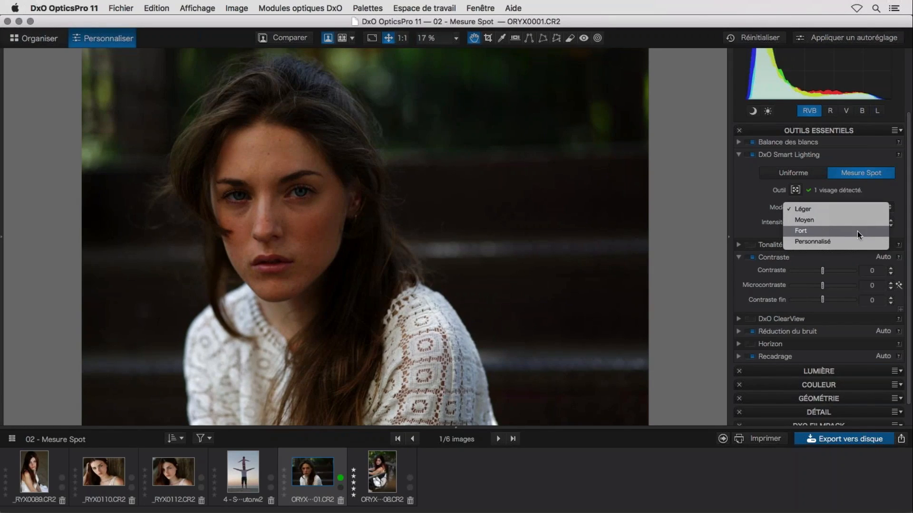
click(858, 231)
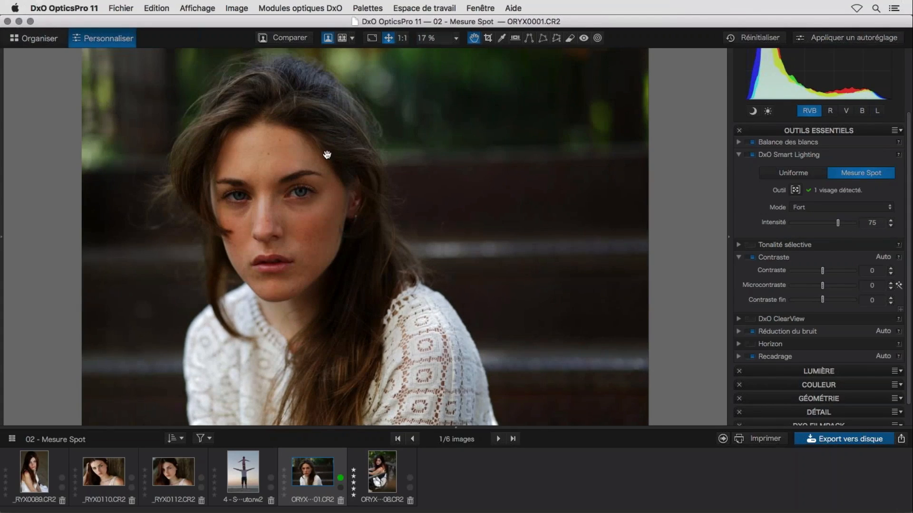
Compare Uniforme and Mesure Spot in Fort mode on ORYX0001.CR2 several times, ending on Mesure Spot
click(792, 173)
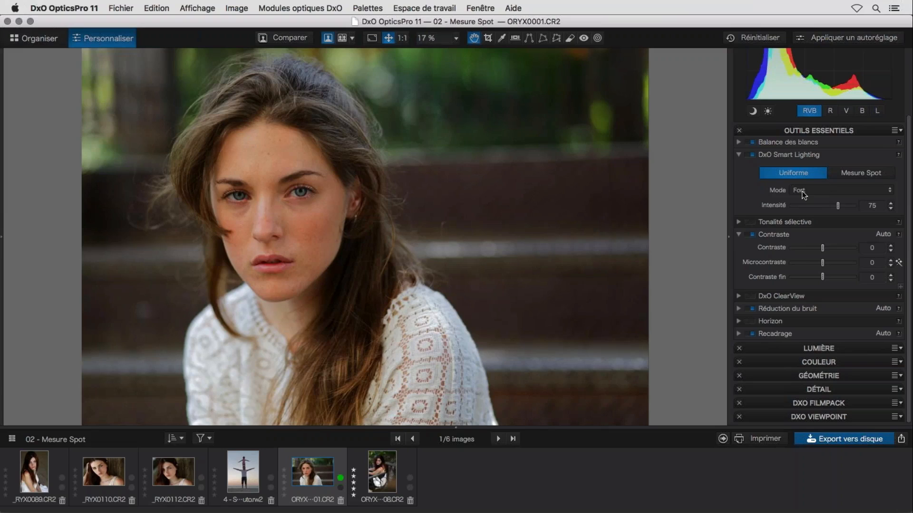
click(865, 173)
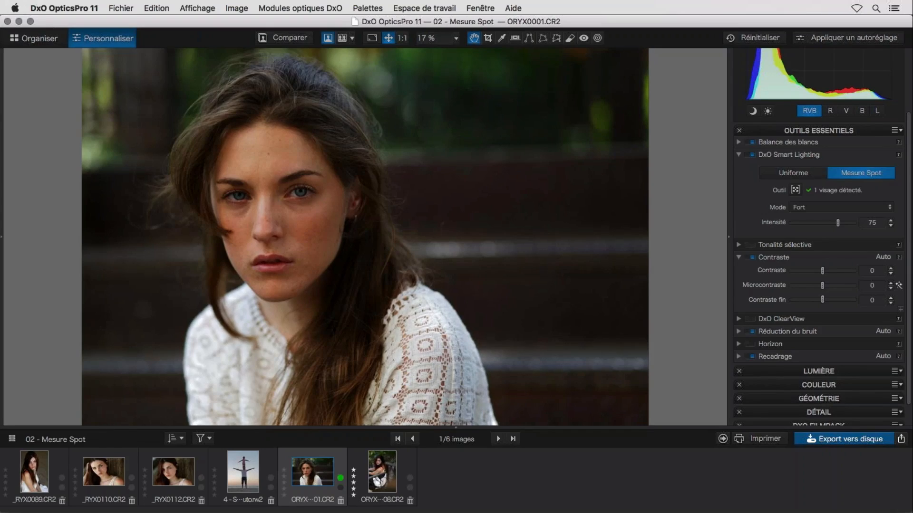
click(795, 174)
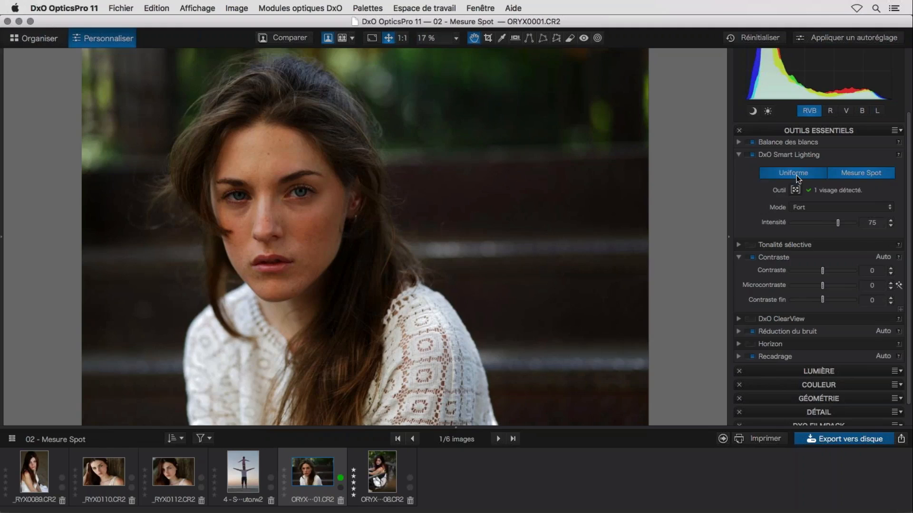
click(878, 174)
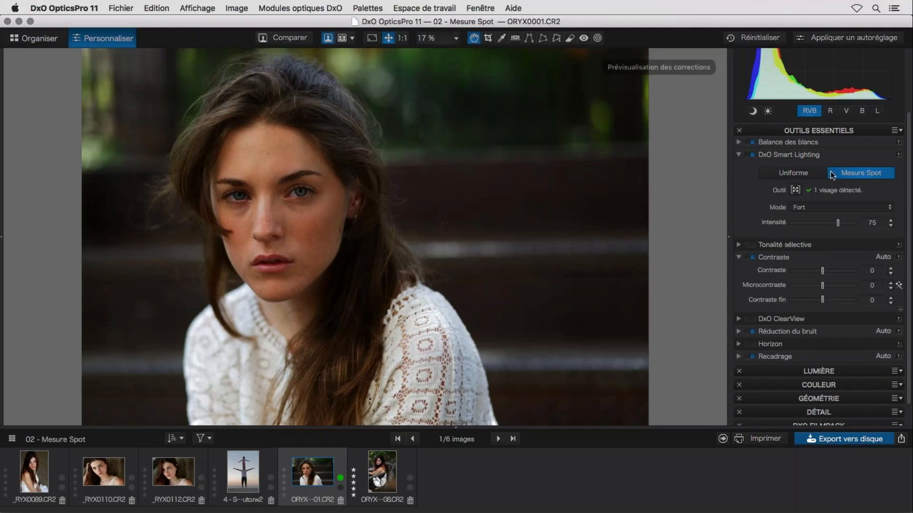
click(794, 173)
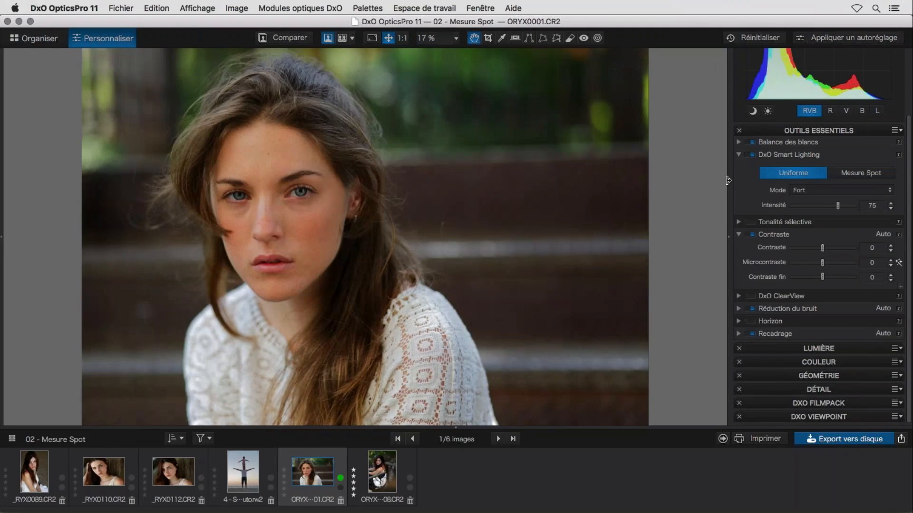
click(878, 173)
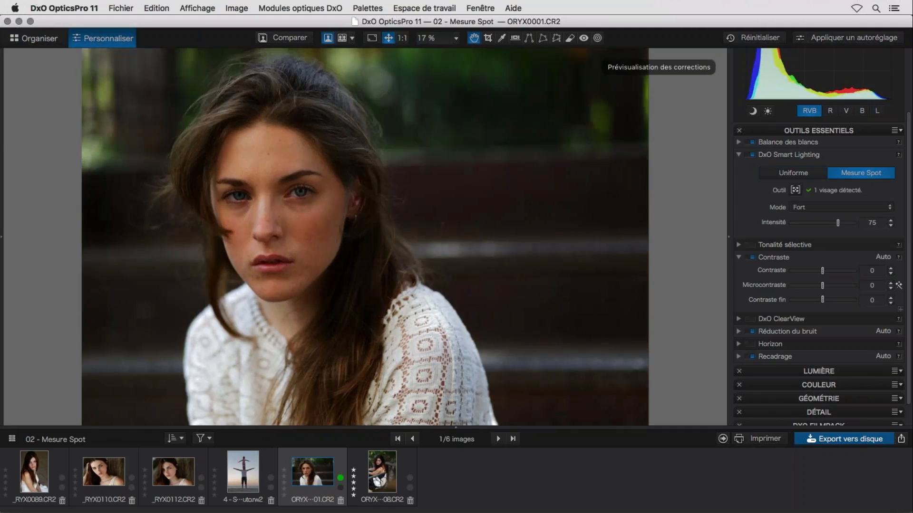
Return to the beach photo, view both faces closely, and adjust the Mesure Spot zone around the man's face
click(242, 473)
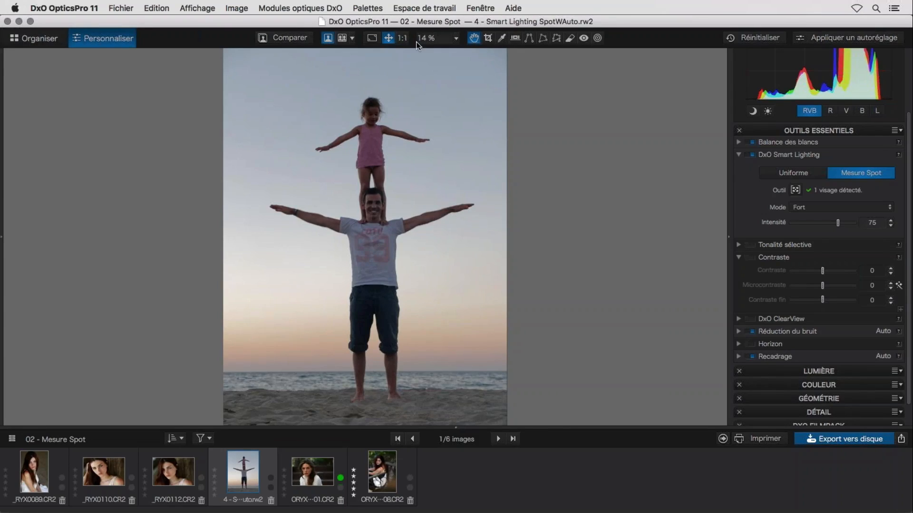
click(456, 38)
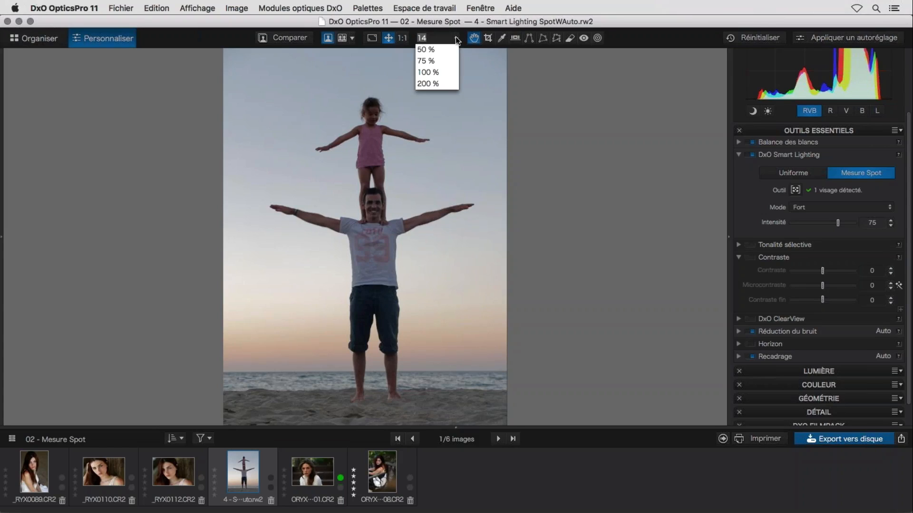
click(437, 49)
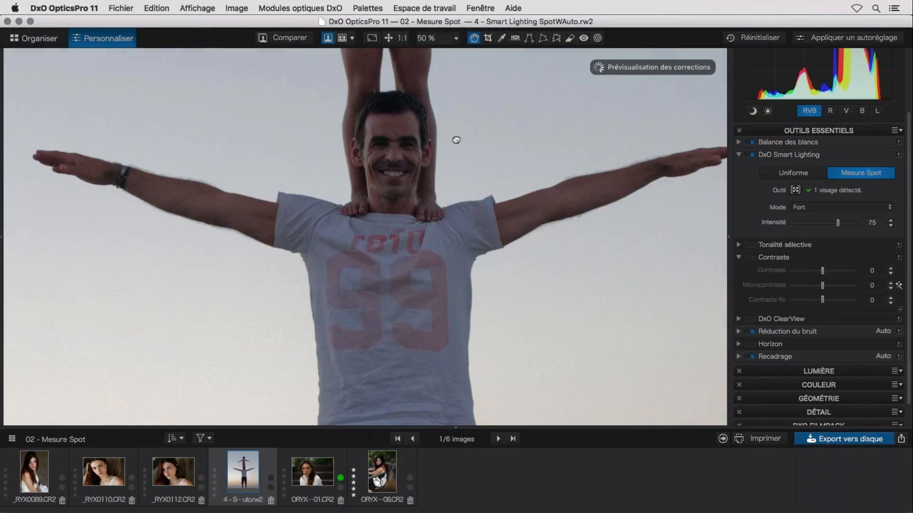
scroll(456, 139, up, 5)
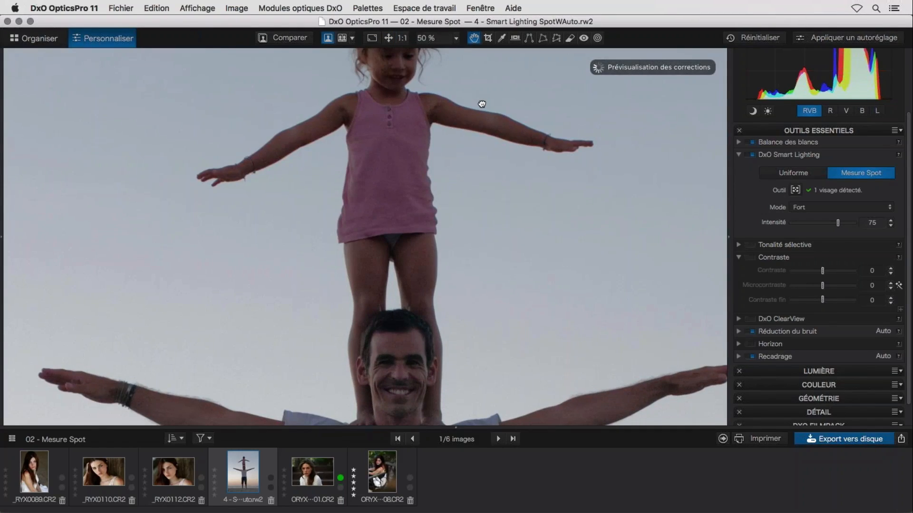
scroll(482, 105, up, 1)
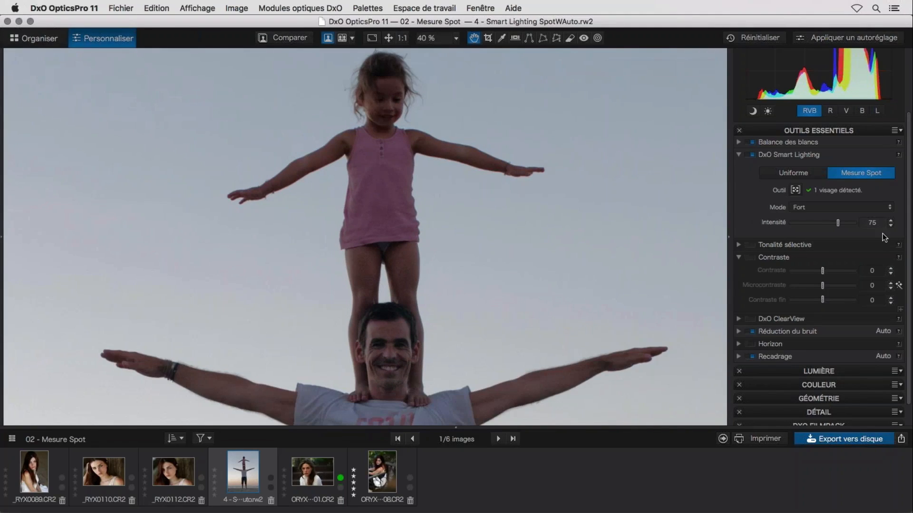
click(795, 189)
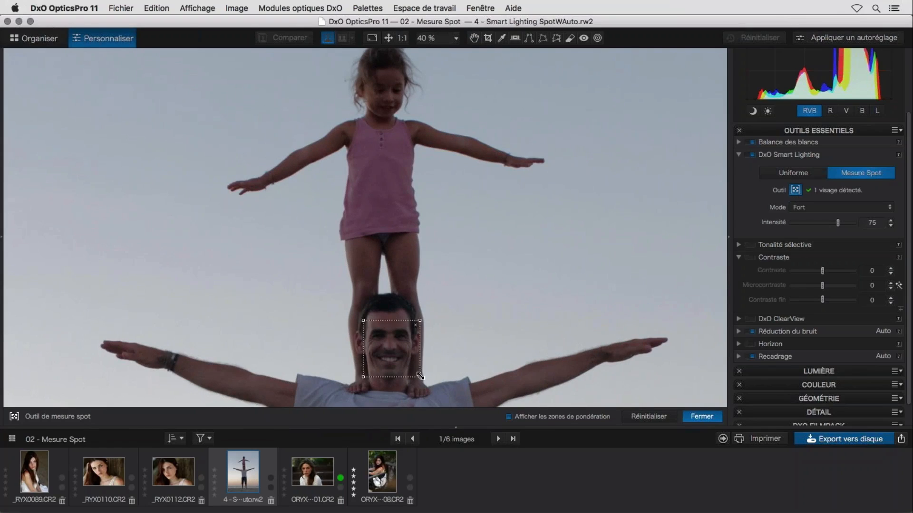
mouse_move(419, 333)
drag(385, 350, 381, 347)
mouse_move(416, 318)
mouse_down()
mouse_move(426, 308)
mouse_move(417, 317)
mouse_up()
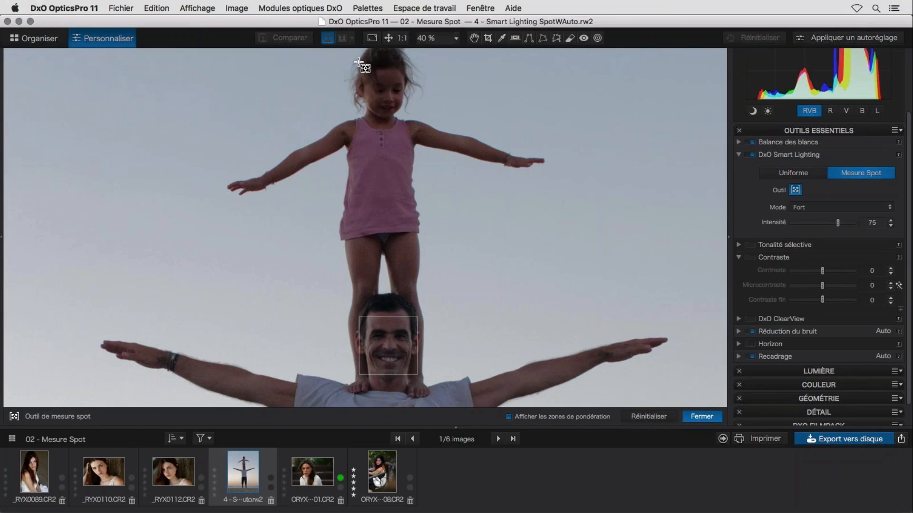
Try a second metering zone on the girl, remove the existing zones, and draw a single one around her face
drag(359, 63, 412, 118)
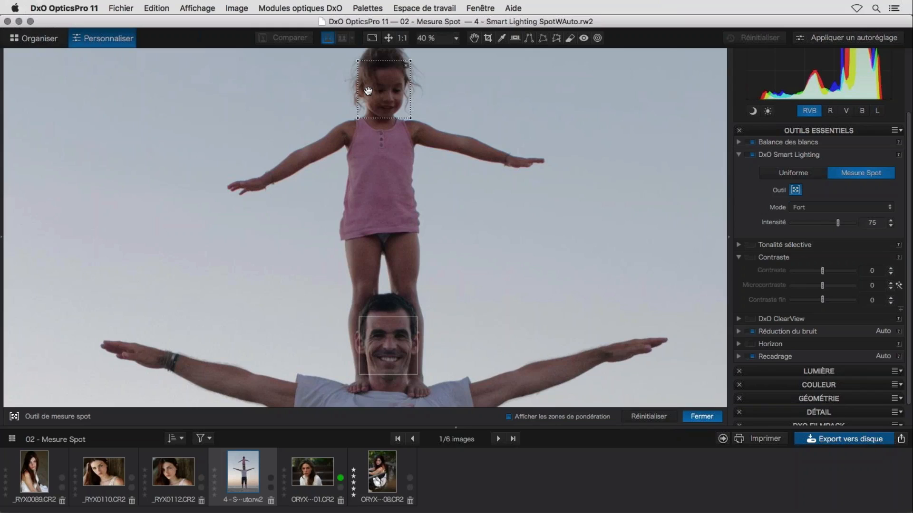
click(414, 325)
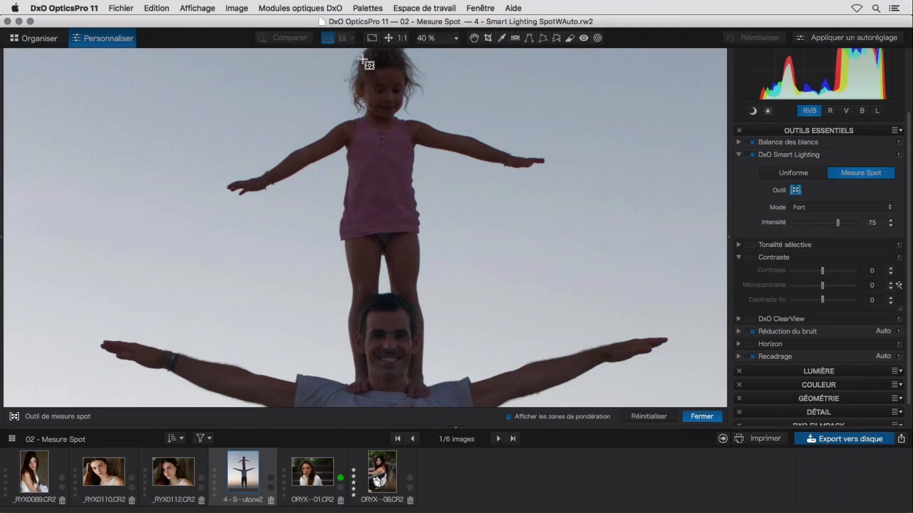
drag(349, 56, 416, 119)
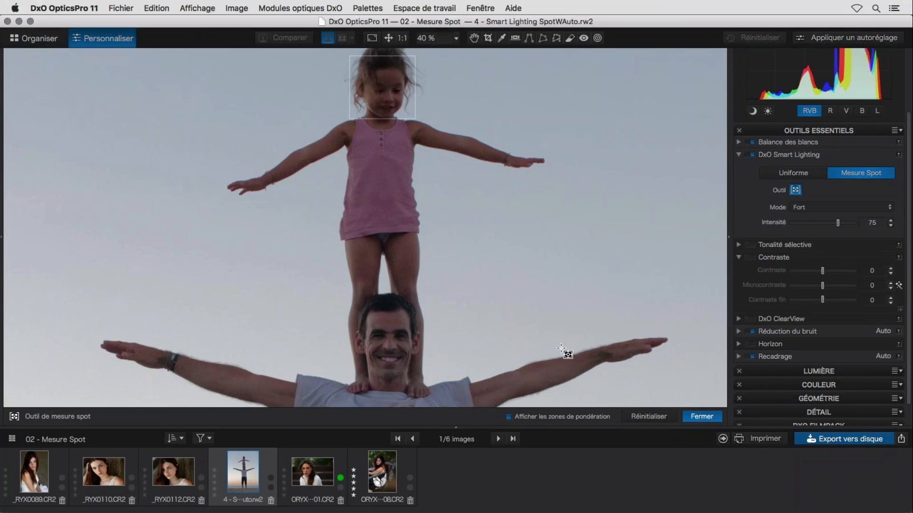
Set _RYX0110.CR2 to Mesure Spot and replace its detected zone with a manual one moved and enlarged over the woman's face
click(132, 463)
click(874, 173)
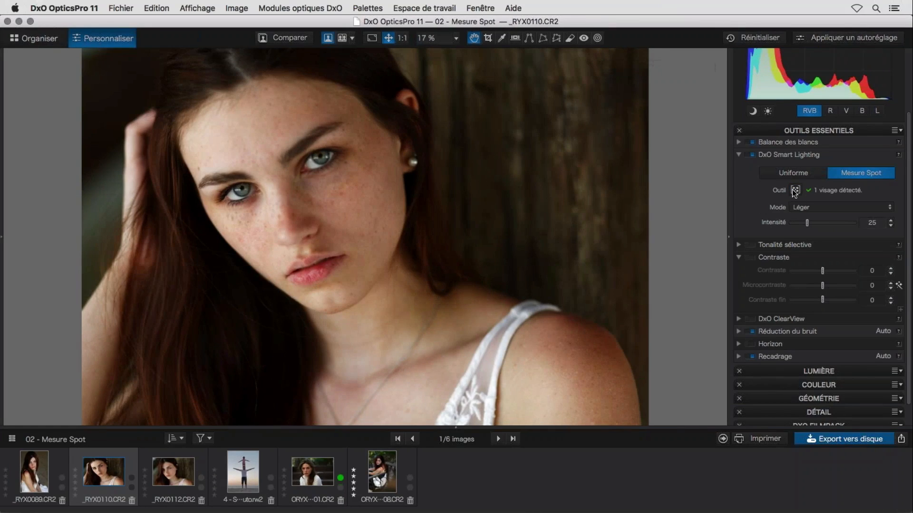
click(794, 190)
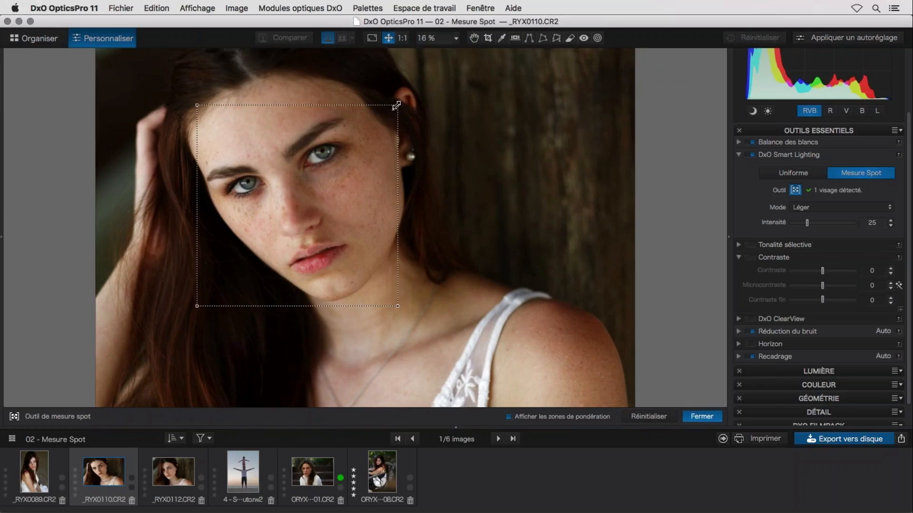
drag(397, 105, 413, 340)
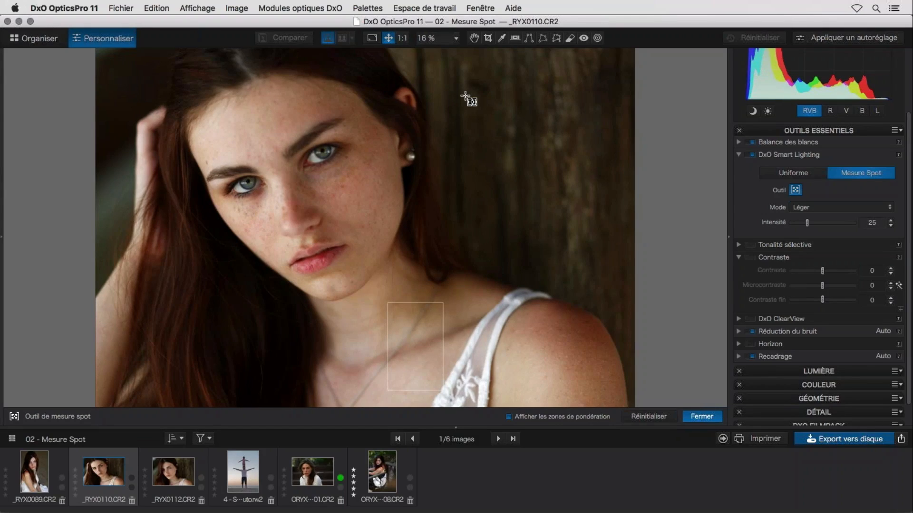
mouse_move(423, 350)
drag(423, 350, 220, 136)
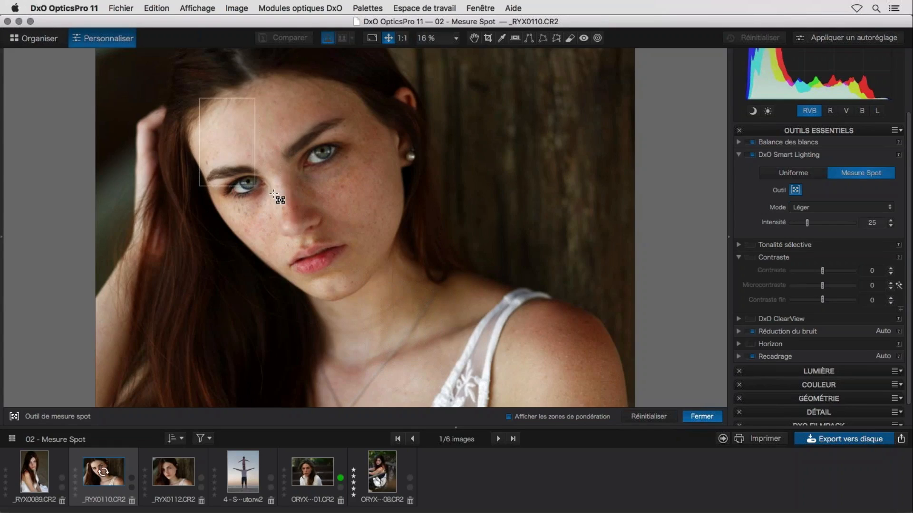
drag(255, 185, 424, 292)
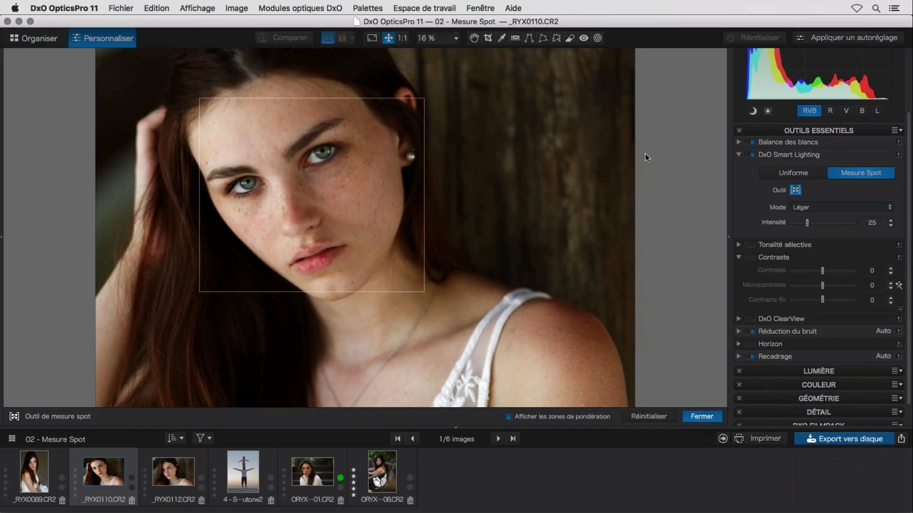
Open the project 01 - Plein écran and bring its sailboat photo 1U9A4957.CR2 into customization
click(39, 39)
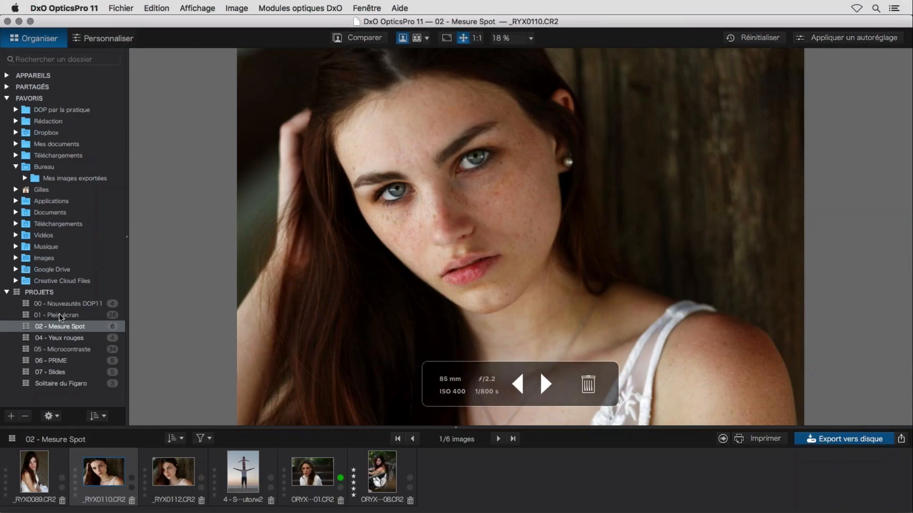
click(59, 314)
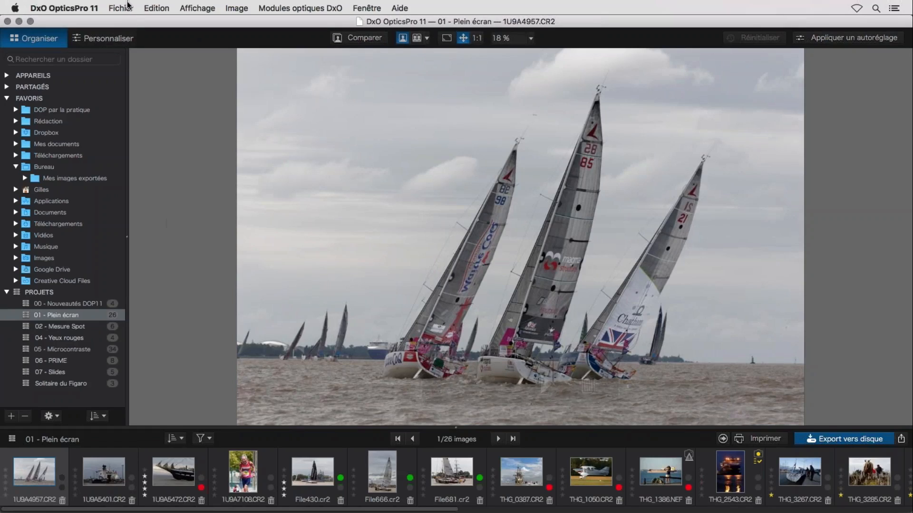
click(105, 41)
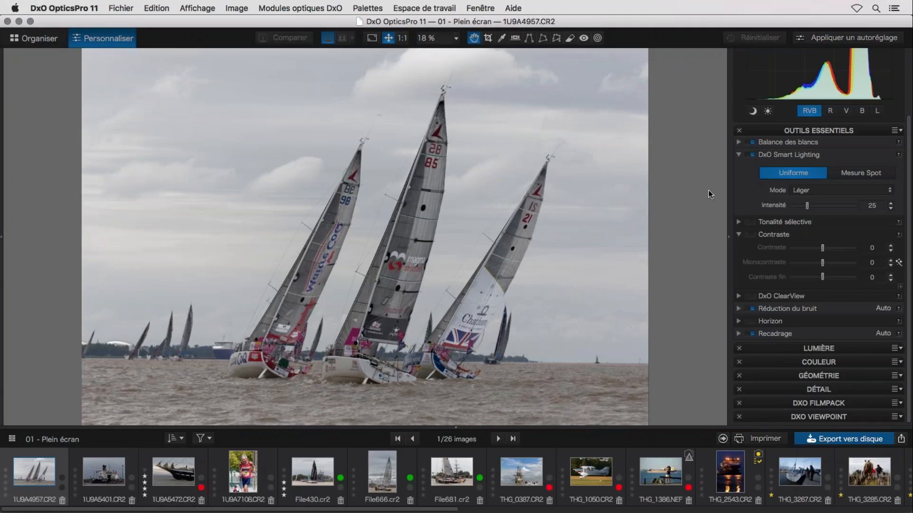
Collapse Contraste and set Tonalité sélective to Hautes lumières -46, Tons moyens 29, Ombres -16 and Noirs -23
click(738, 234)
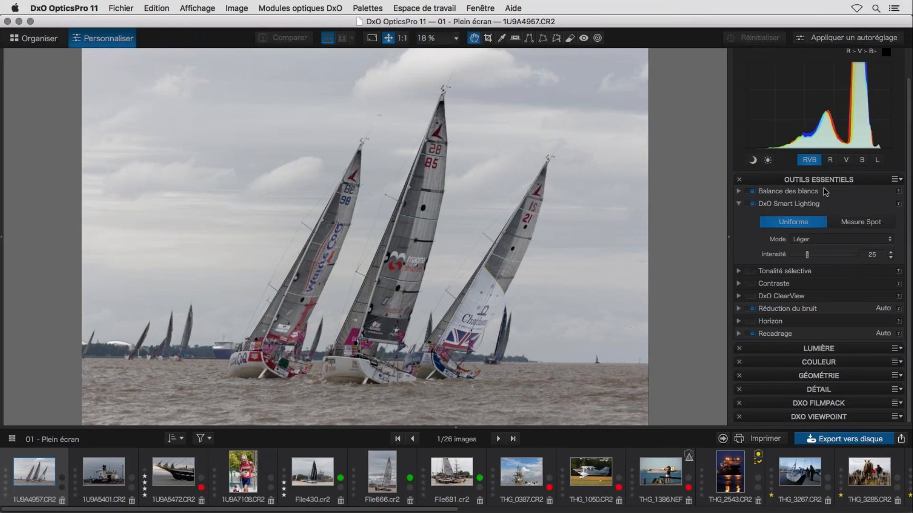
click(738, 272)
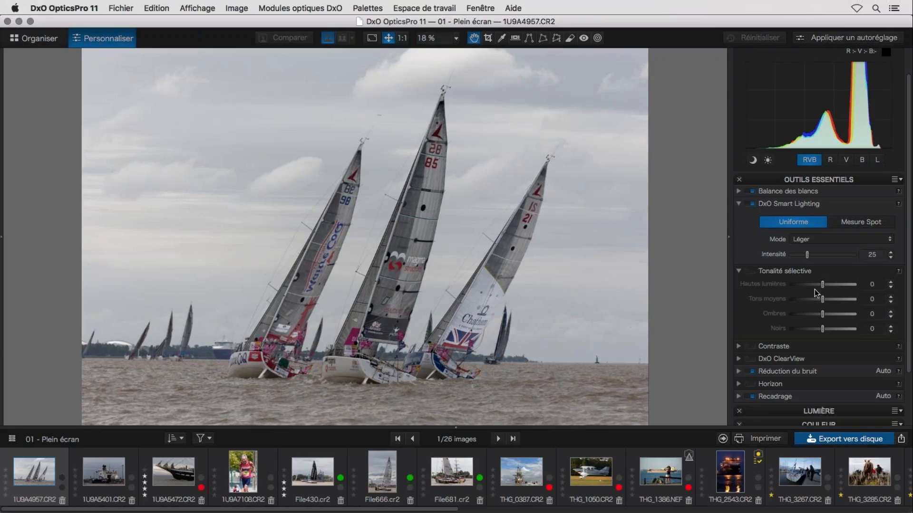
drag(825, 288, 809, 292)
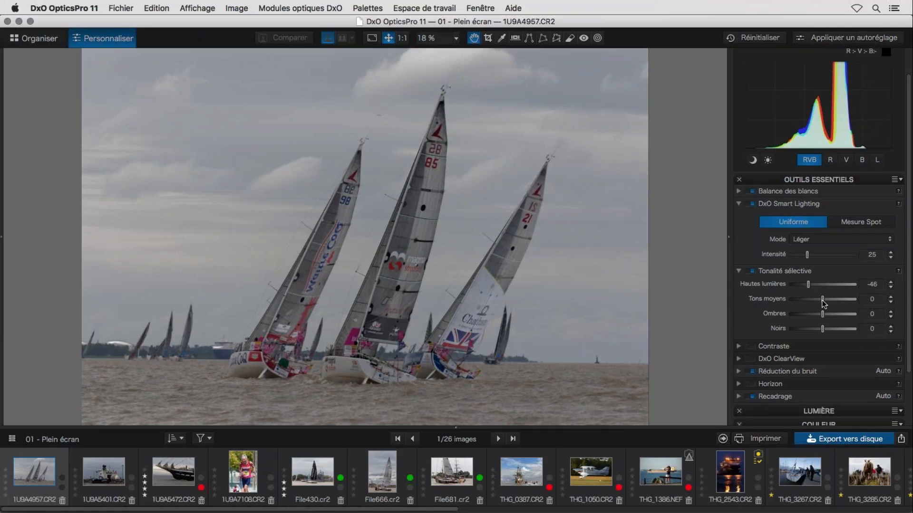
drag(824, 303, 824, 304)
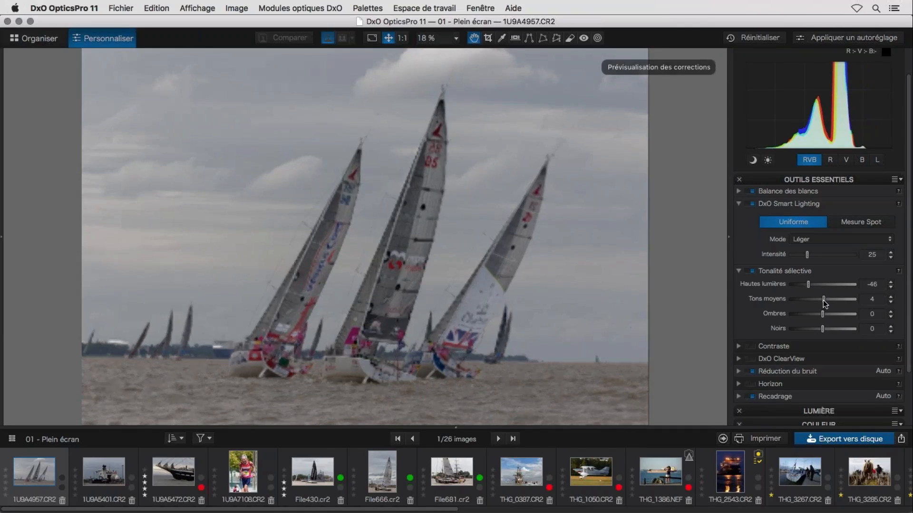
drag(825, 303, 830, 301)
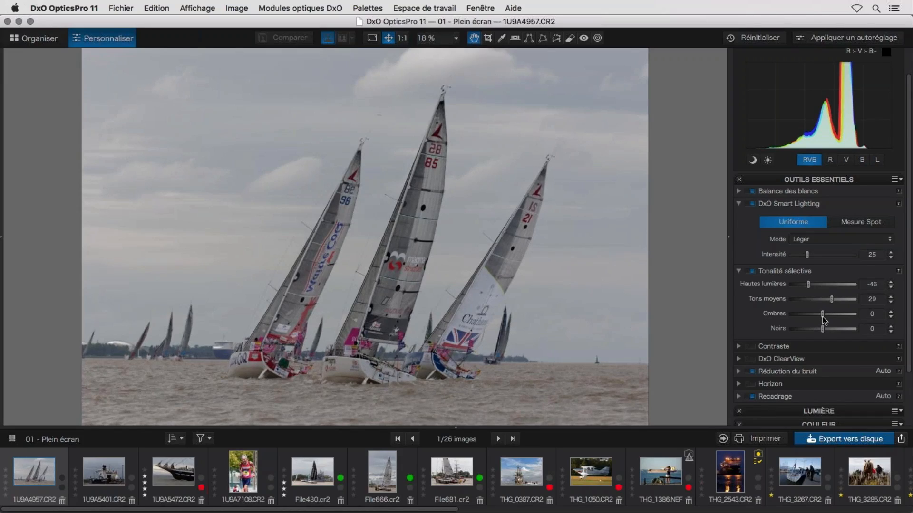
drag(823, 316, 815, 332)
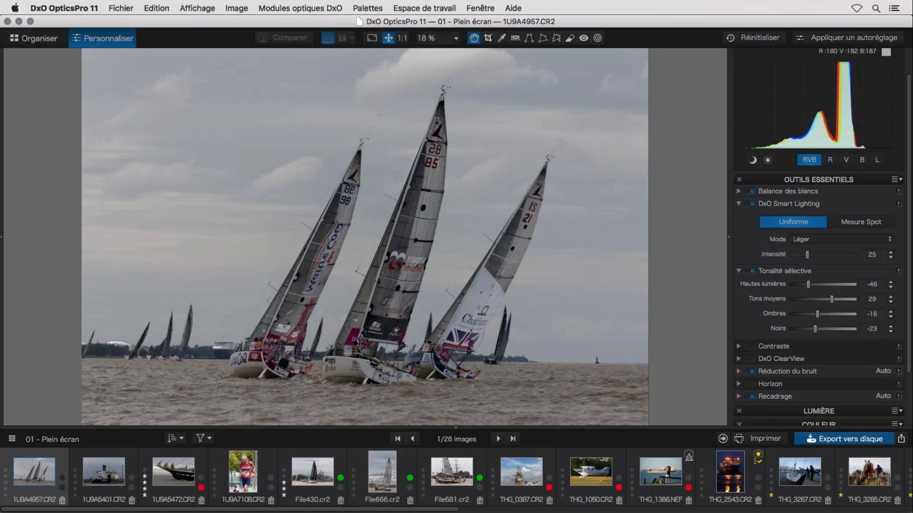
Open the project 04 - Yeux rouges and bring its portrait _DS86938.NEF into customization at 1:1 zoom
click(33, 43)
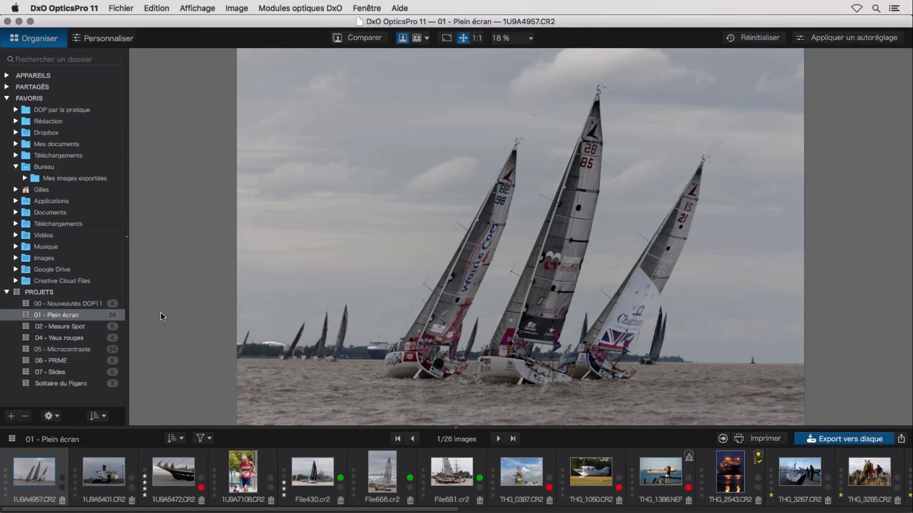
click(60, 339)
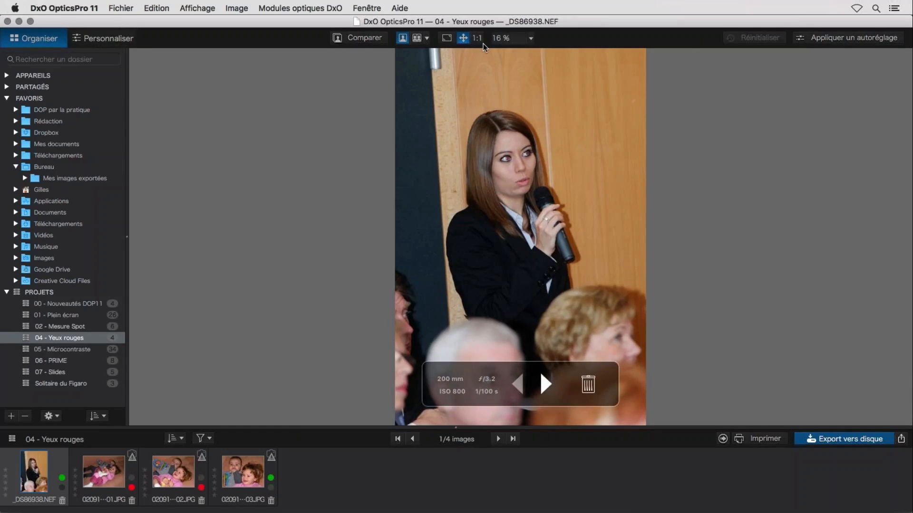
click(106, 38)
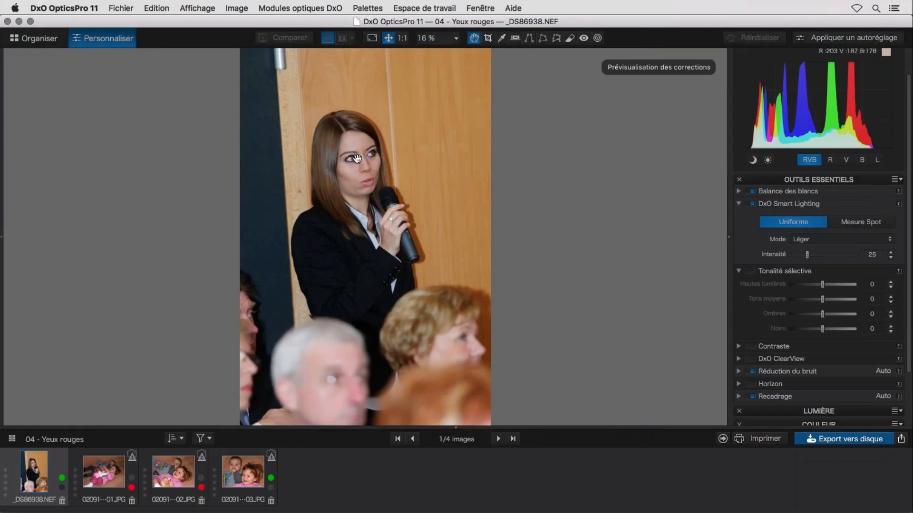
click(403, 39)
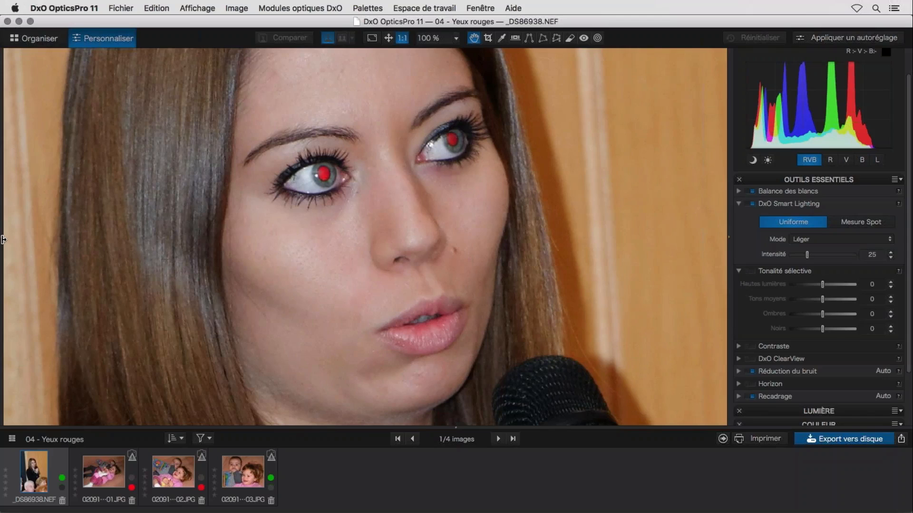
mouse_move(2, 239)
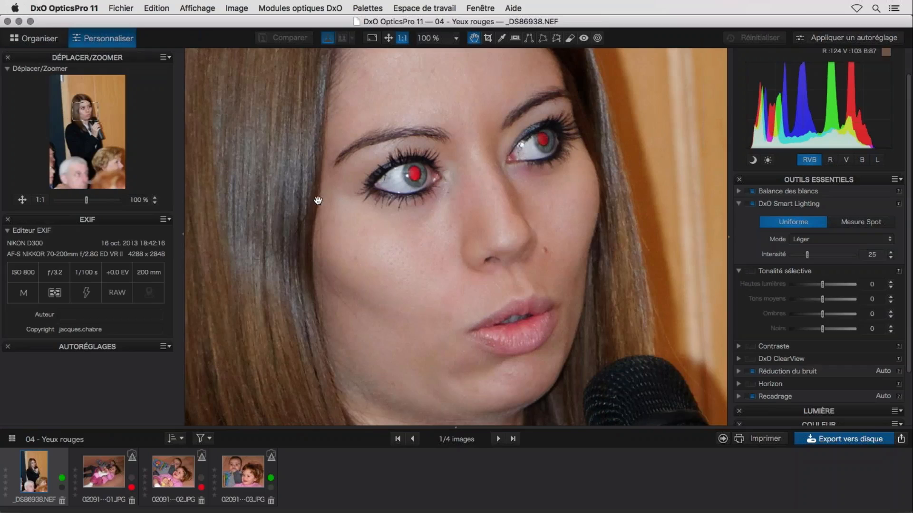
click(180, 235)
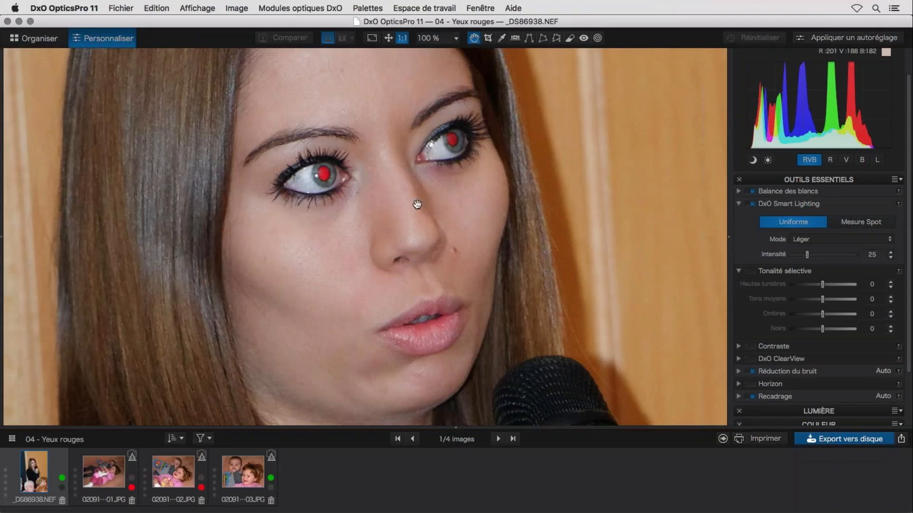
Replace the expanded Outils essentiels palette with Détail and apply Yeux rouges correction to the woman's portrait
click(739, 205)
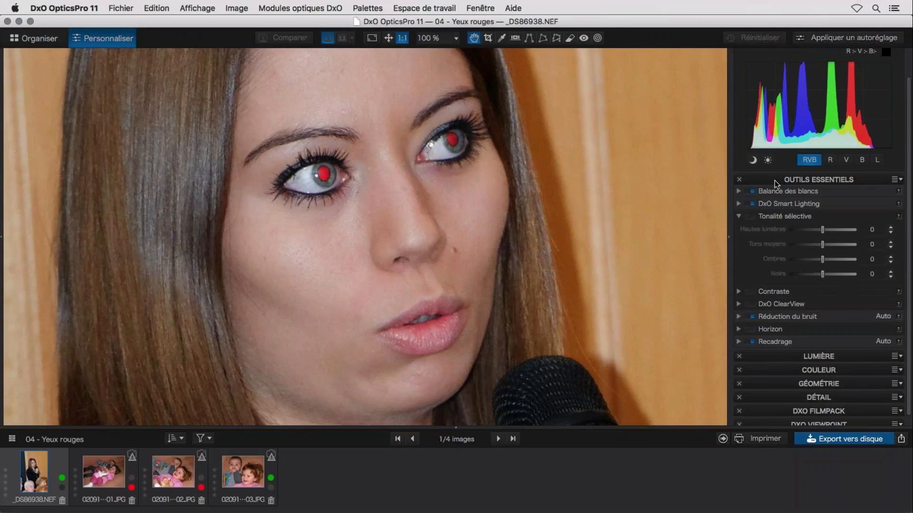
click(775, 180)
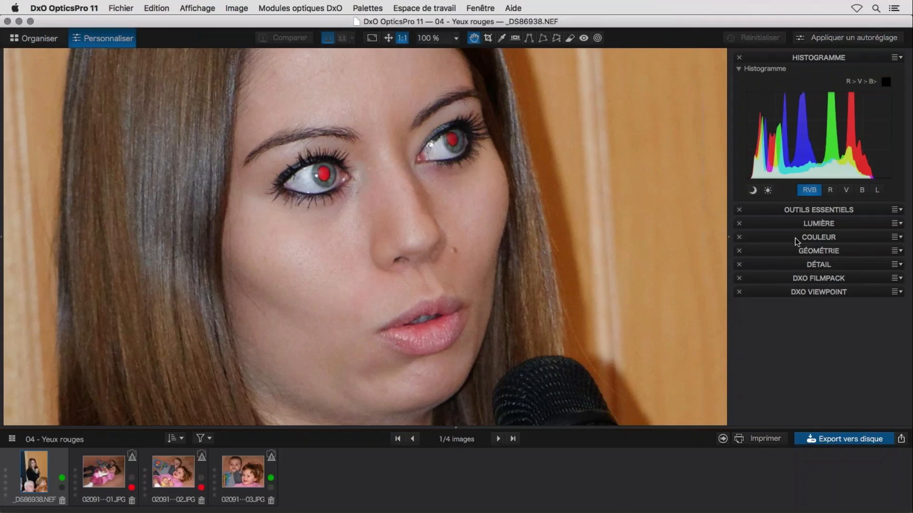
click(830, 266)
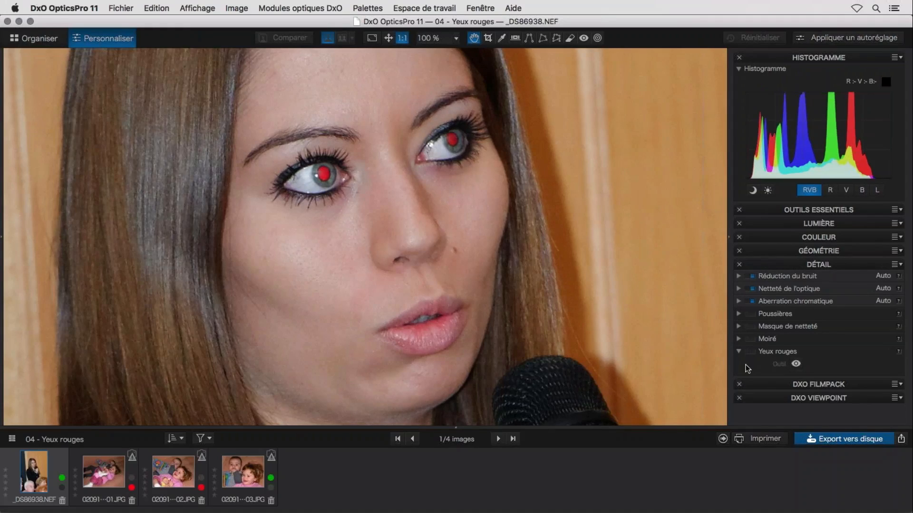
click(585, 40)
click(583, 39)
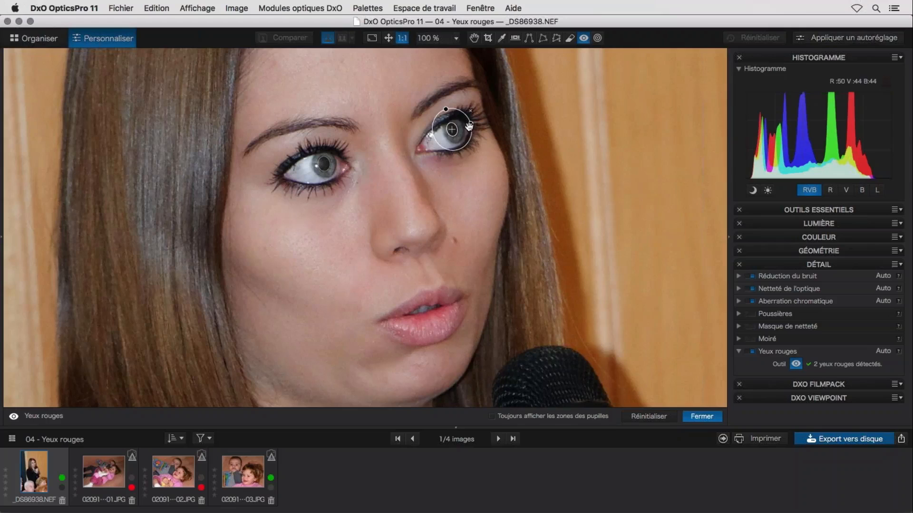
Fine-tune the correction circle on the woman's eye nearest her long hair and enable Toujours afficher les zones des pupilles
mouse_move(333, 157)
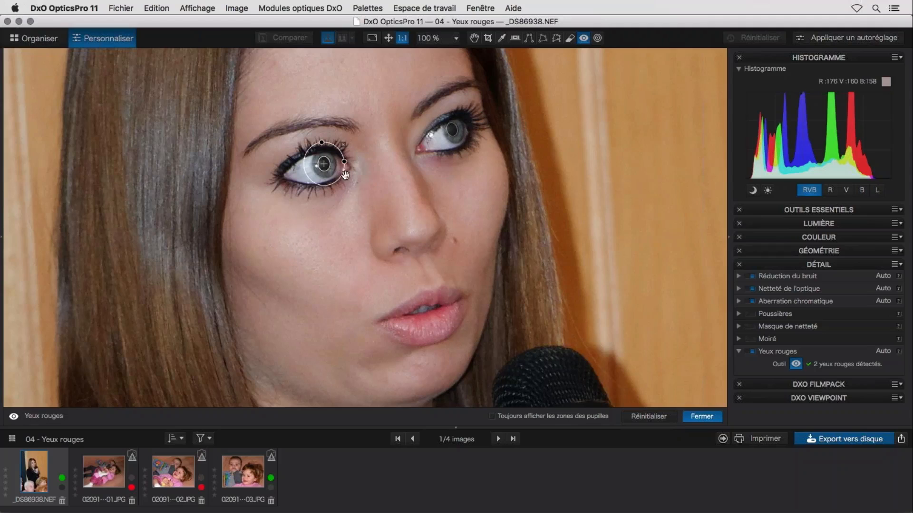
mouse_move(325, 177)
mouse_move(324, 165)
mouse_down()
mouse_move(331, 169)
mouse_move(324, 164)
mouse_up()
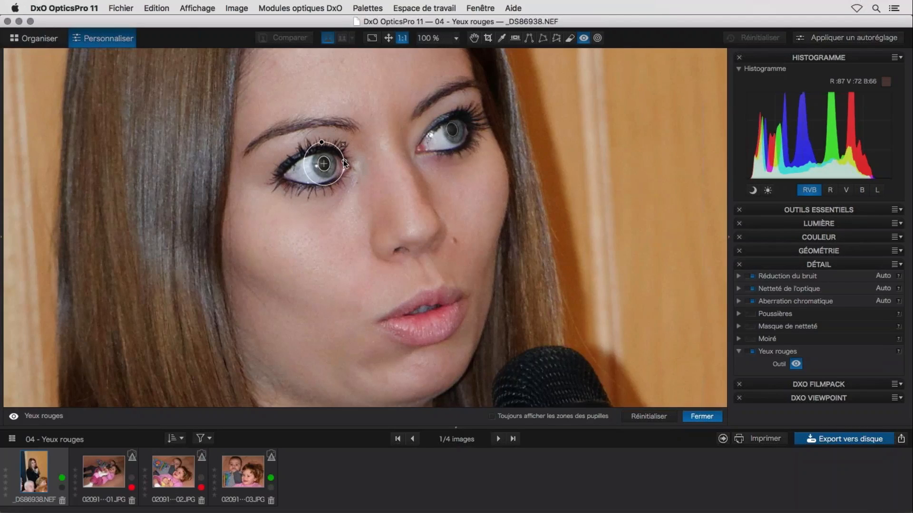
drag(344, 159, 344, 161)
drag(324, 143, 321, 141)
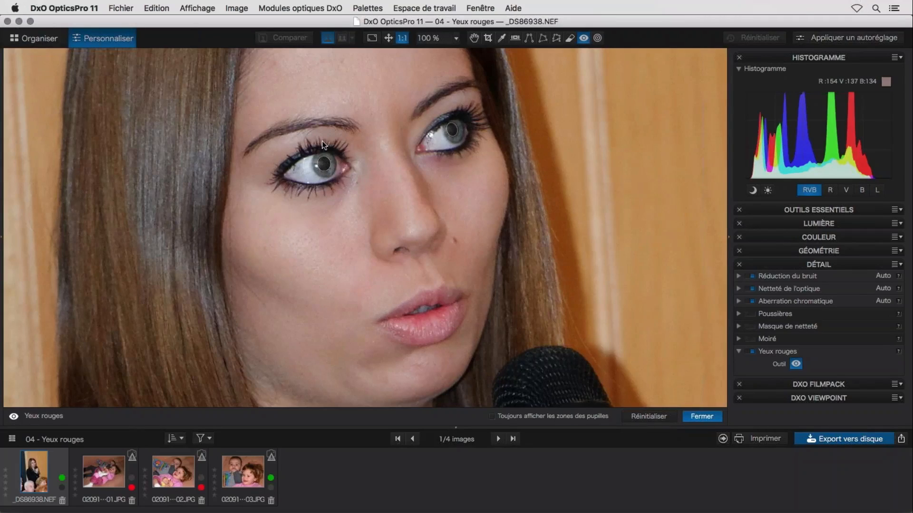
mouse_move(345, 144)
click(493, 416)
Switch to 020910_003.JPG, fit it in the viewer, and enable automatic Yeux rouges correction outside the tool
click(272, 465)
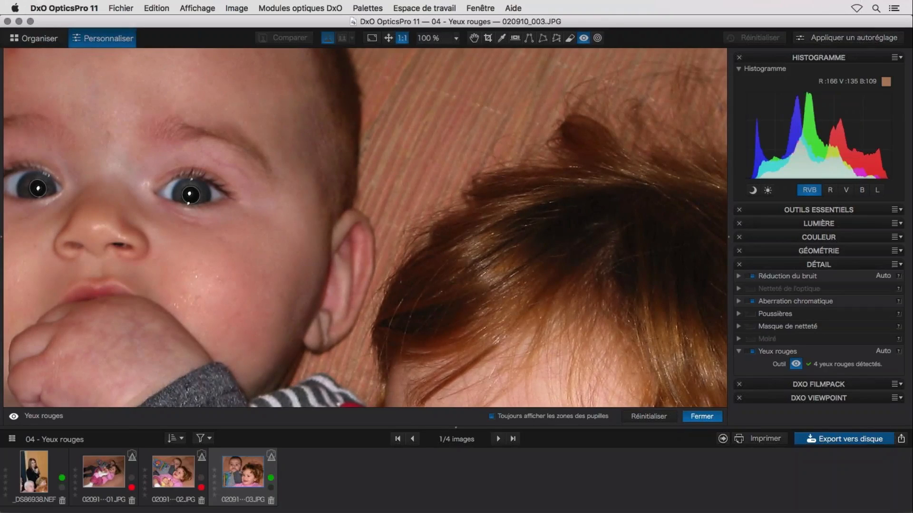
key(super+0)
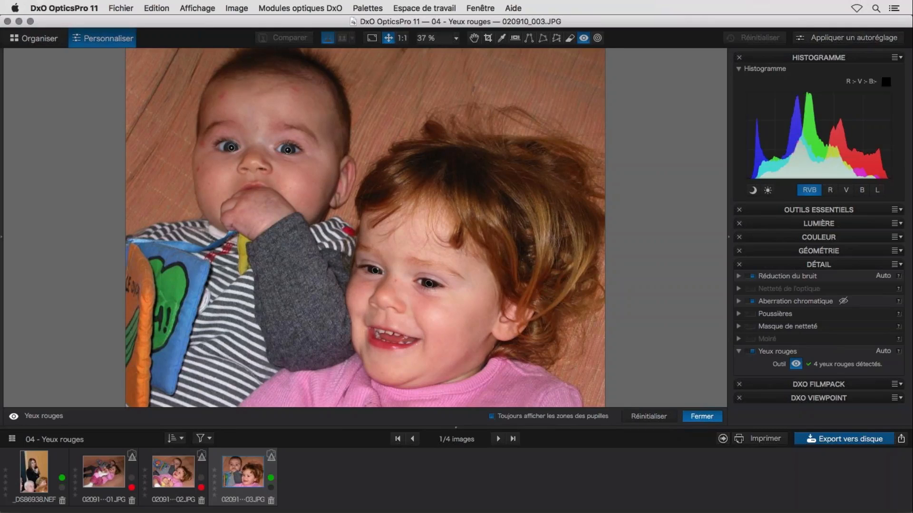
click(243, 472)
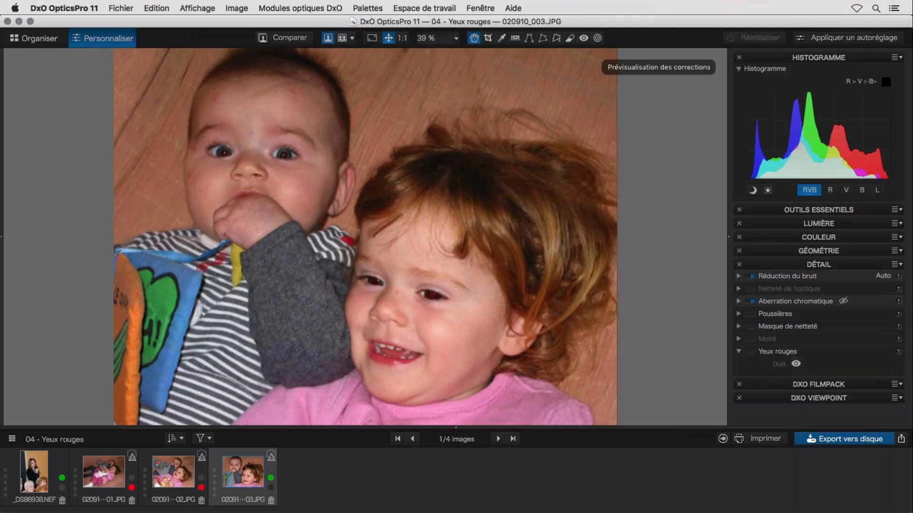
click(751, 352)
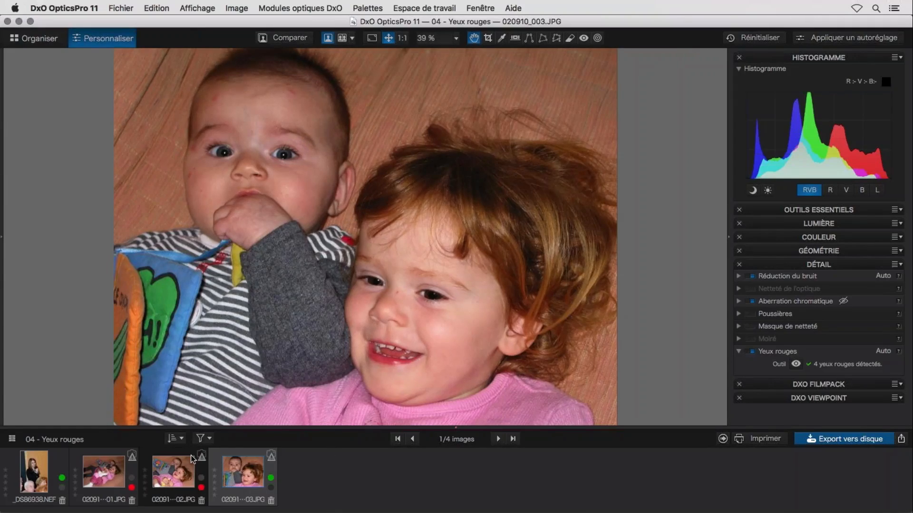
Run the Yeux rouges tool on 020910_002.JPG and frame the girl's uncorrected eye at 1:1 zoom
click(161, 453)
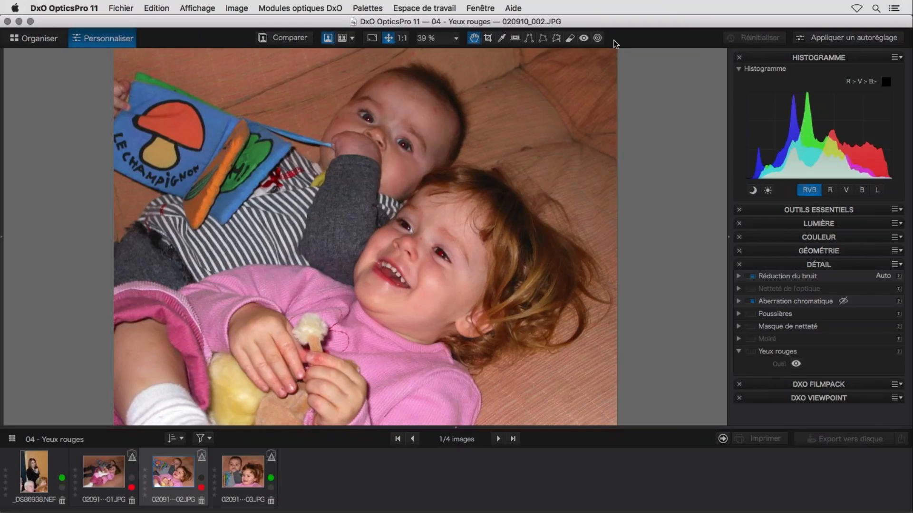
click(584, 37)
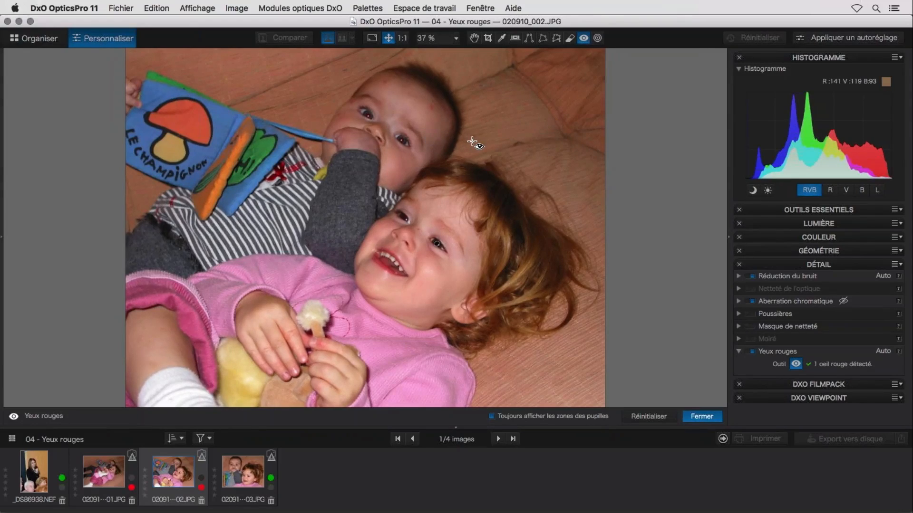
click(399, 38)
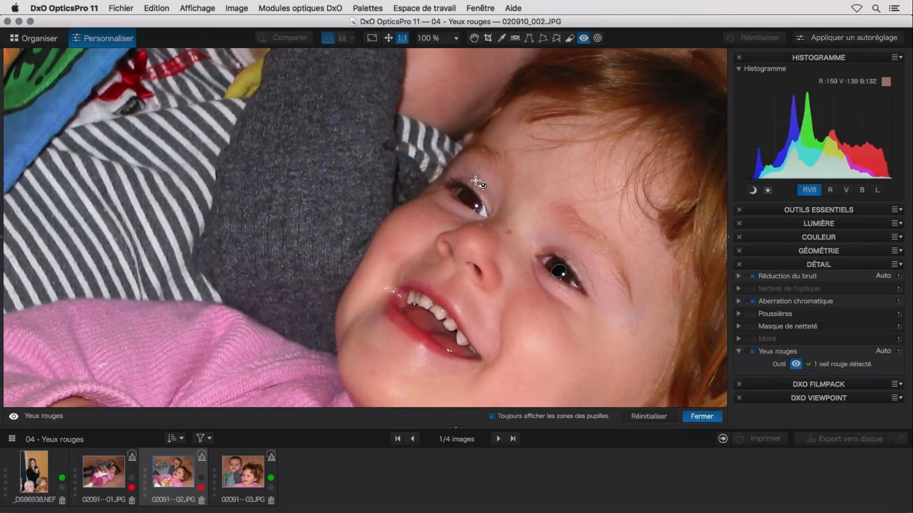
drag(445, 165, 497, 222)
drag(497, 223, 497, 222)
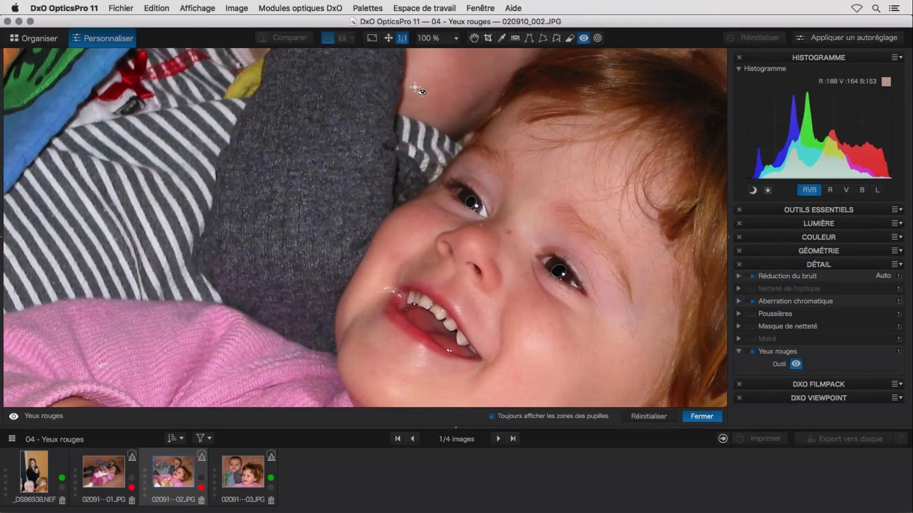
Draw a Yeux rouges selection around each of the baby's eyes in 020910_002.JPG and close the tool
key(space)
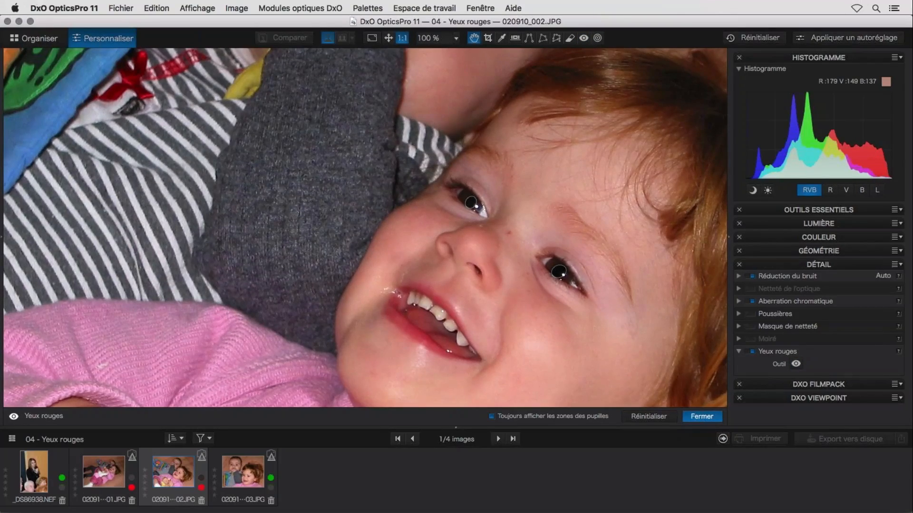
drag(454, 82, 506, 357)
key(y)
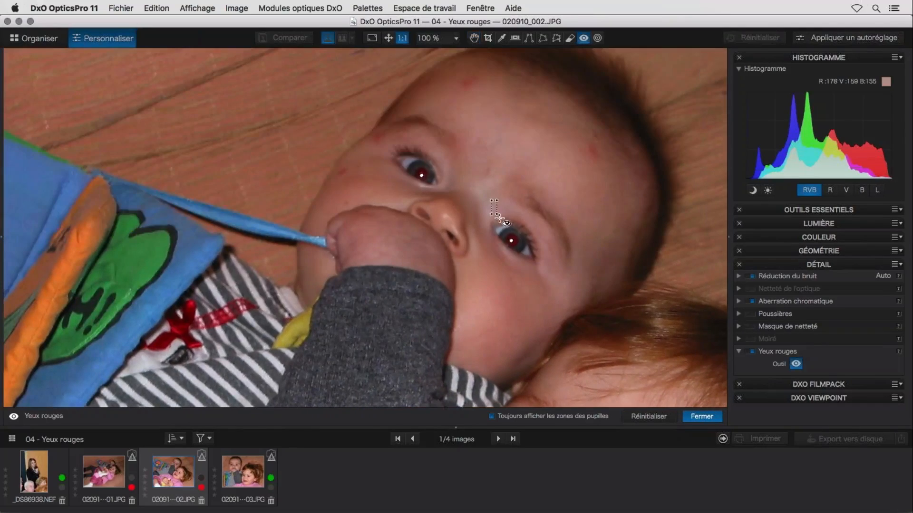
drag(492, 200, 543, 265)
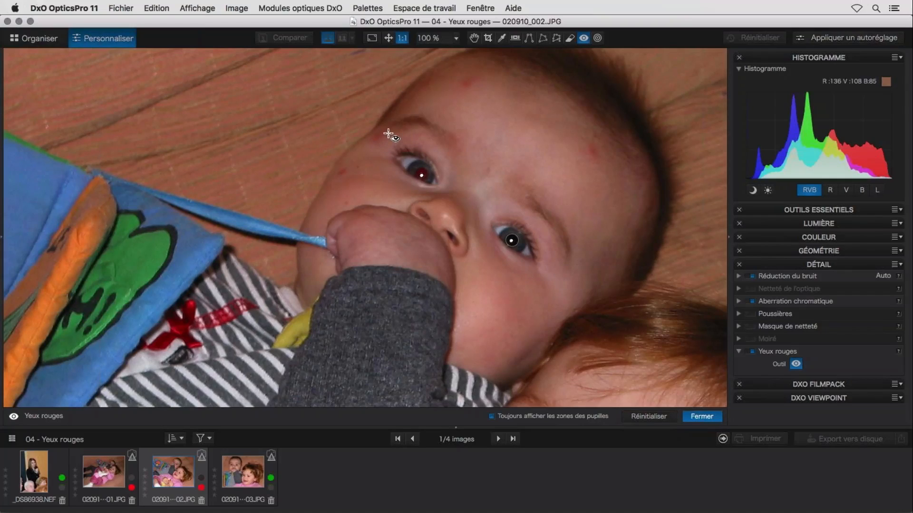
drag(387, 133, 447, 192)
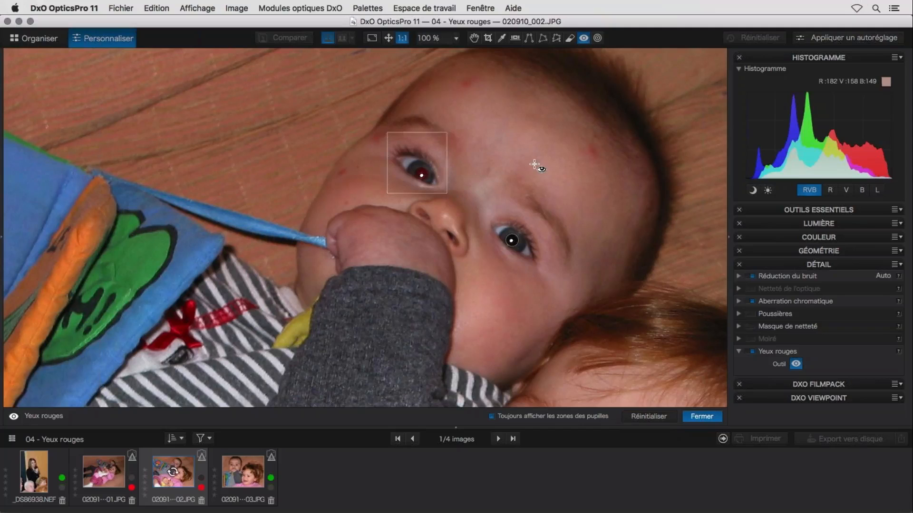
click(701, 417)
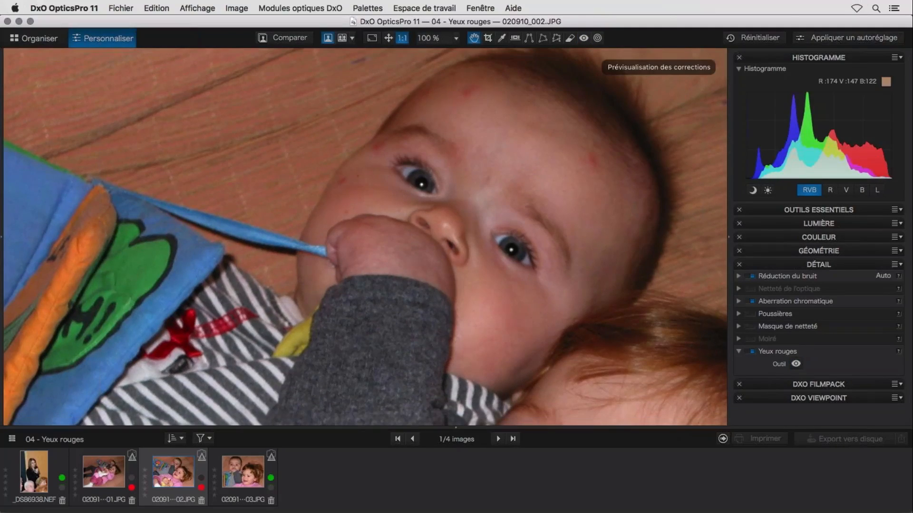
Compare the whole 020910_002.JPG photo with Yeux rouges correction switched off and back on
click(389, 38)
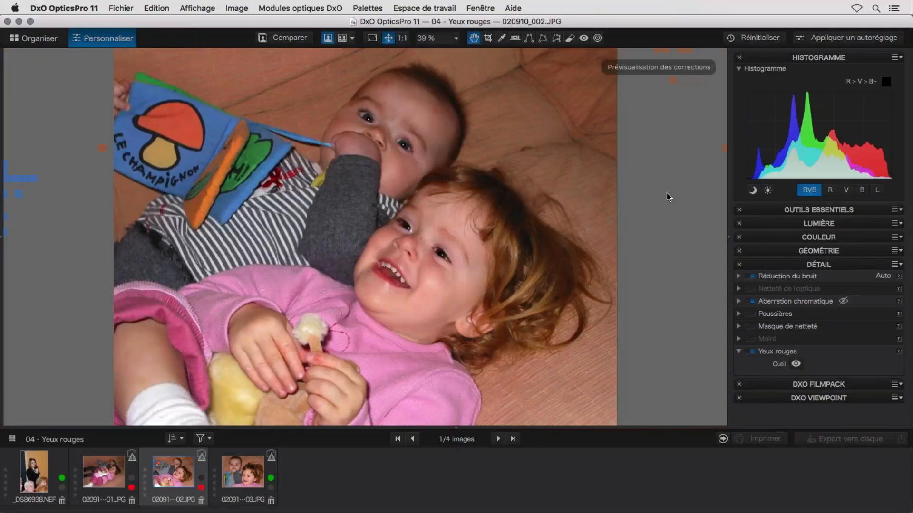
click(749, 352)
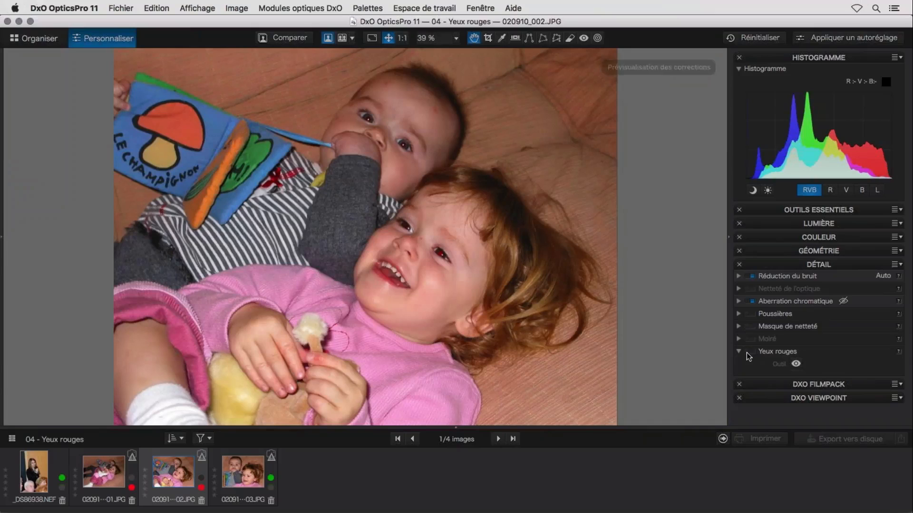
click(753, 352)
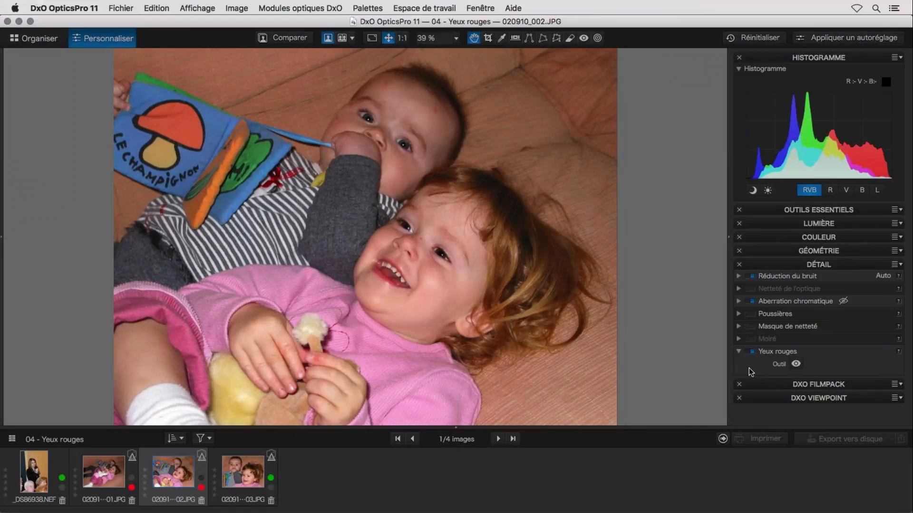
Open the project 05 - Microcontraste, bring copy 1 of DXO_1726.DNG into customization, and expand Outils essentiels
click(35, 42)
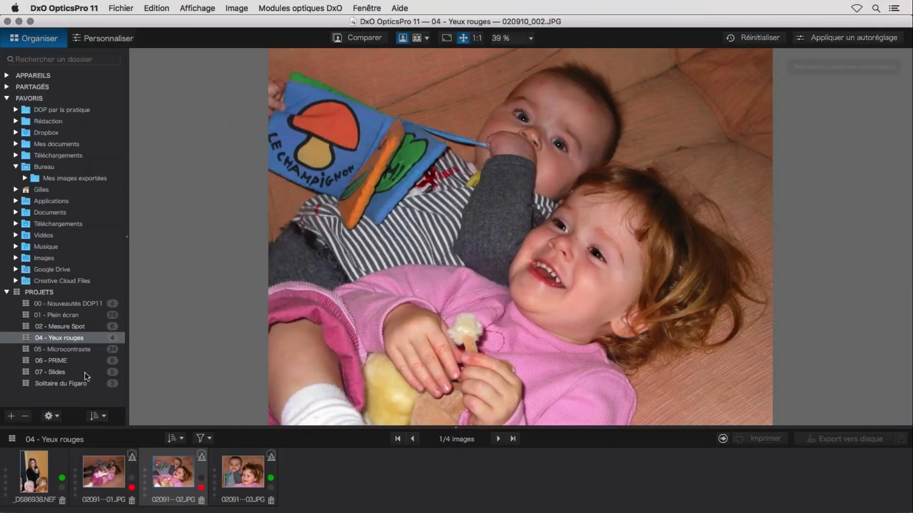
click(73, 350)
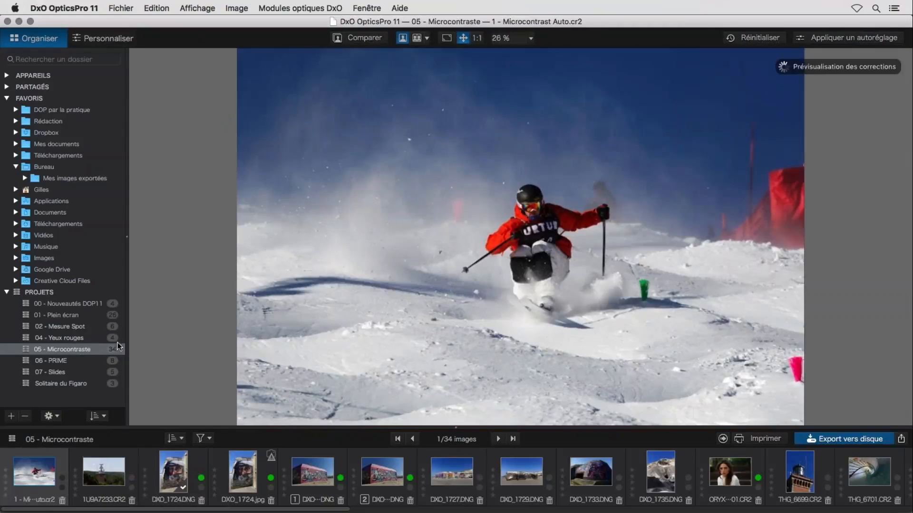
mouse_move(150, 318)
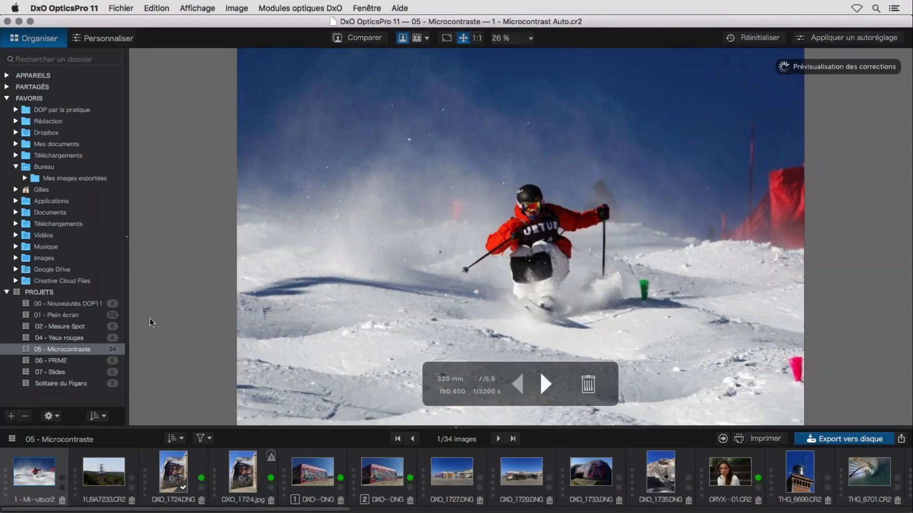
drag(264, 509, 305, 511)
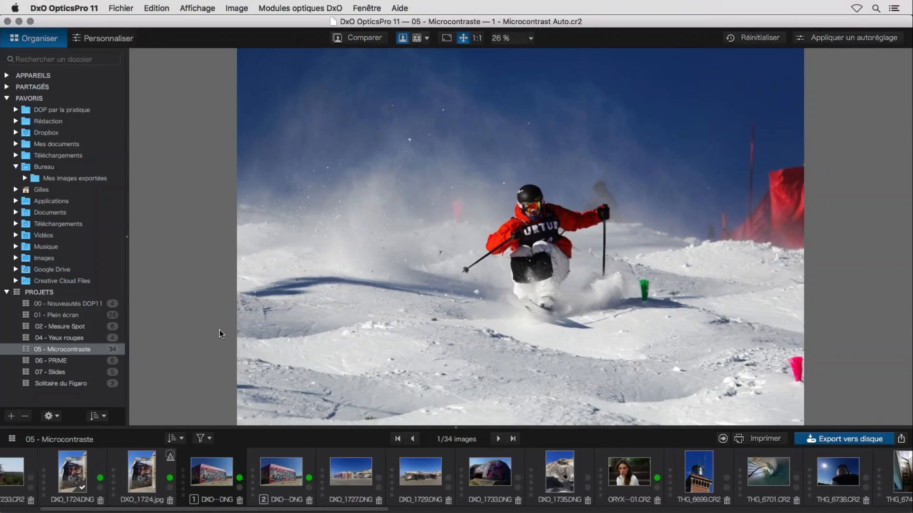
click(211, 471)
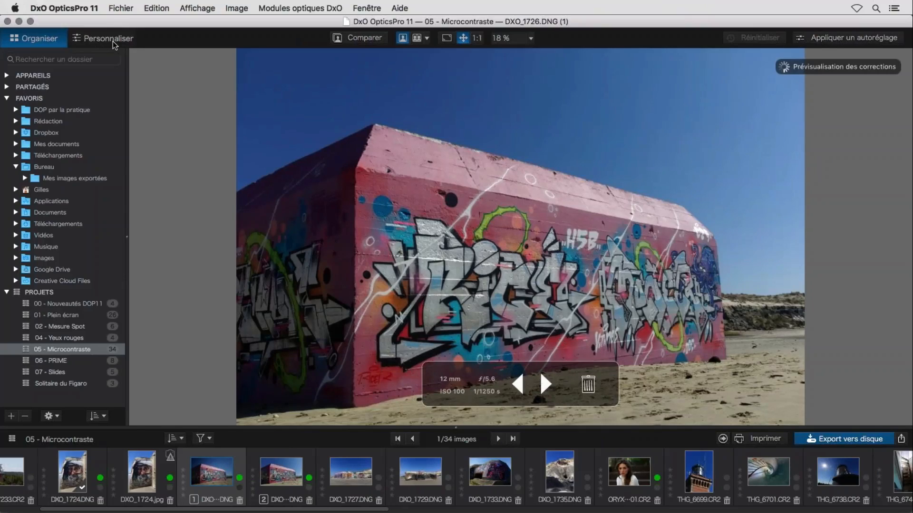
click(114, 45)
click(808, 209)
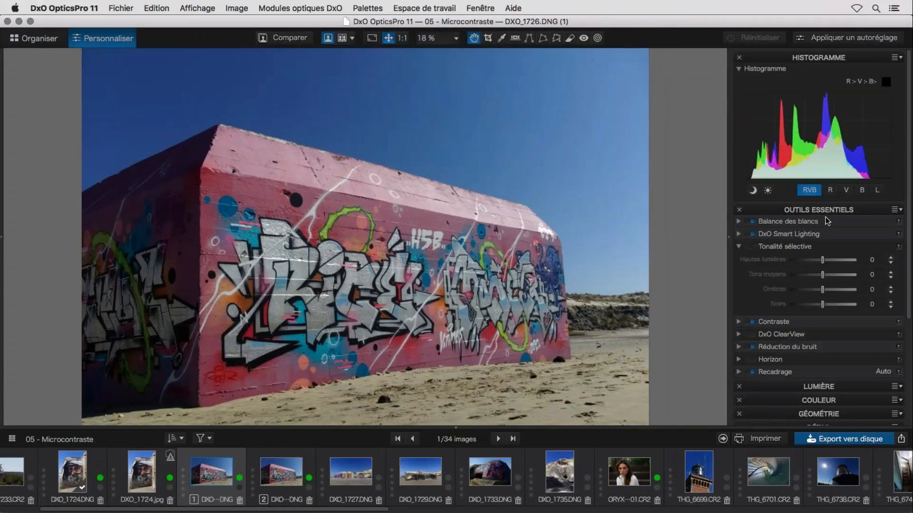
Expand the Contraste settings for DXO_1726.DNG and frame the silver graffiti lettering at 1:1 zoom
click(739, 323)
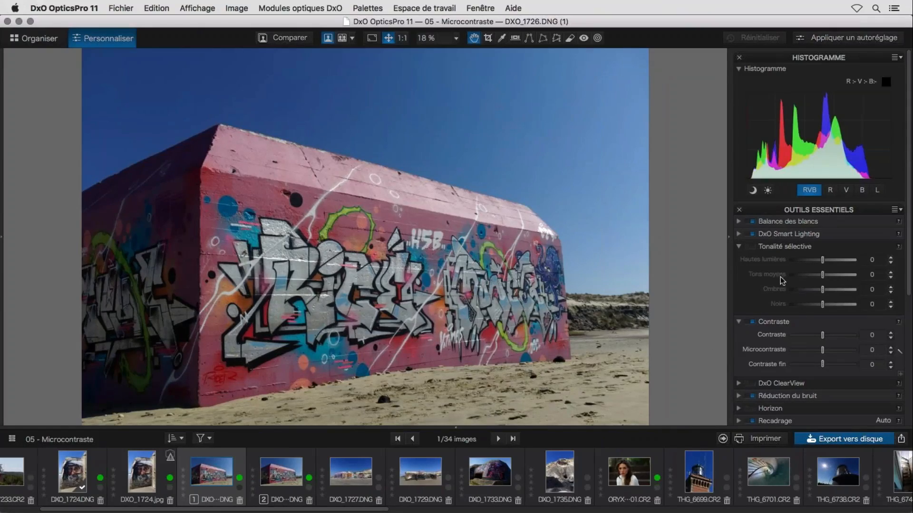
click(402, 39)
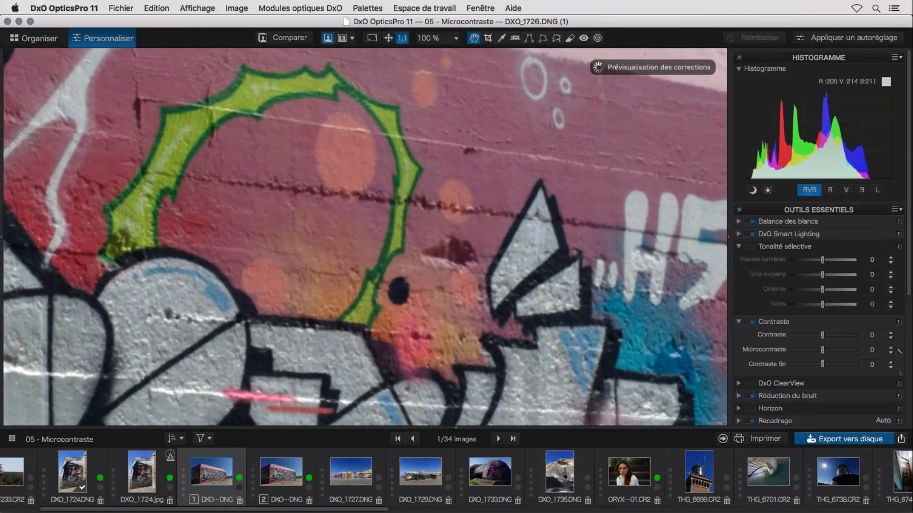
scroll(366, 237, down, 5)
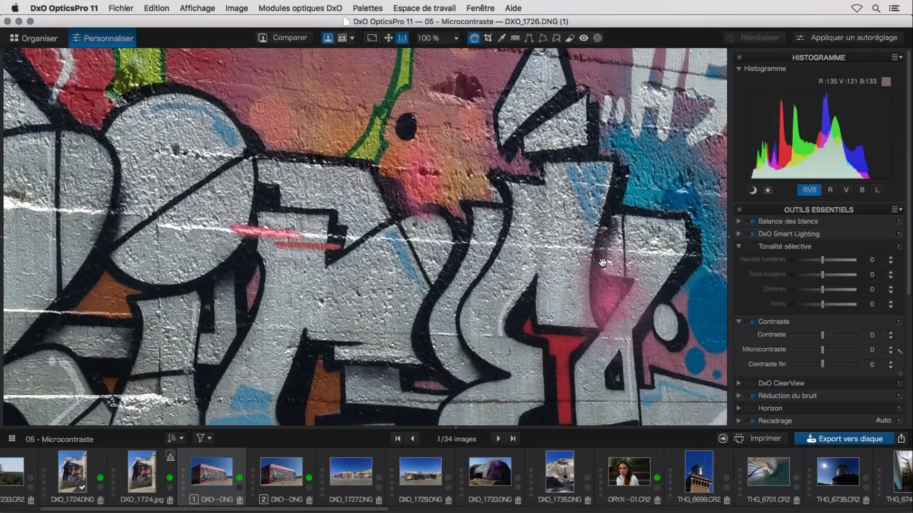
drag(603, 263, 544, 264)
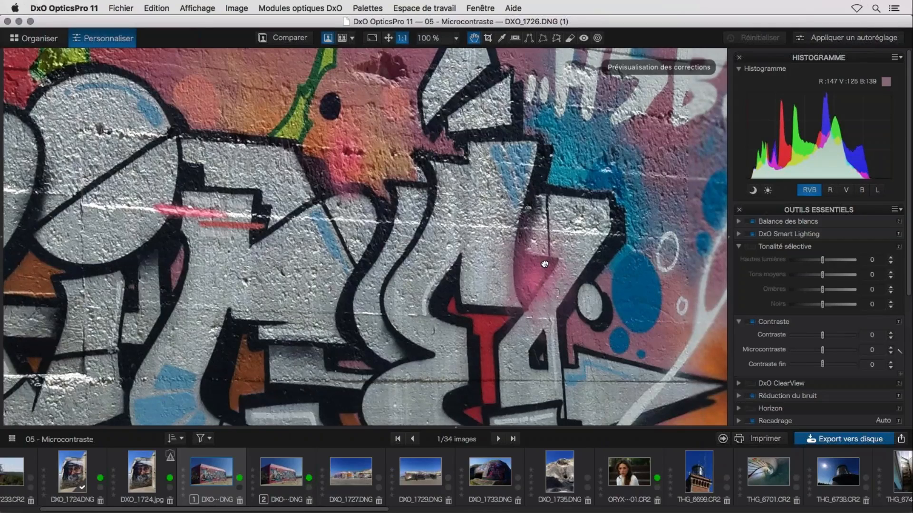
drag(544, 265, 583, 229)
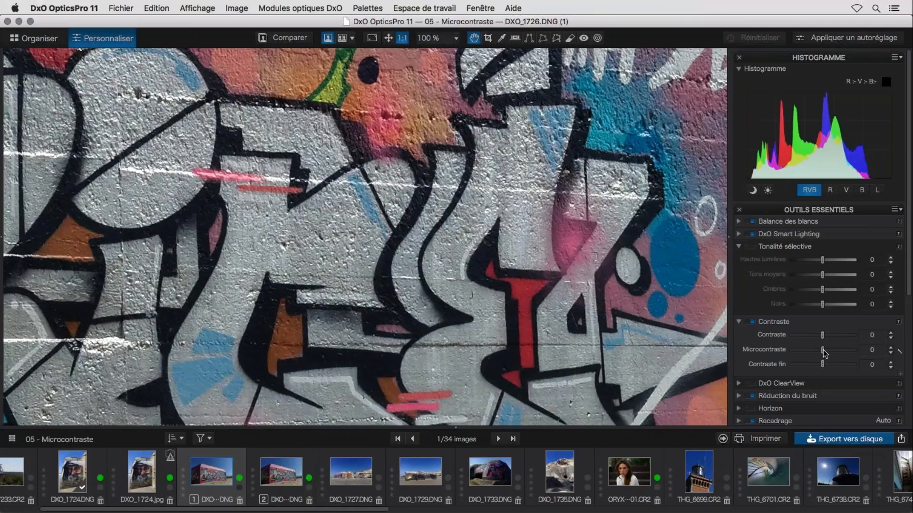
Set Microcontraste to 43 and compare the graffiti lettering with the Contraste correction switched off and back on
drag(823, 349, 829, 352)
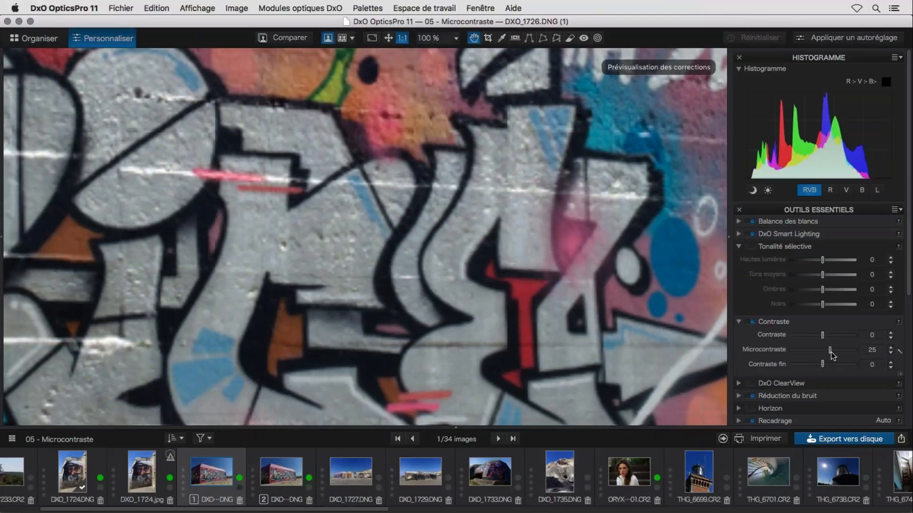
drag(835, 352, 837, 352)
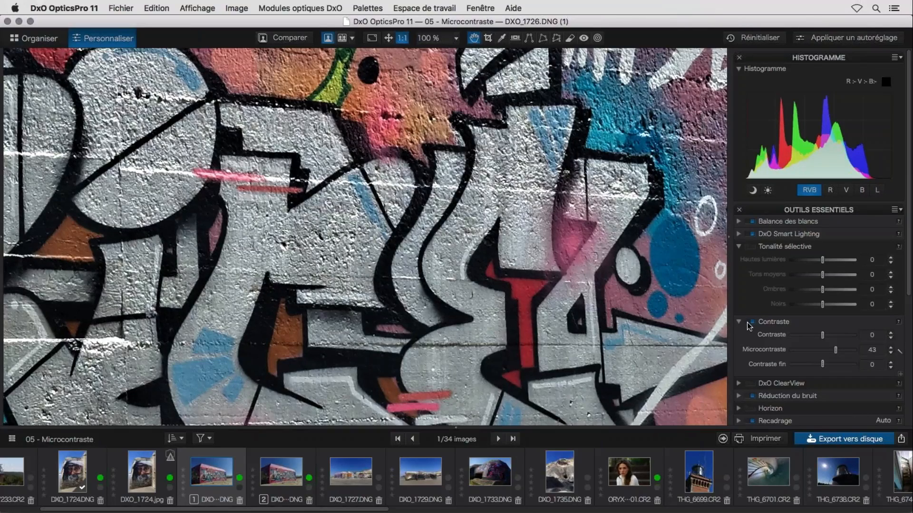
click(751, 322)
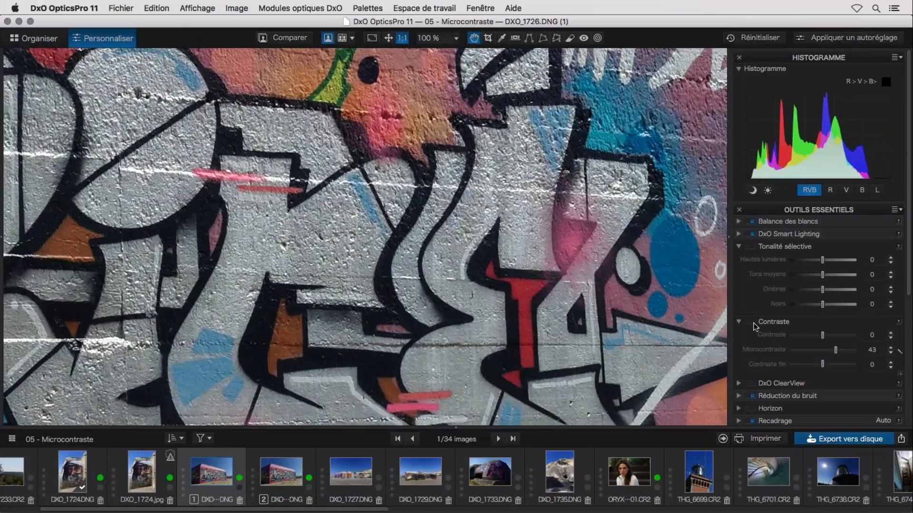
click(753, 322)
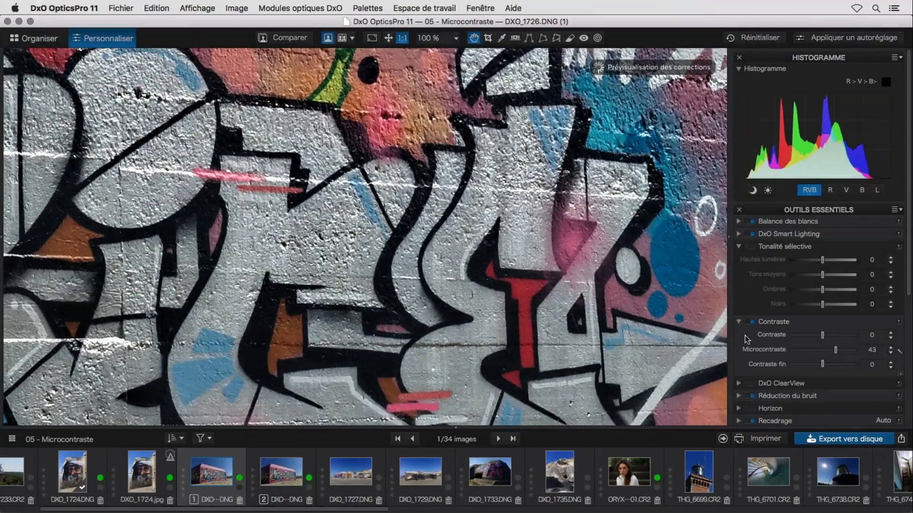
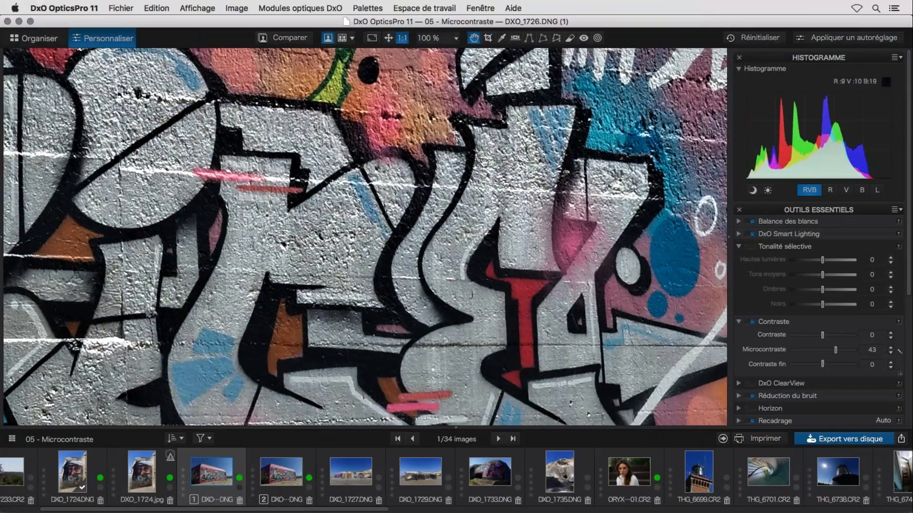
Reset Microcontraste on DXO_1726.DNG to its default and apply the automatic Microcontraste setting
double_click(835, 350)
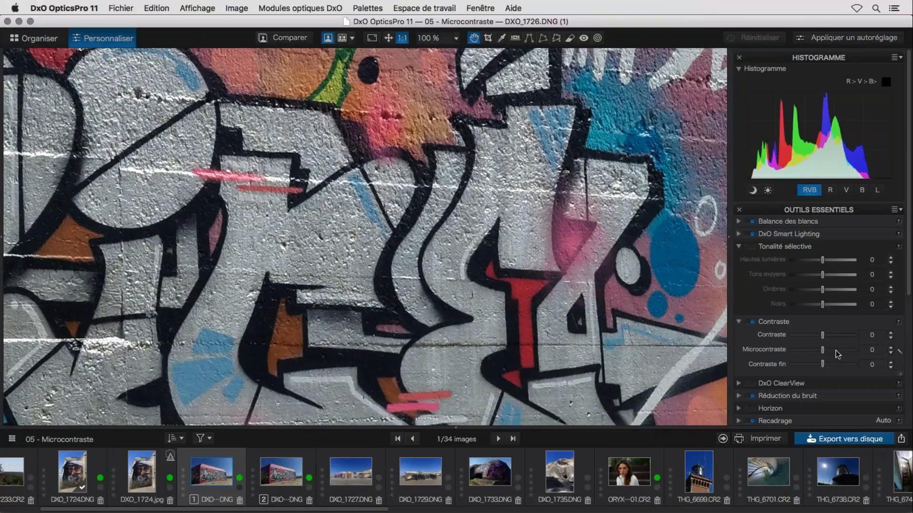
click(899, 351)
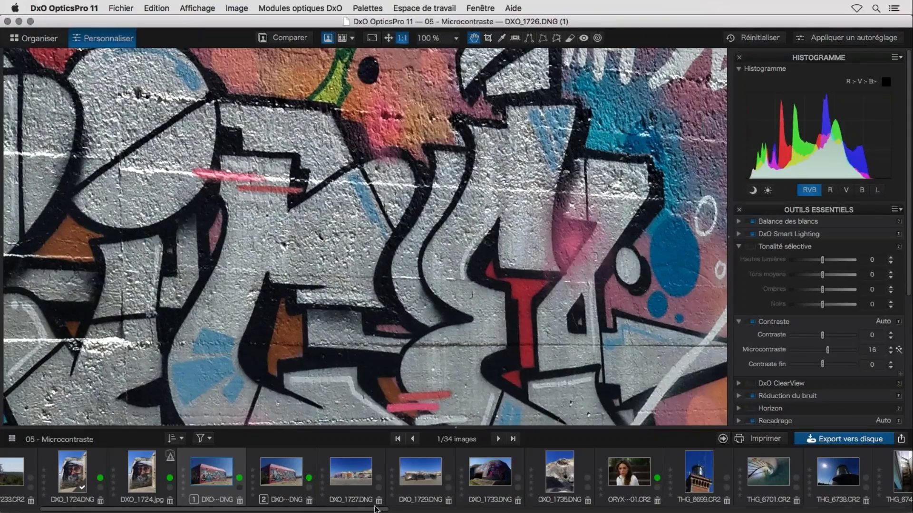
Open the portrait ORYX0001.CR2, frame the eyes and nose, and toggle automatic Microcontraste to compare the skin rendering
drag(375, 512, 435, 509)
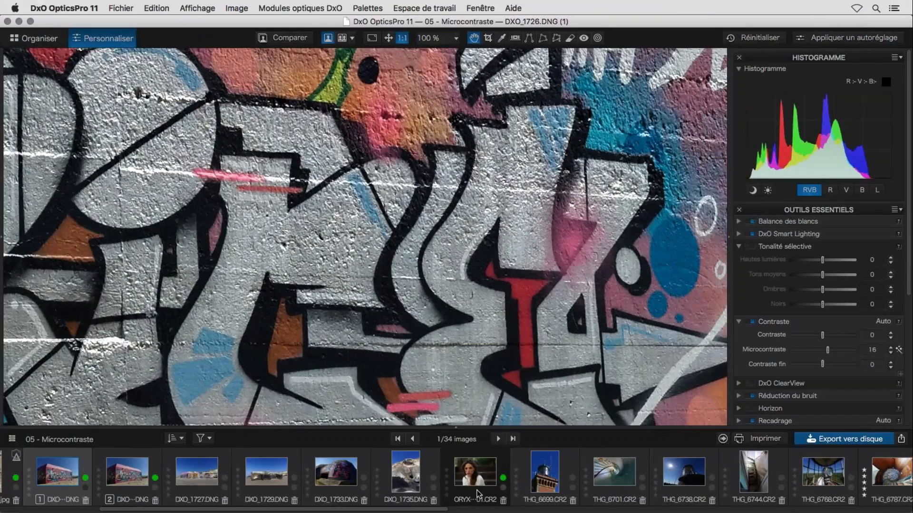
click(476, 493)
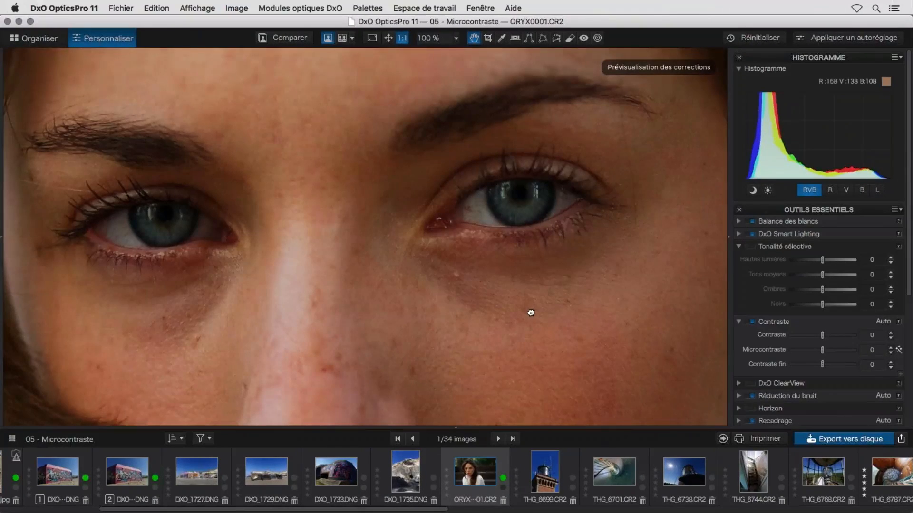
drag(531, 312, 533, 274)
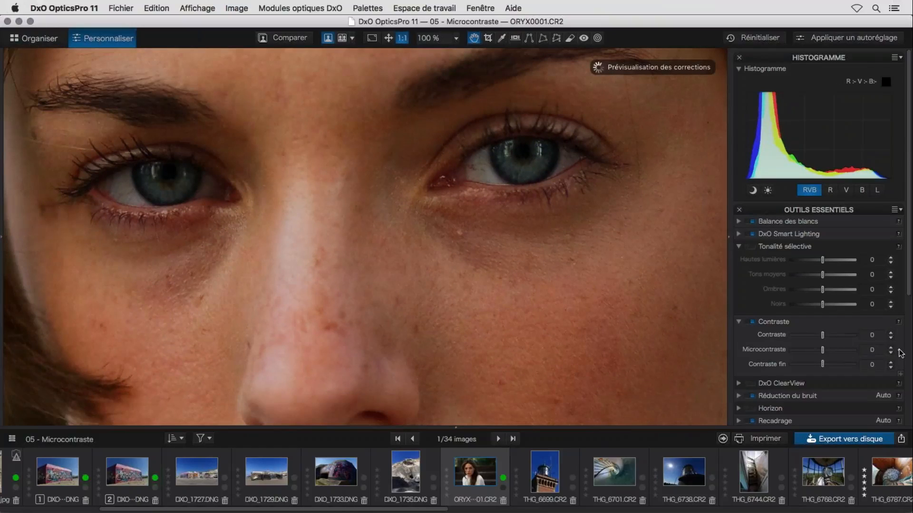
click(899, 349)
click(899, 350)
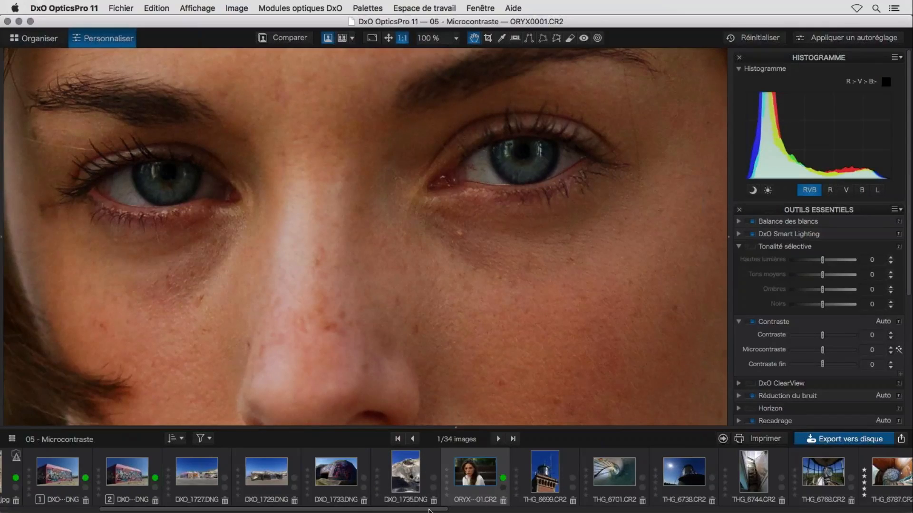
Open THG_6787.CR2 and check its ISO and other shooting data in the EXIF palette
drag(430, 510, 578, 506)
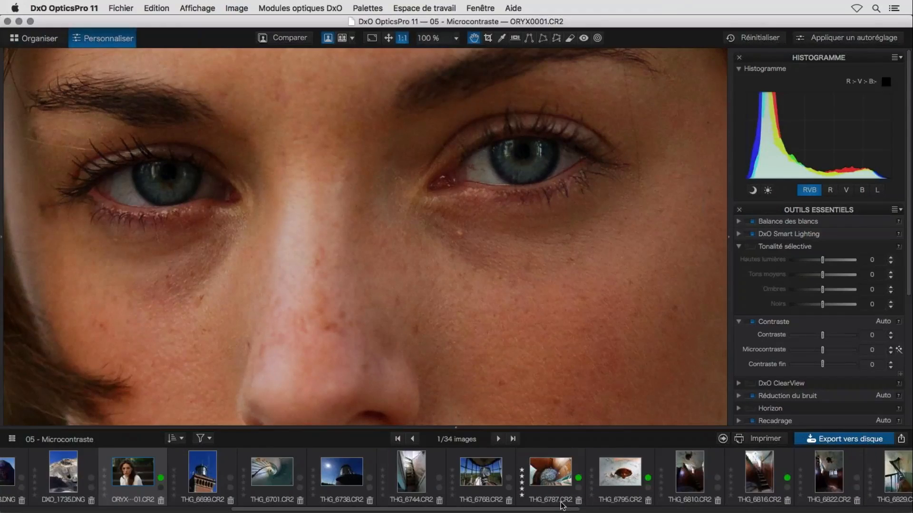
click(556, 469)
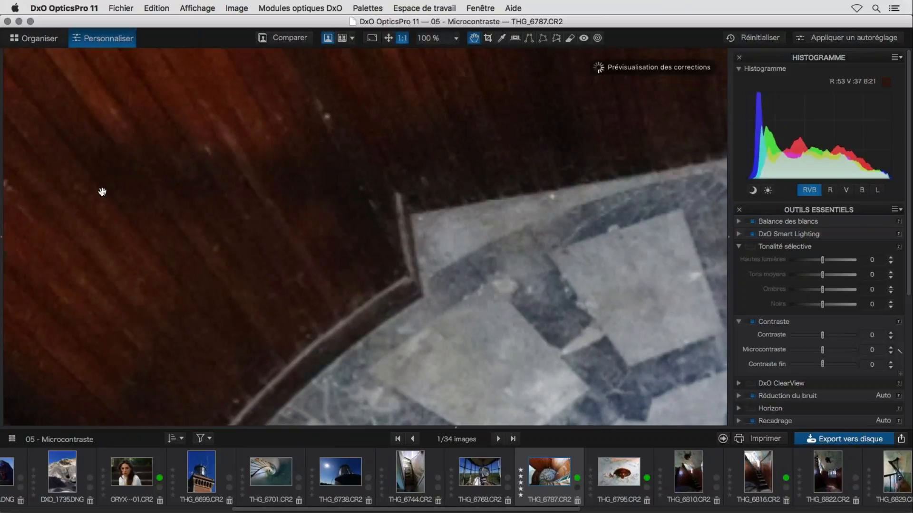
click(3, 238)
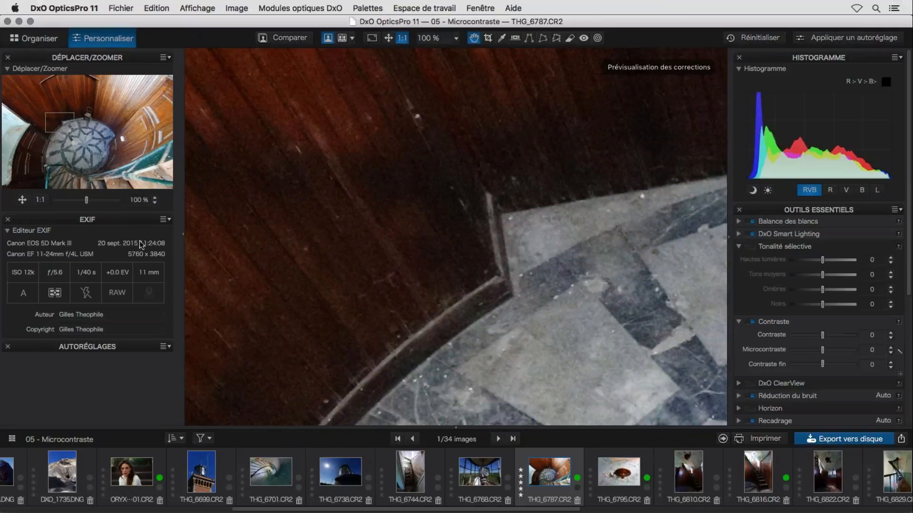
click(182, 235)
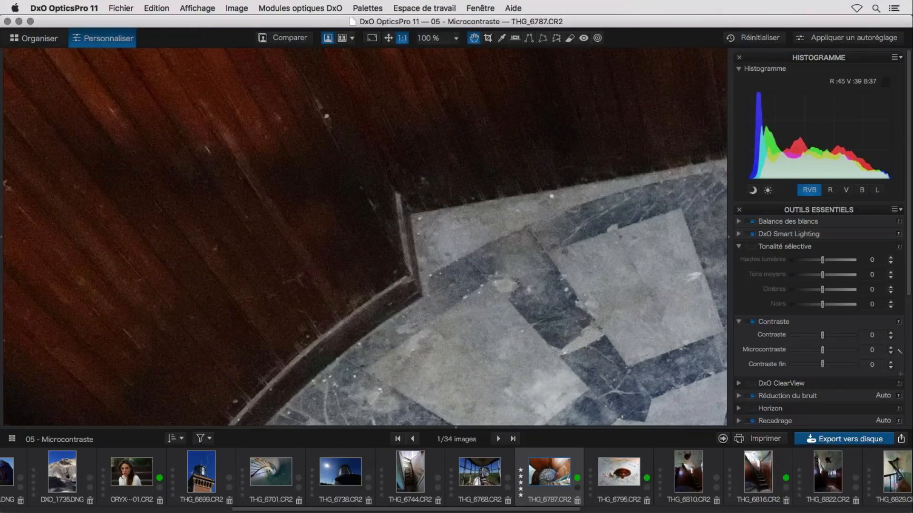
Frame the wooden chair in THG_6787.CR2 and apply automatic Microcontraste
drag(544, 224, 541, 229)
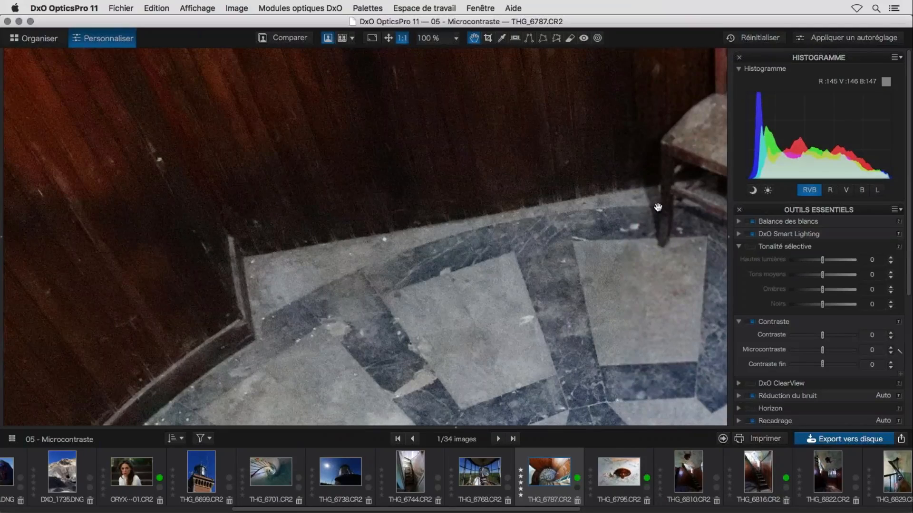
drag(657, 207, 420, 373)
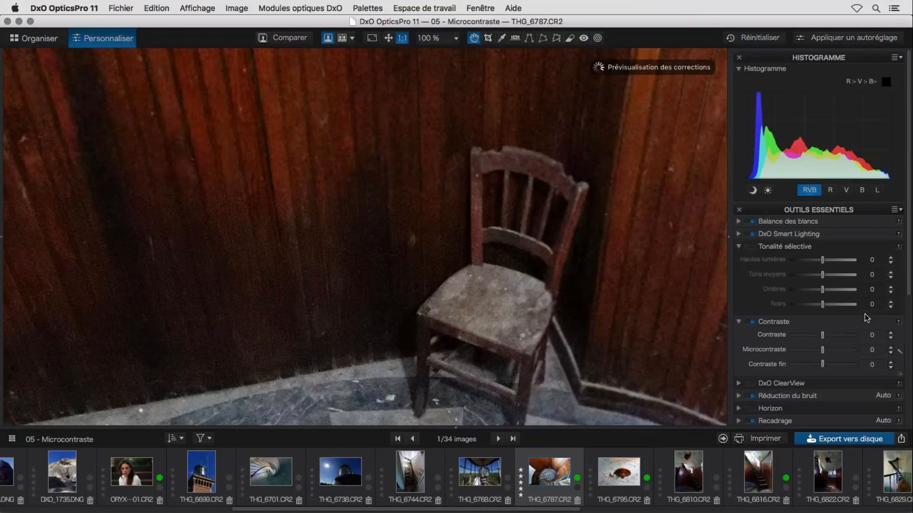
click(900, 352)
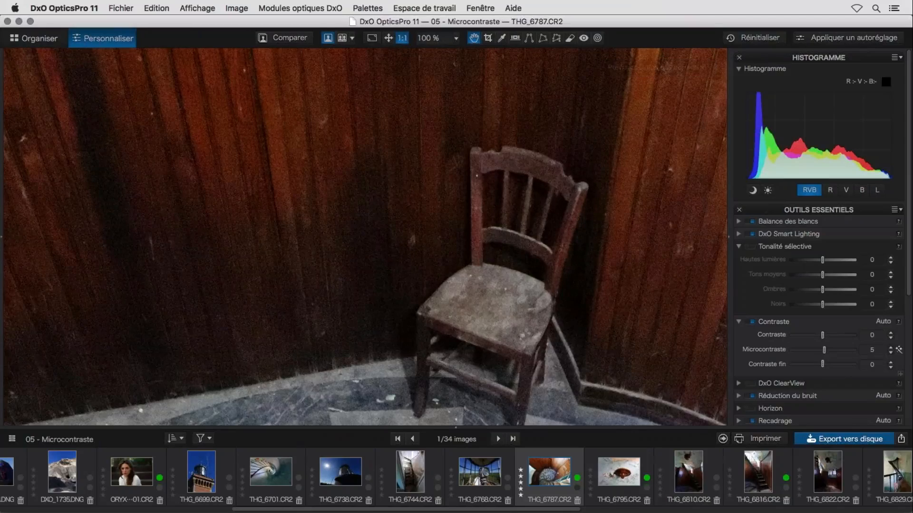
Open DXO_1724.jpg, frame the "Tabus & Prosa" lettering, and apply automatic Microcontraste
scroll(456, 476, left, 5)
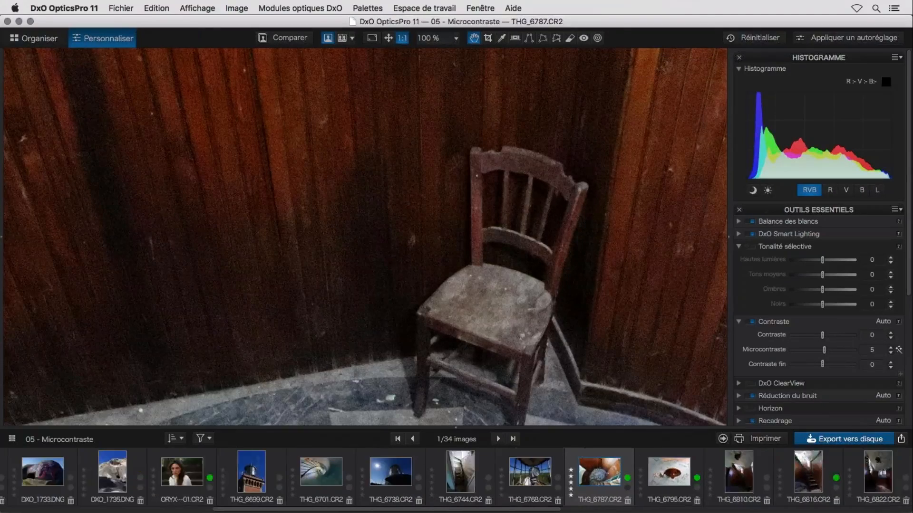
scroll(457, 476, left, 5)
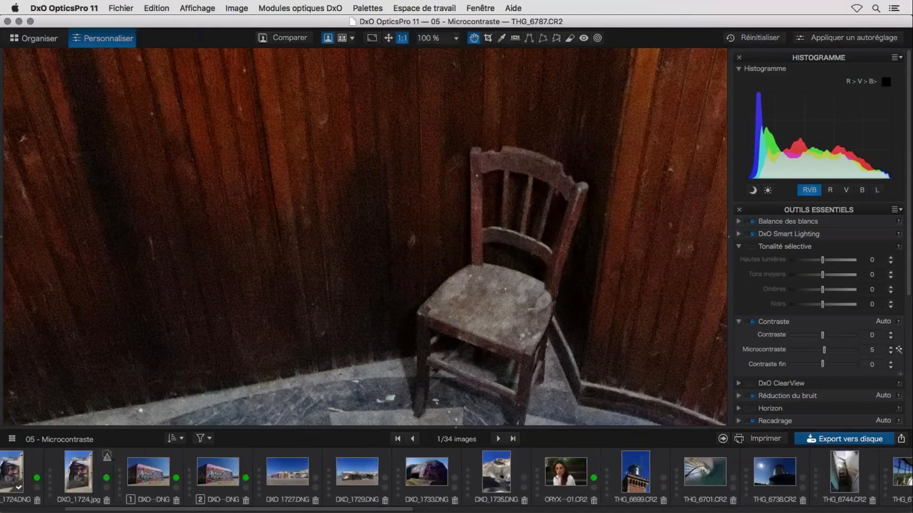
click(214, 470)
drag(369, 132, 498, 161)
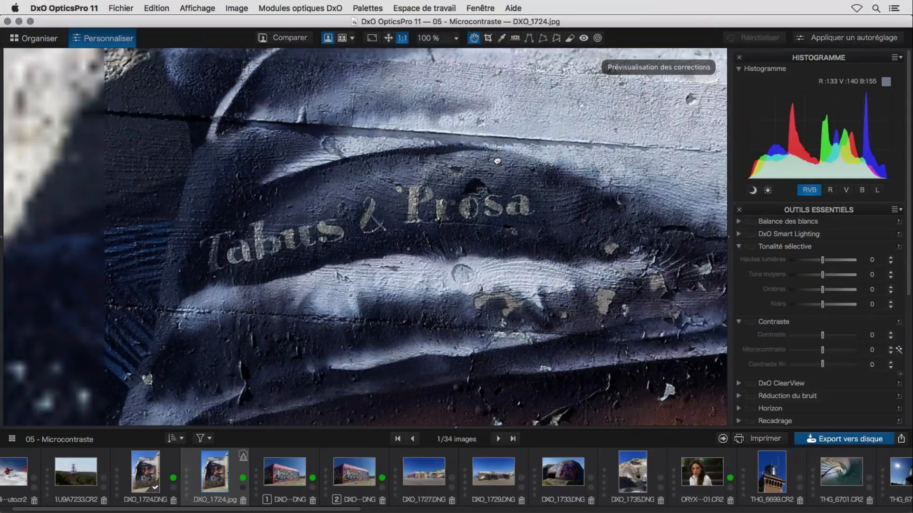
click(898, 350)
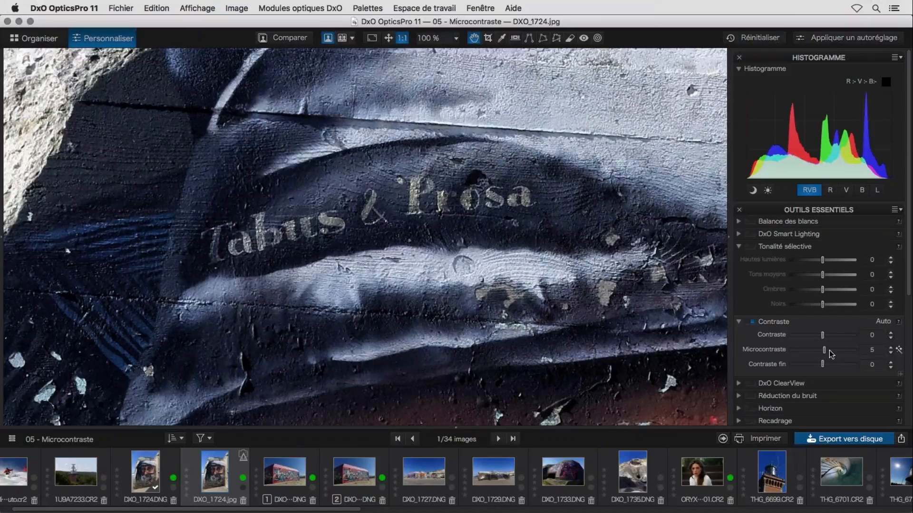
Collapse Contraste in favour of Réduction du bruit, and open the project 06 - PRIME in customization with the surfer photo fitted to the viewer
click(739, 322)
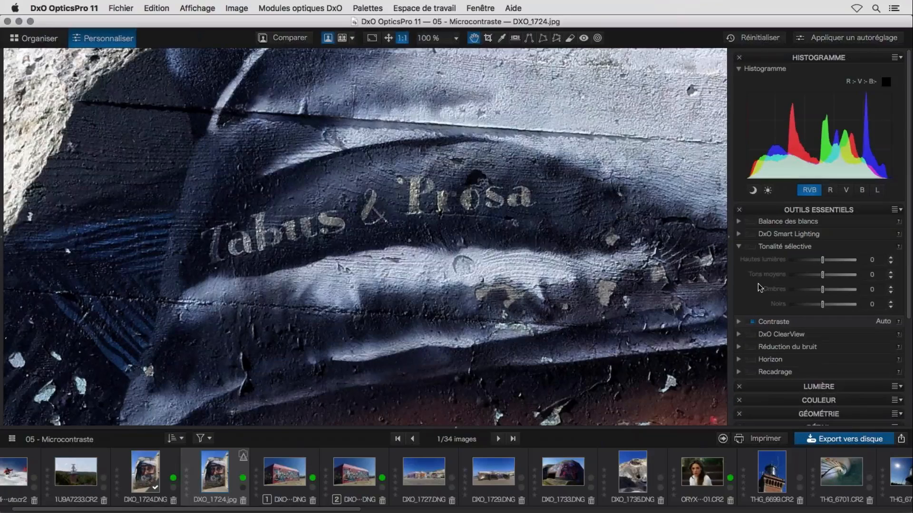
click(740, 347)
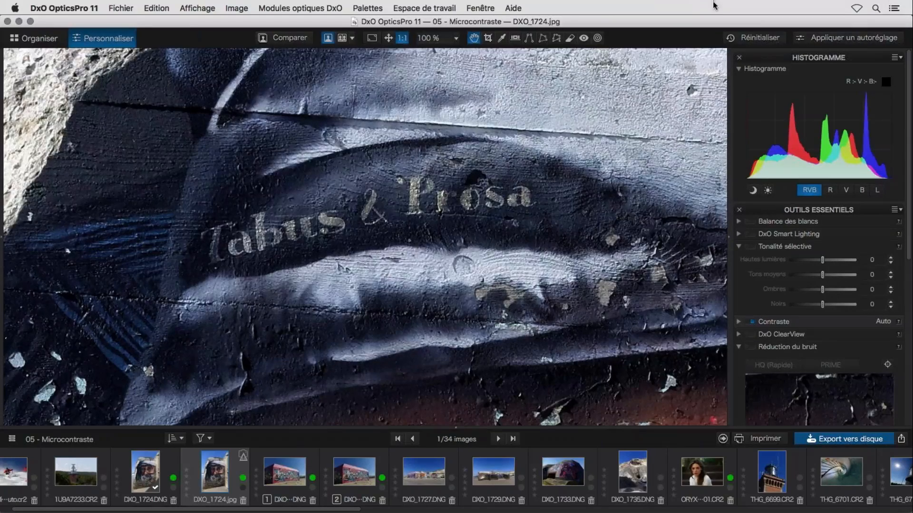
click(41, 38)
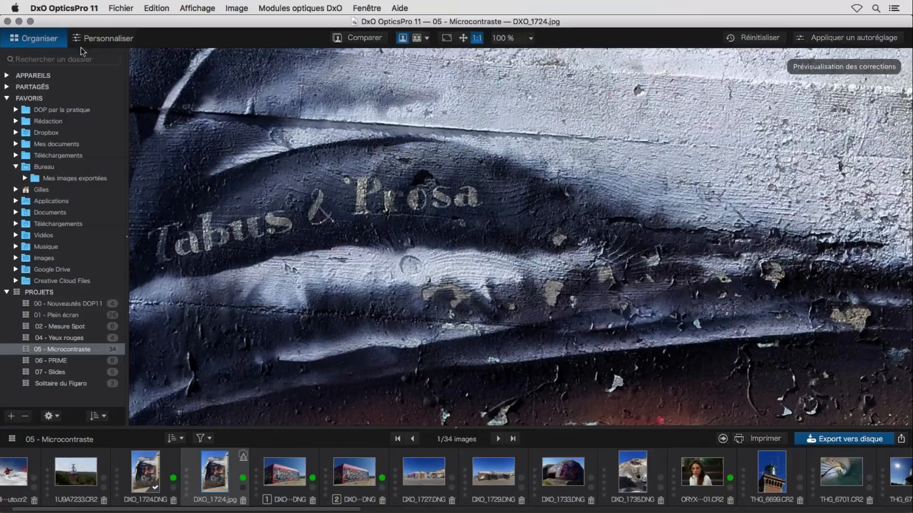
click(59, 362)
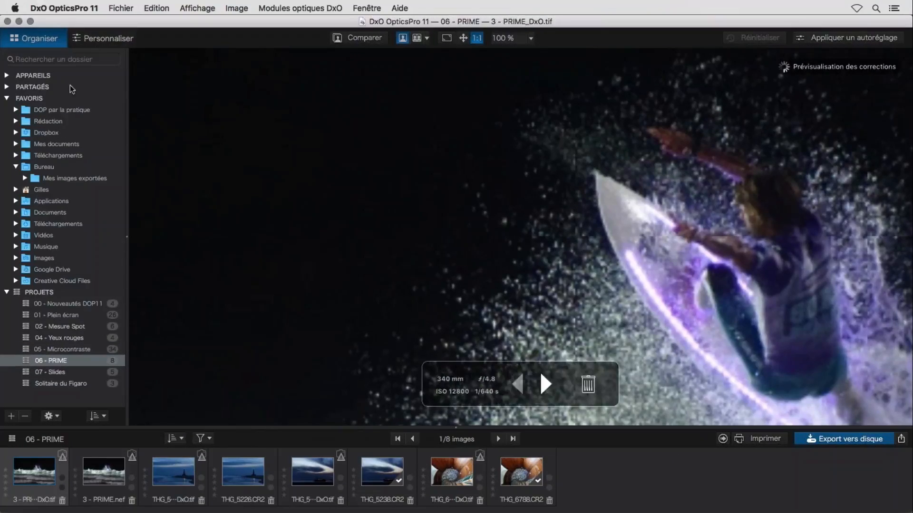
click(105, 39)
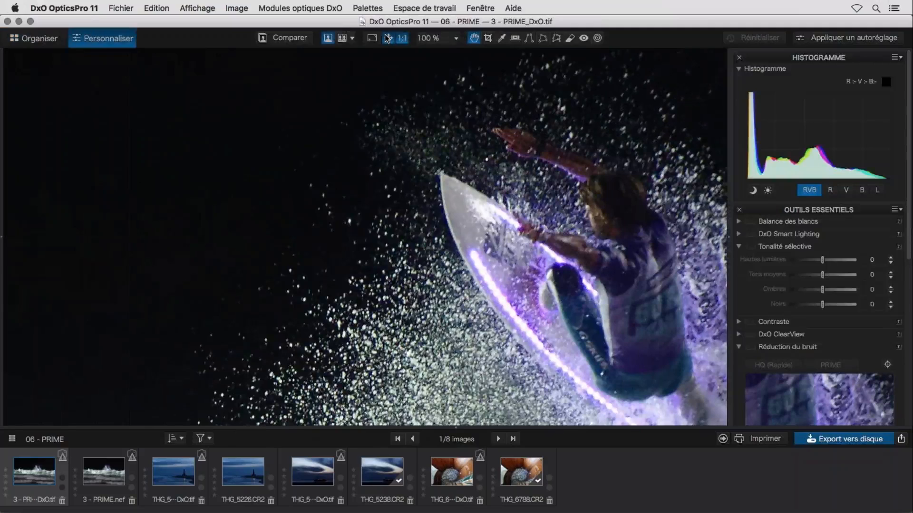
click(388, 38)
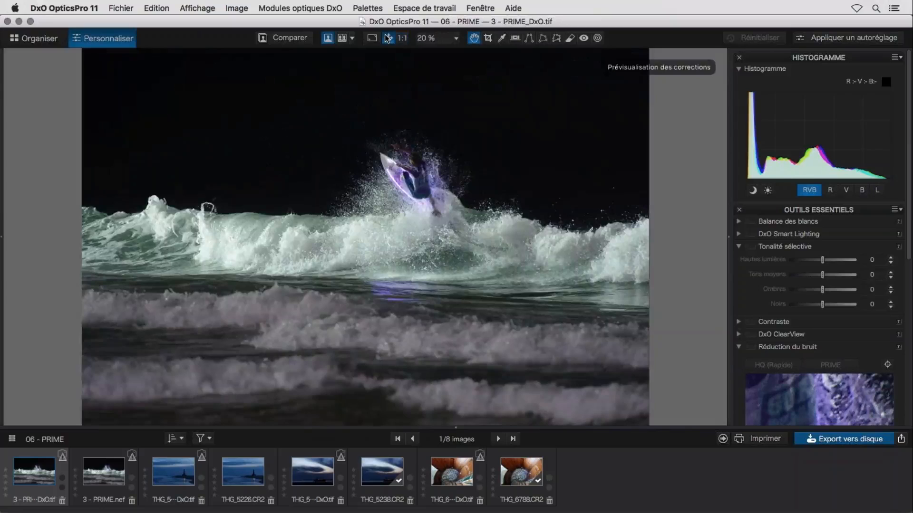
Select 3 - PRIME.nef and enable its Réduction du bruit correction in PRIME mode
click(117, 494)
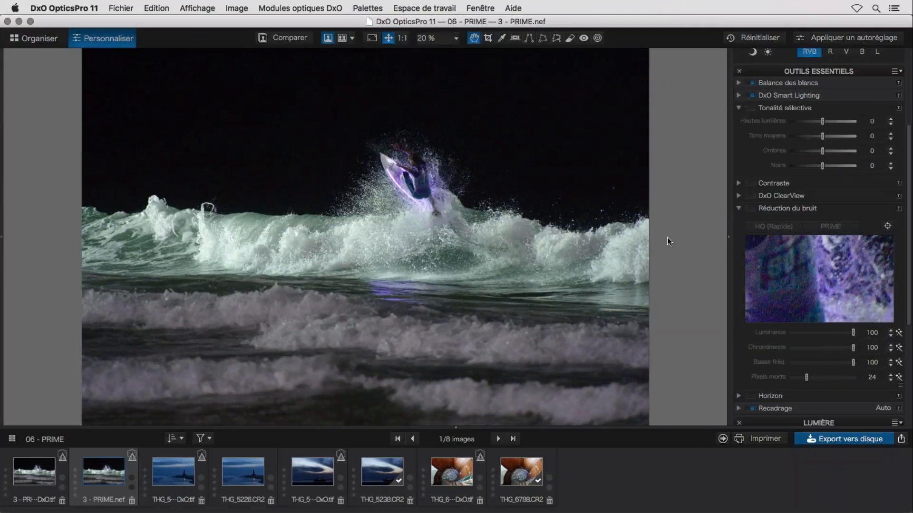
click(752, 210)
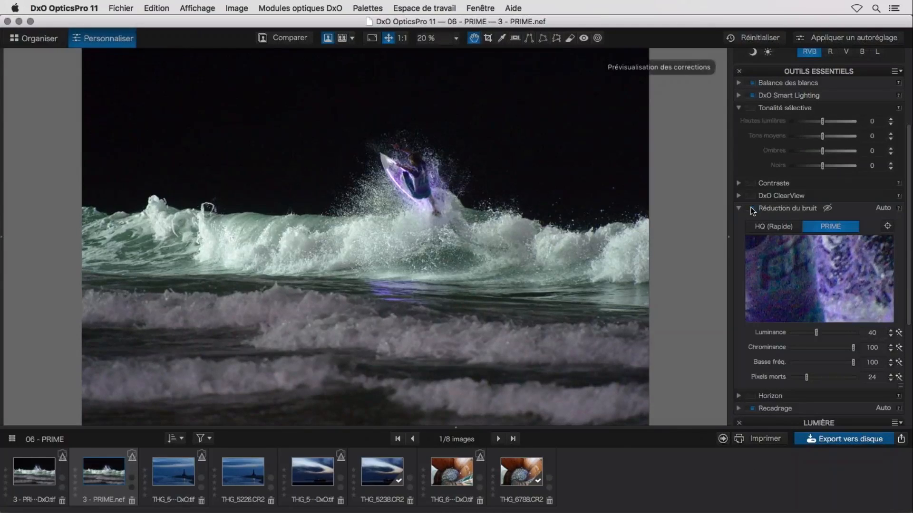
Switch the surfer photo's Réduction du bruit to HQ (Rapide) and check its EXIF data
click(767, 224)
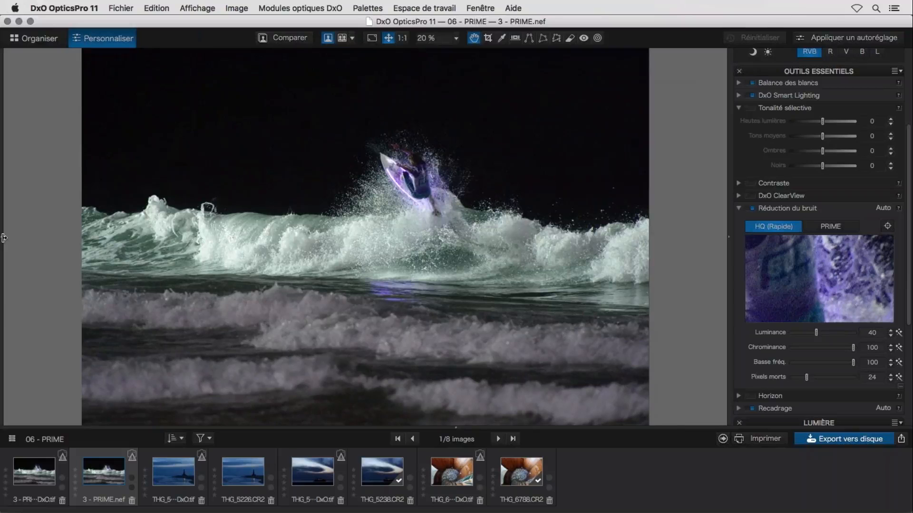
click(3, 237)
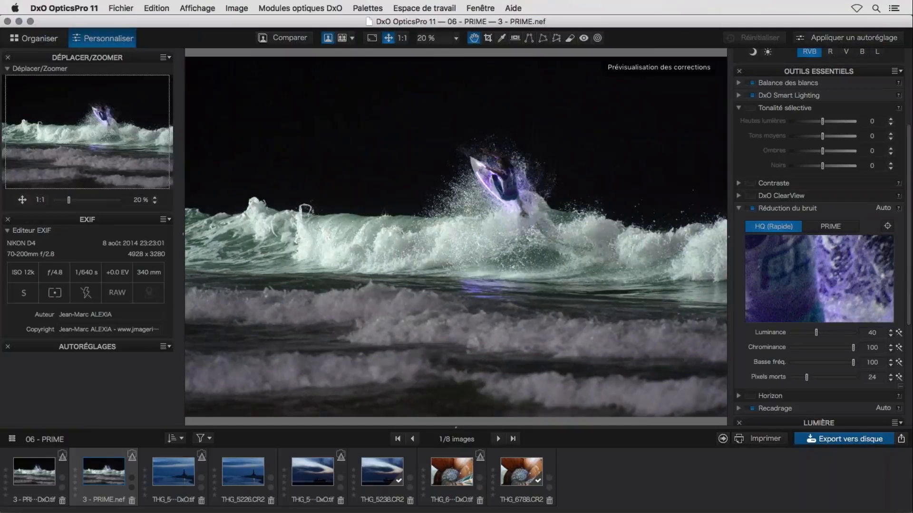
click(182, 235)
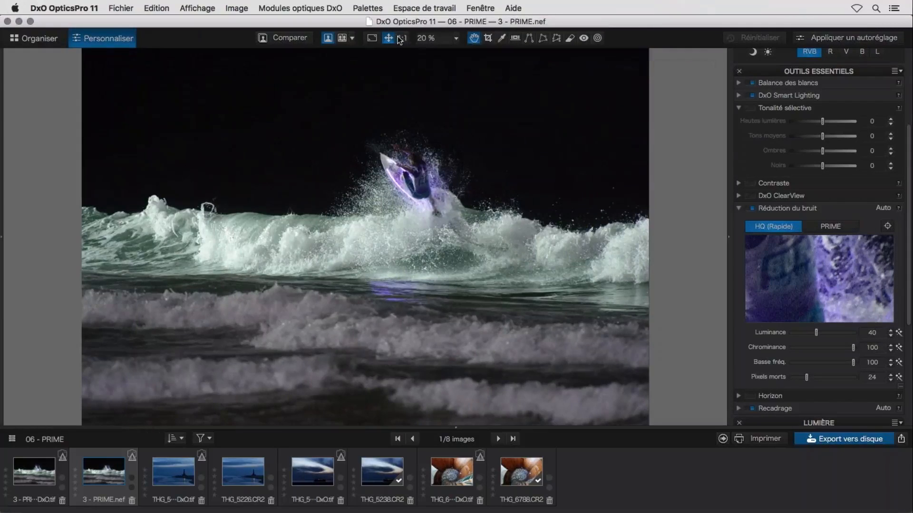
Inspect the surfer at 1:1 with the HQ noise reduction switched off and back on
click(402, 38)
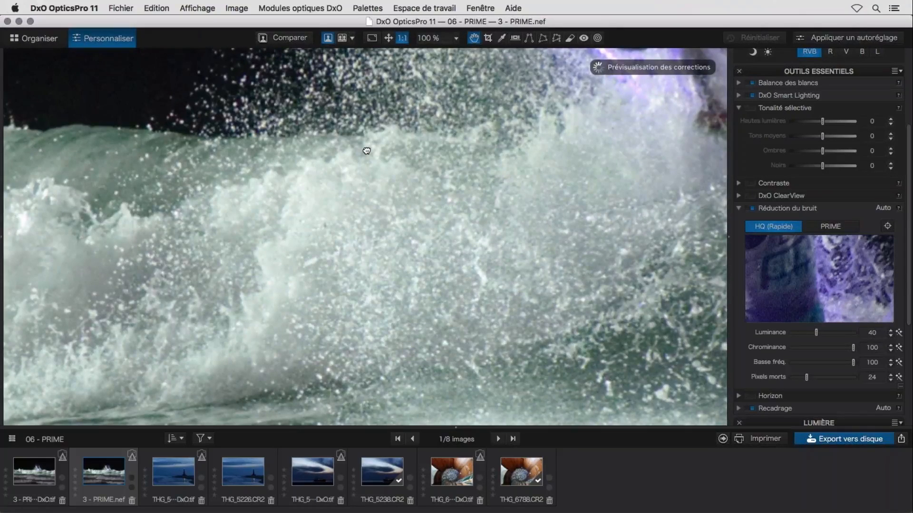
drag(366, 151, 425, 215)
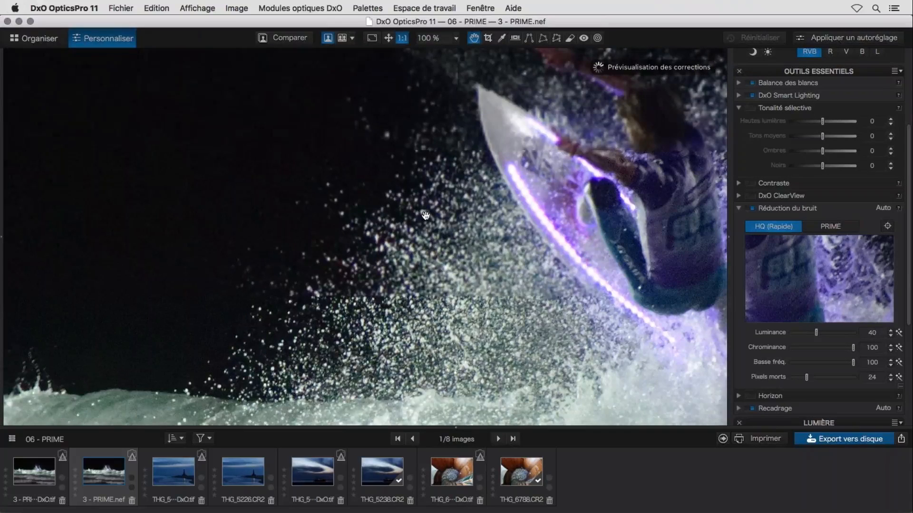
click(751, 209)
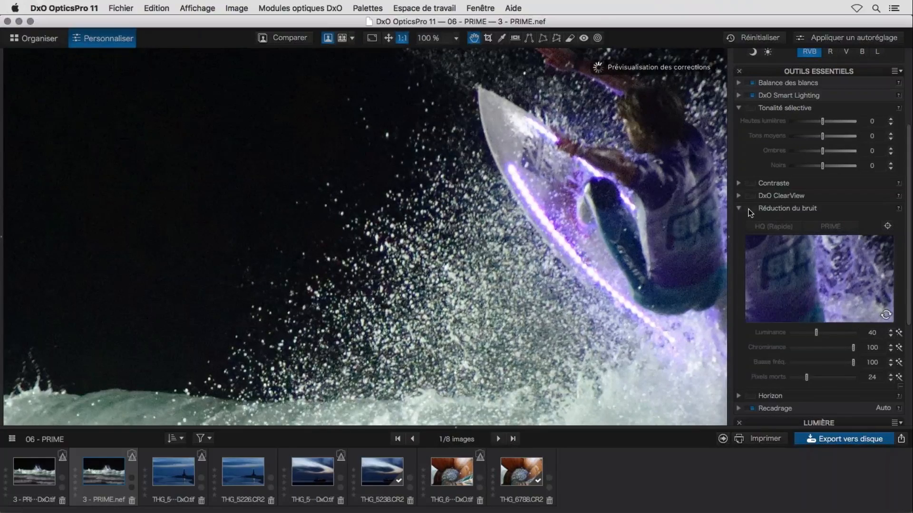
click(751, 208)
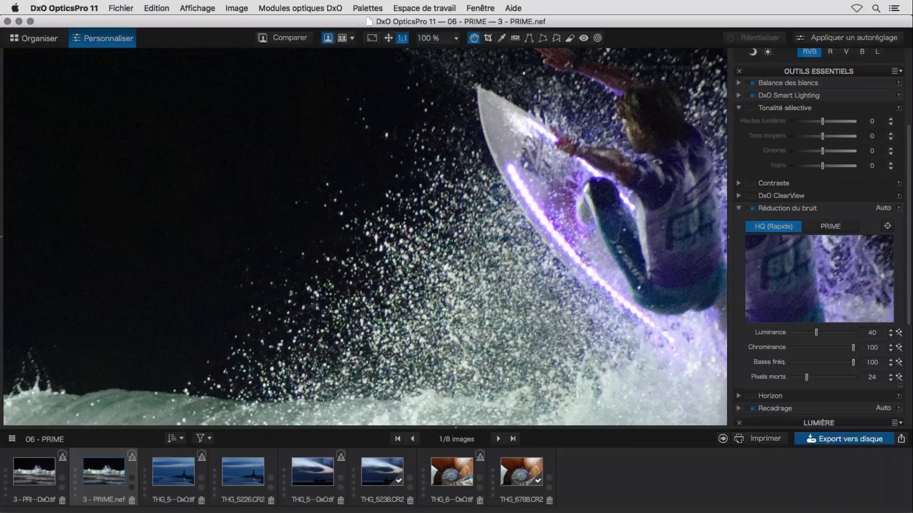
drag(564, 140, 423, 179)
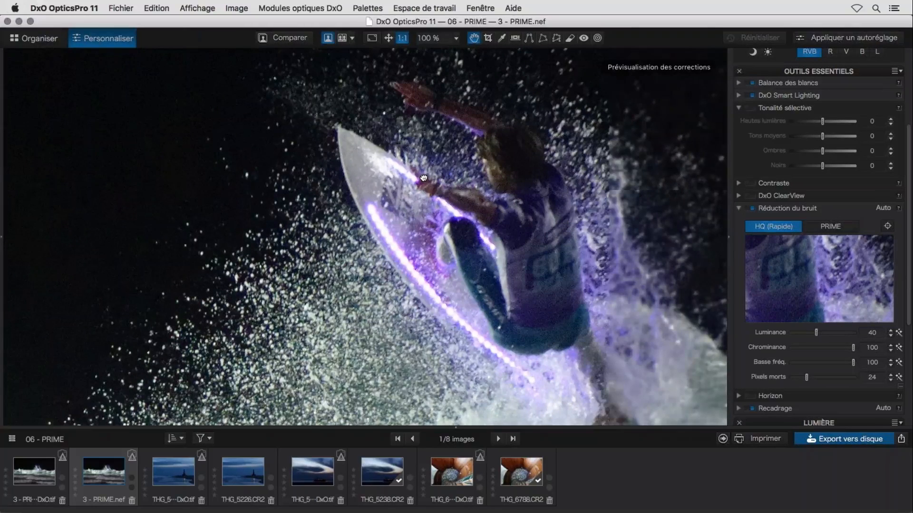
drag(626, 115, 591, 126)
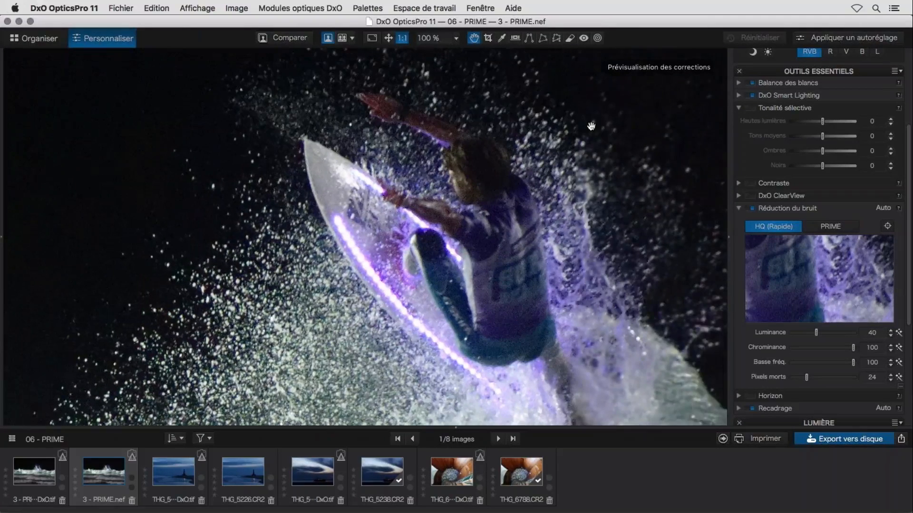
Disable Réduction du bruit and show the photo side by side with the output image 3 - PRIME_DxO.tif
click(828, 226)
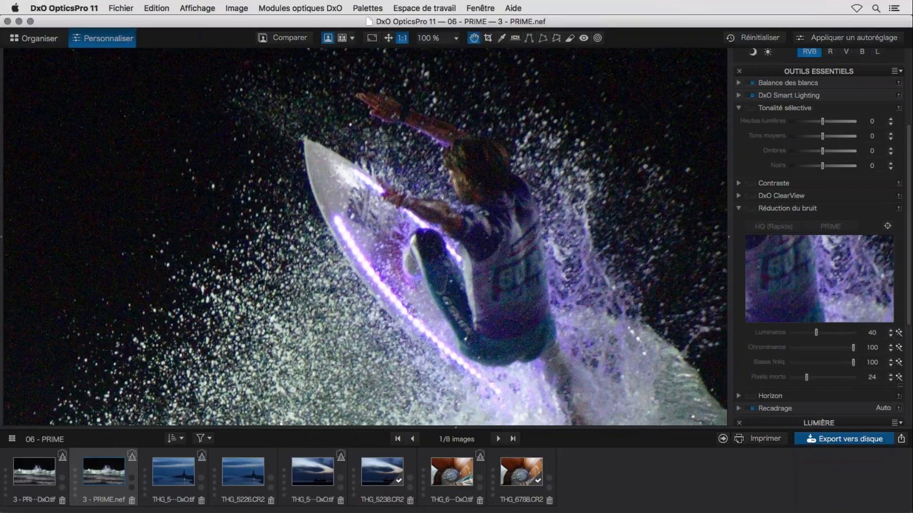
click(351, 38)
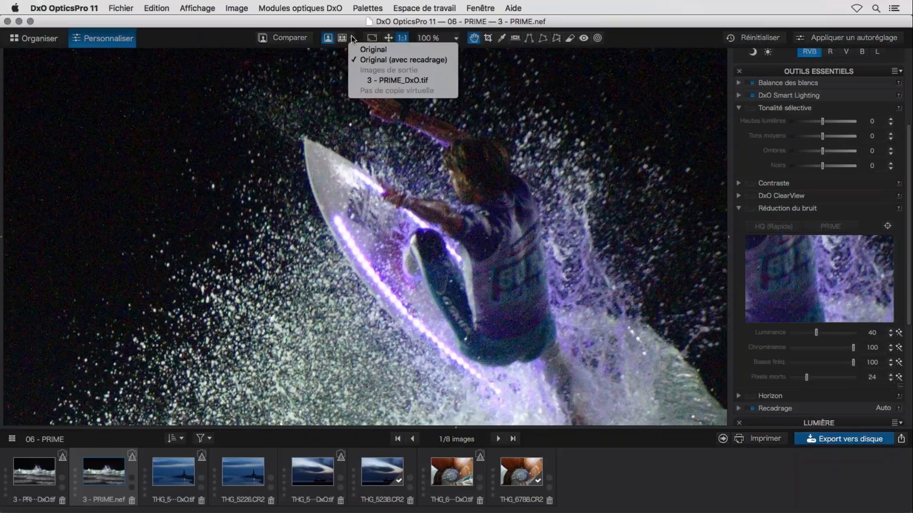
click(423, 80)
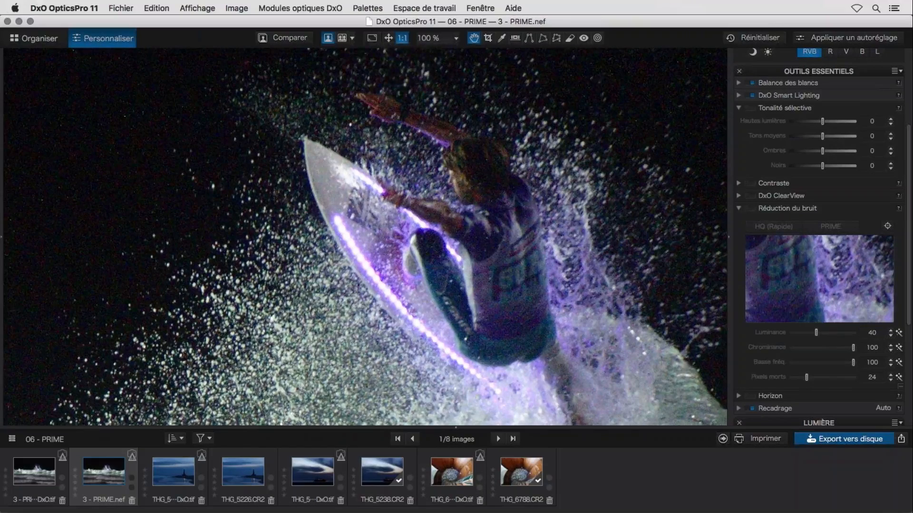
click(342, 38)
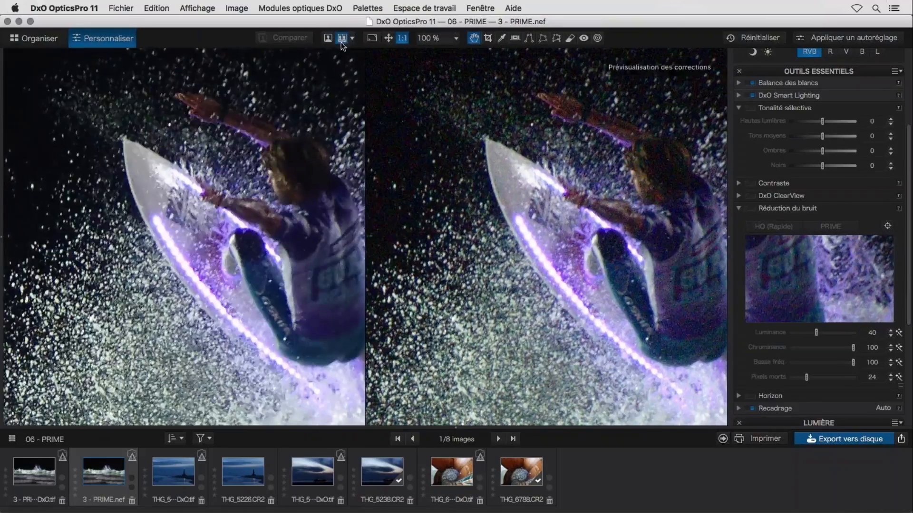
Compare the noise in the dark sky, water spray and surfer between the PRIME output and the uncorrected photo
scroll(458, 165, up, 3)
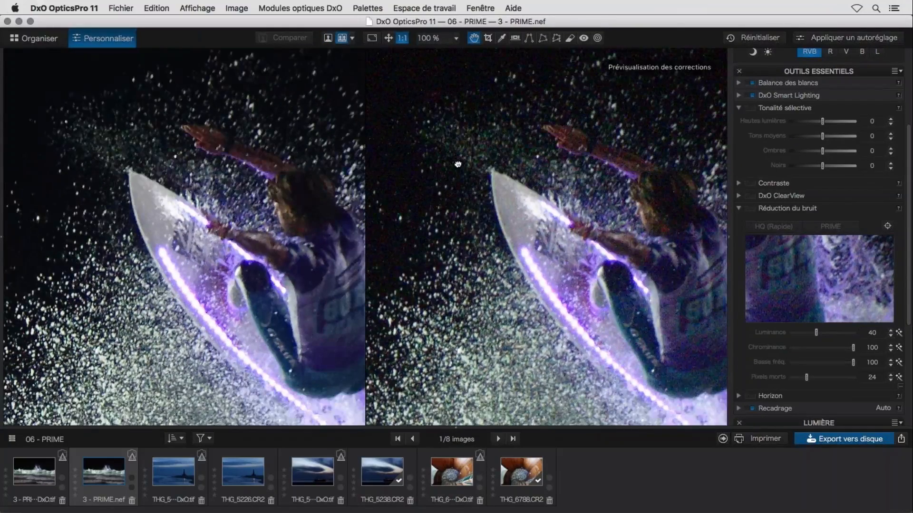
scroll(458, 164, up, 5)
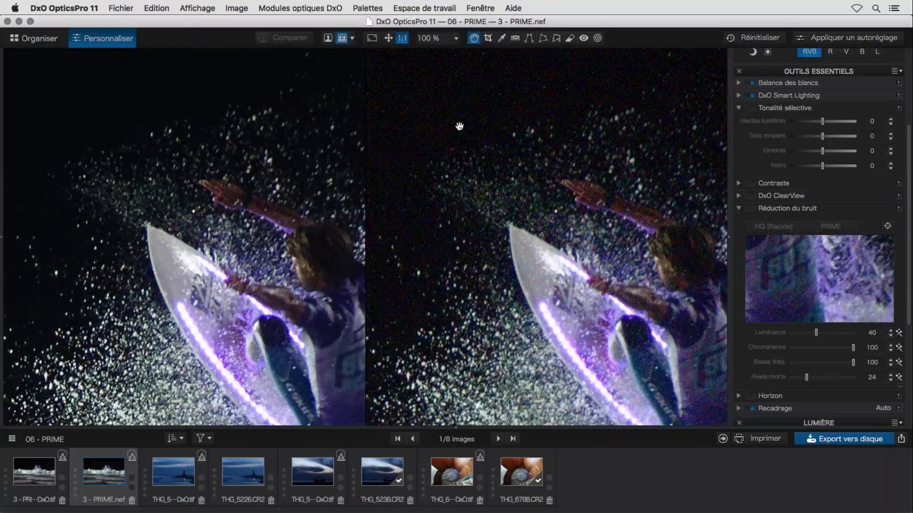
scroll(459, 126, right, 2)
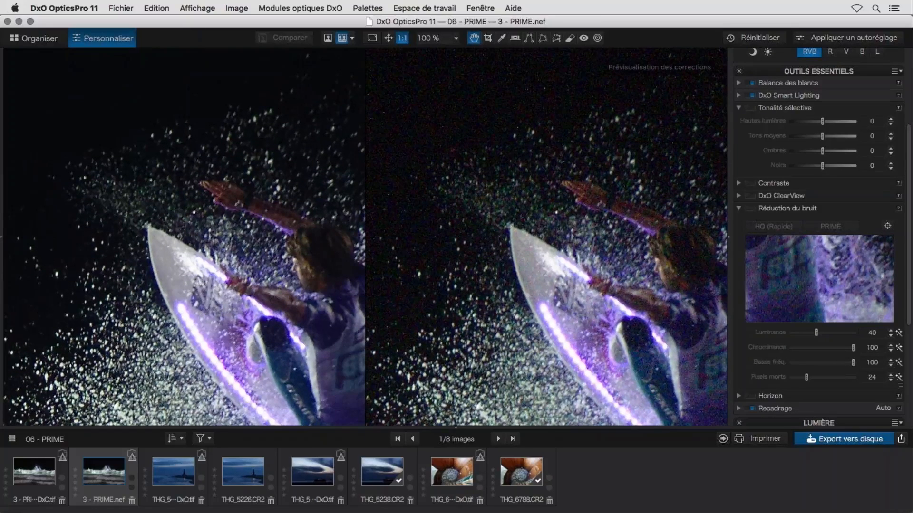
scroll(41, 206, left, 2)
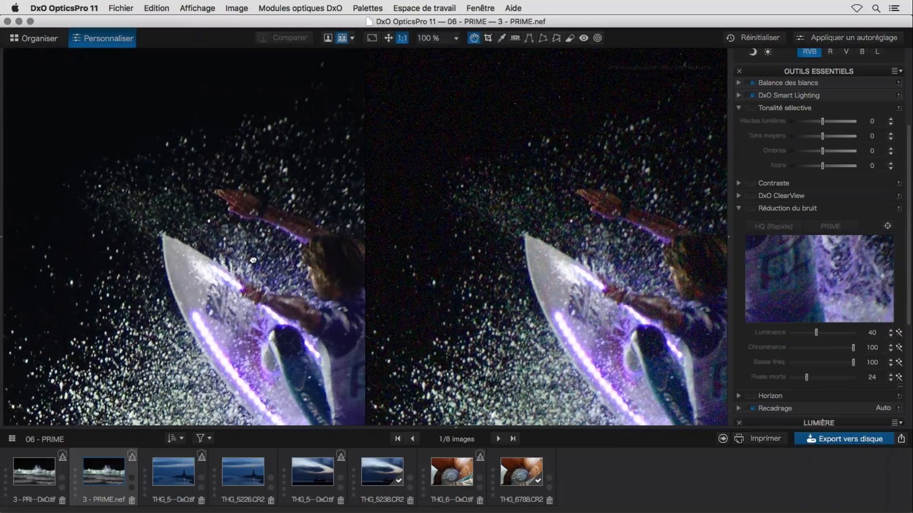
drag(252, 260, 220, 228)
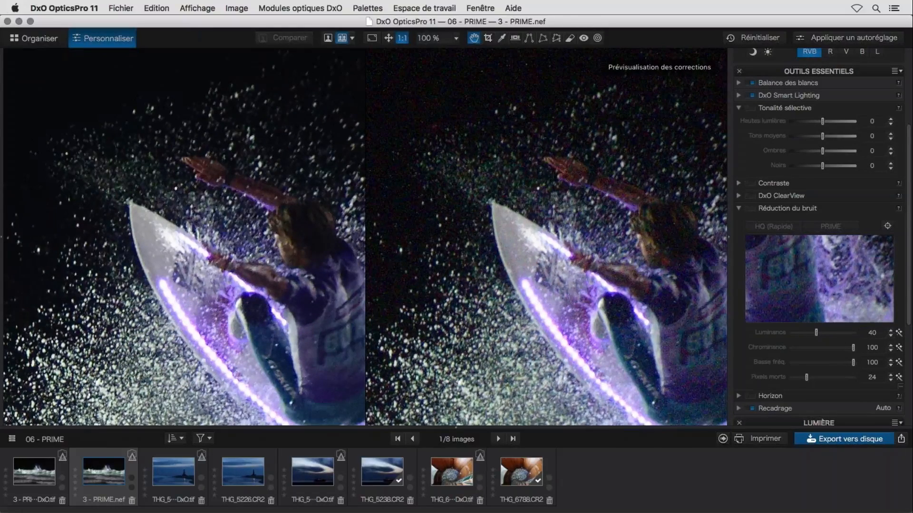
drag(305, 326, 267, 274)
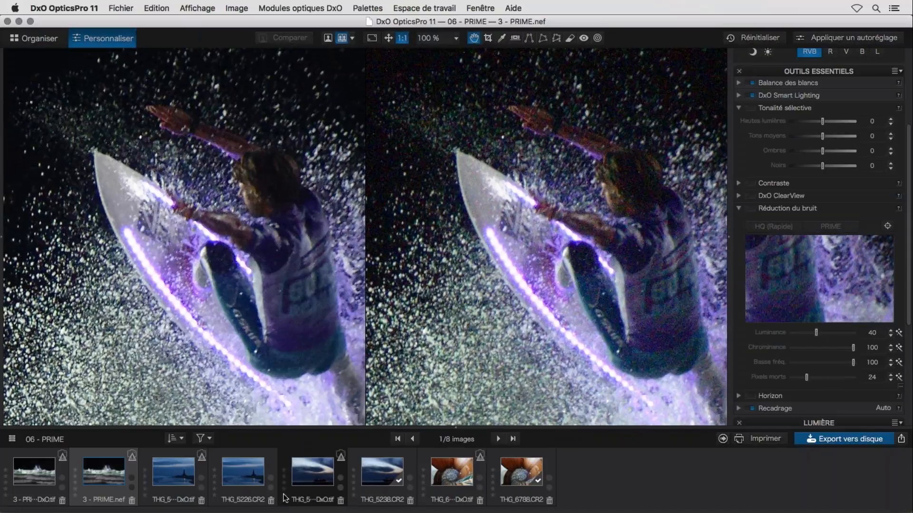
Open THG_5238.CR2 in the side-by-side comparison, check the whole scene, and return to 1:1
click(375, 499)
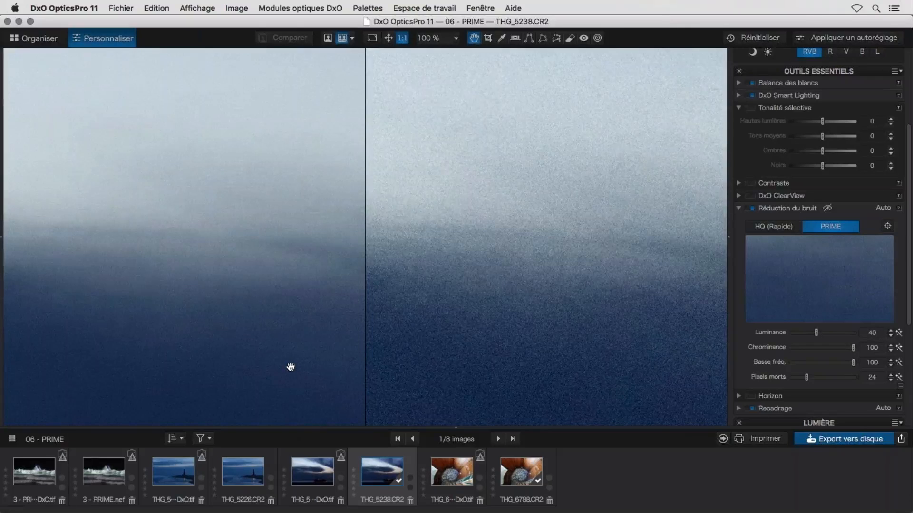
drag(278, 304, 278, 237)
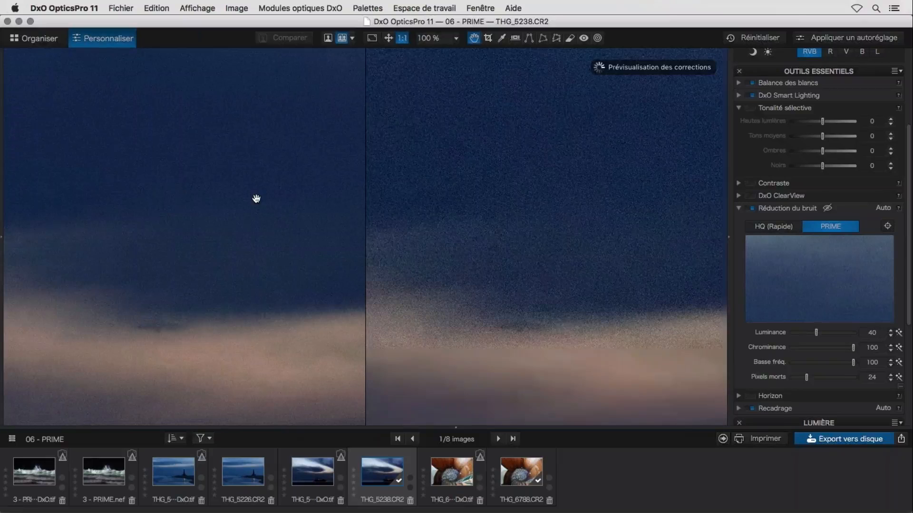
click(389, 38)
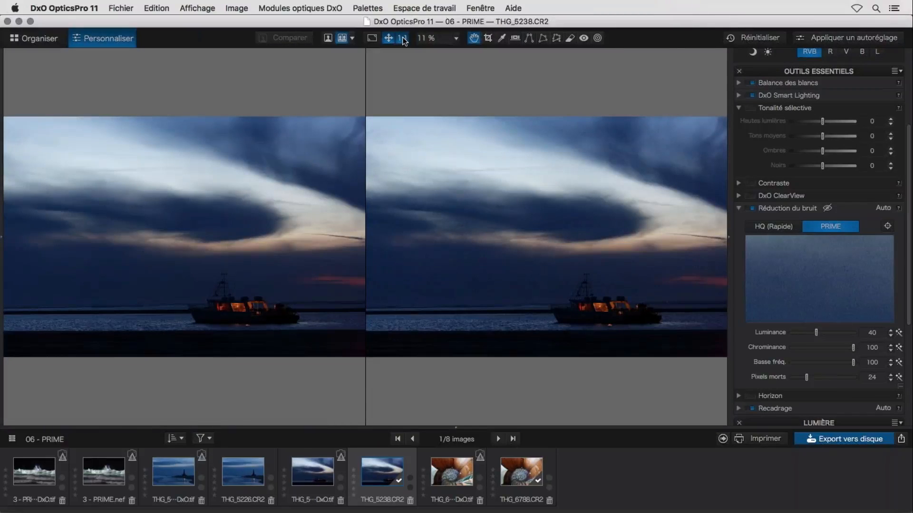
click(402, 39)
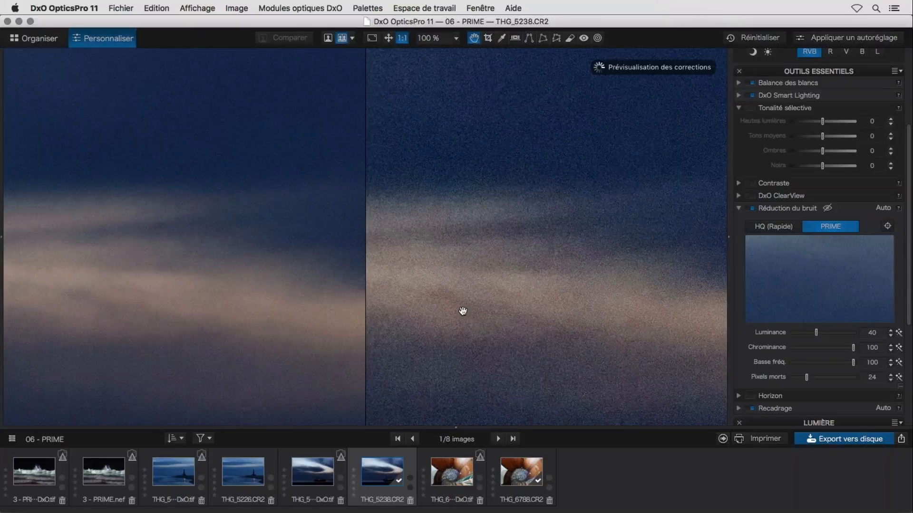
Examine the noise in the sky, sea, boat hull, mast rigging and lit cabin windows across both versions
scroll(463, 311, down, 5)
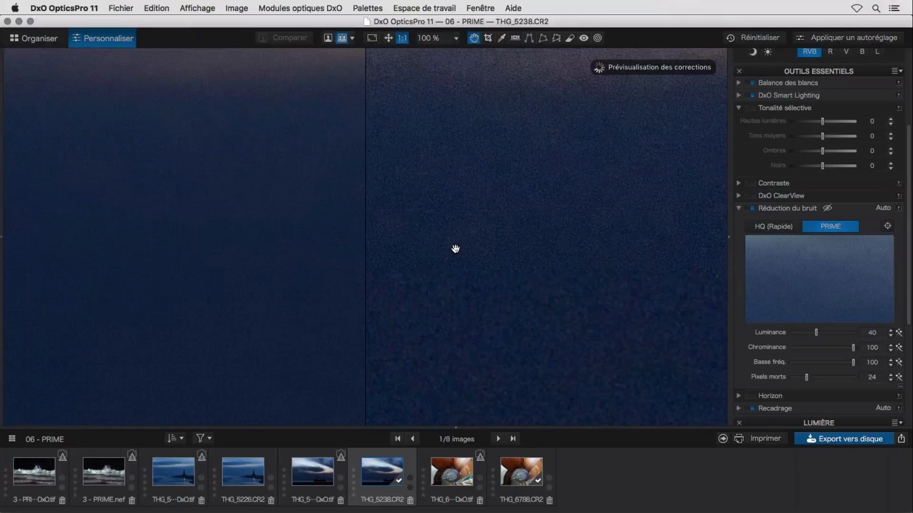
scroll(456, 249, down, 5)
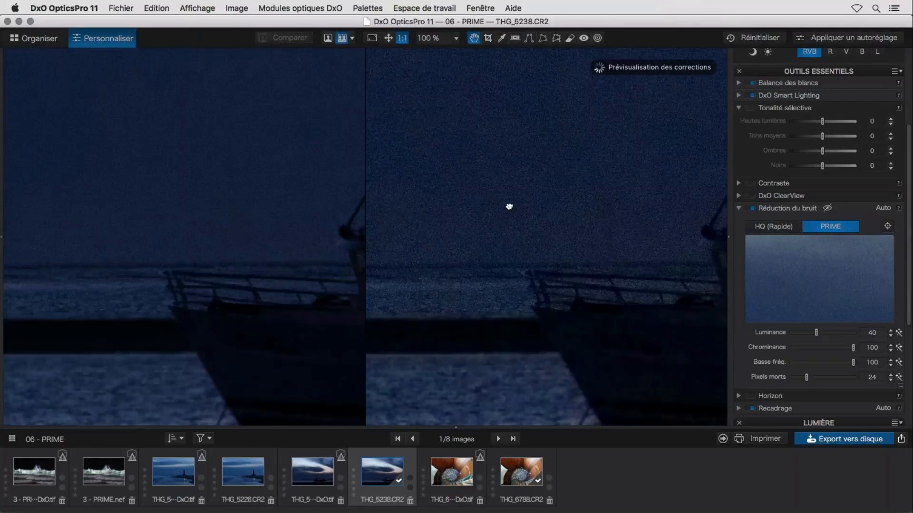
scroll(509, 206, down, 3)
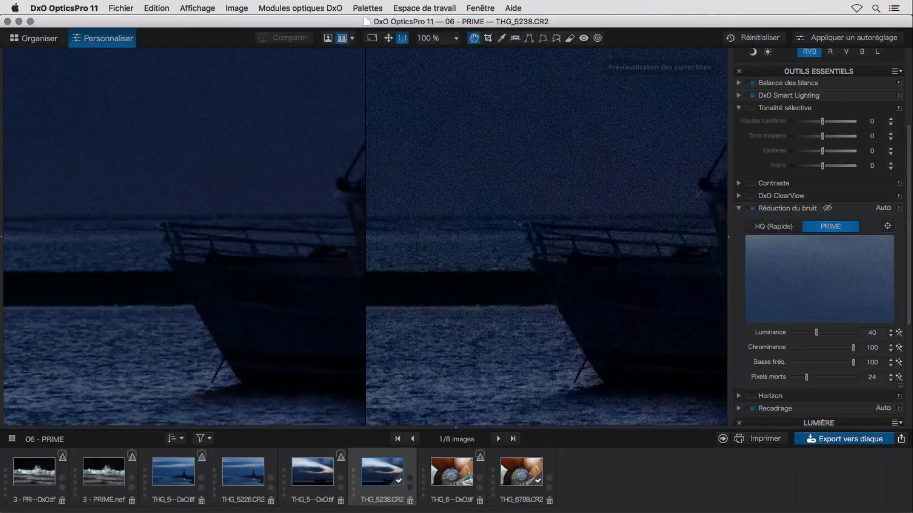
scroll(444, 320, down, 1)
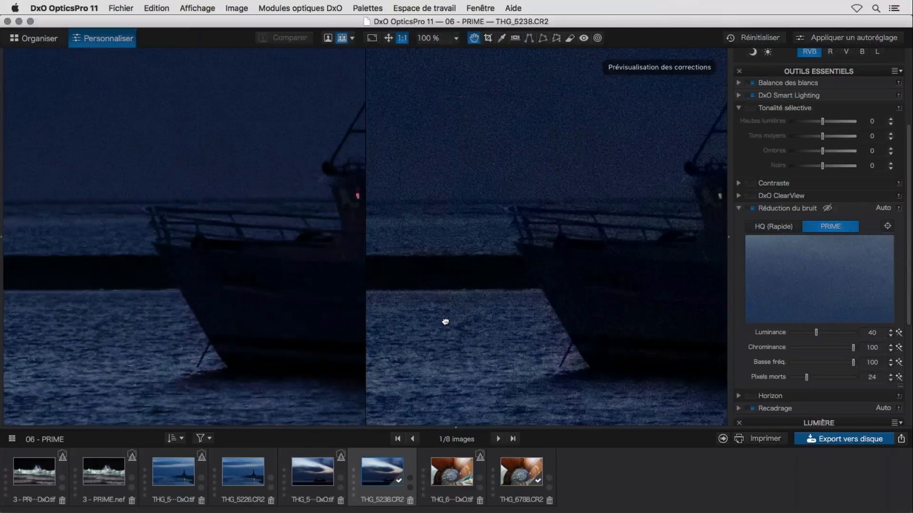
scroll(182, 214, up, 5)
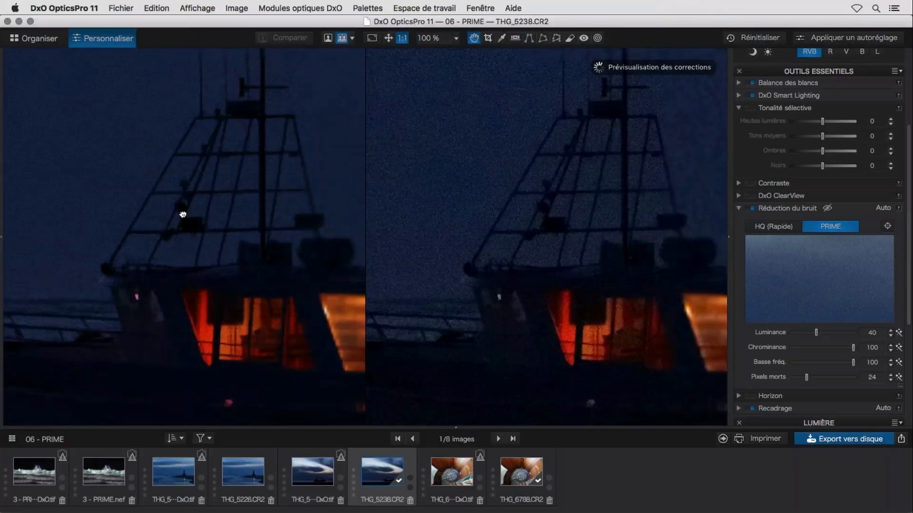
scroll(522, 285, right, 3)
scroll(522, 285, up, 2)
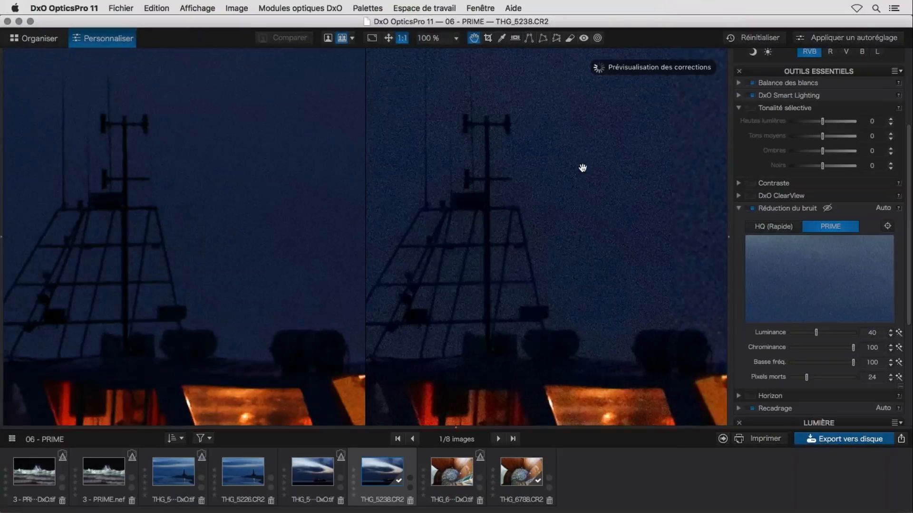
scroll(582, 168, left, 1)
scroll(583, 168, up, 1)
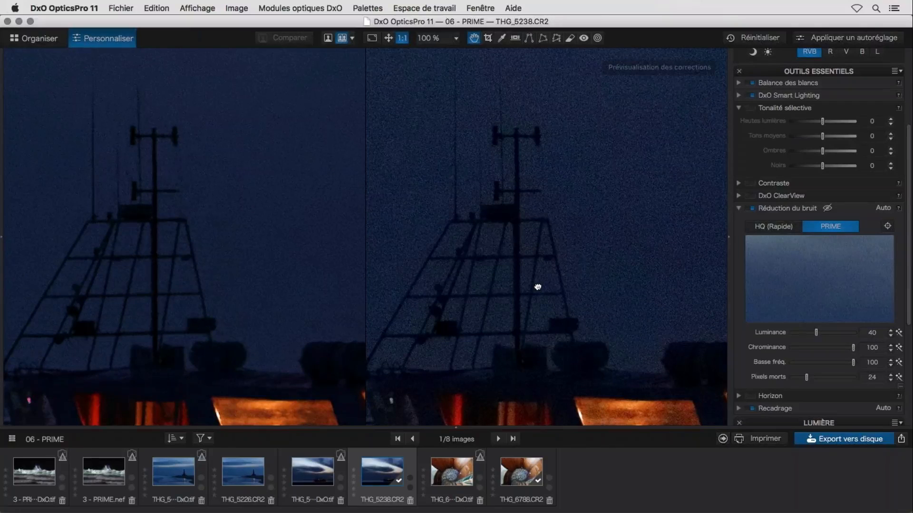
scroll(538, 286, down, 1)
scroll(538, 287, left, 1)
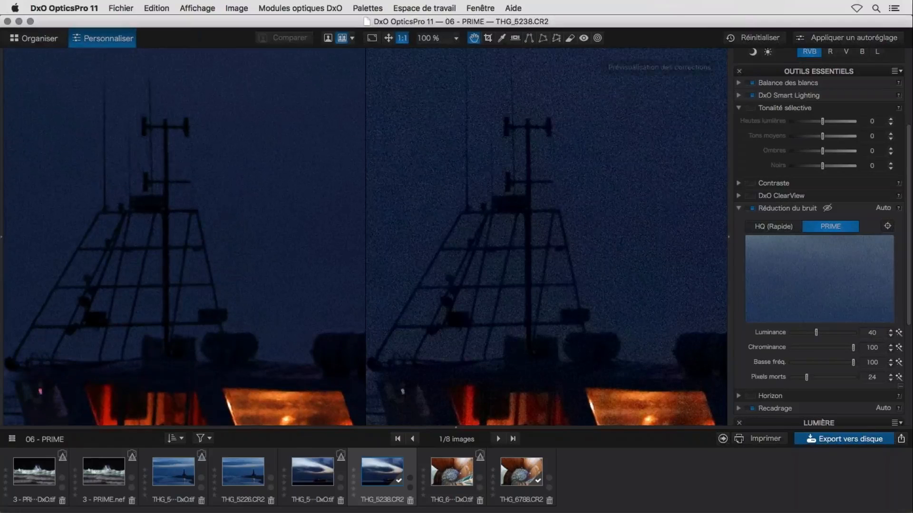
drag(253, 243, 246, 161)
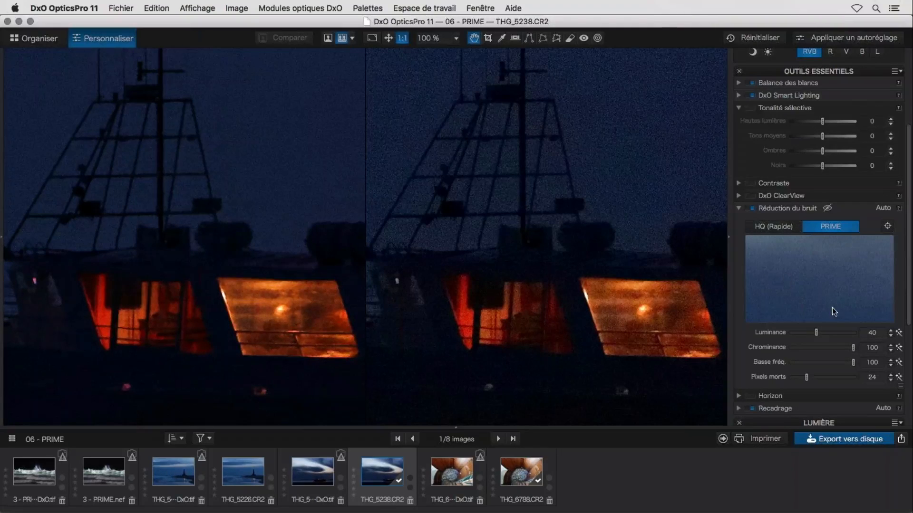
Centre the noise reduction preview loupe on the dark sky above the boat
click(887, 227)
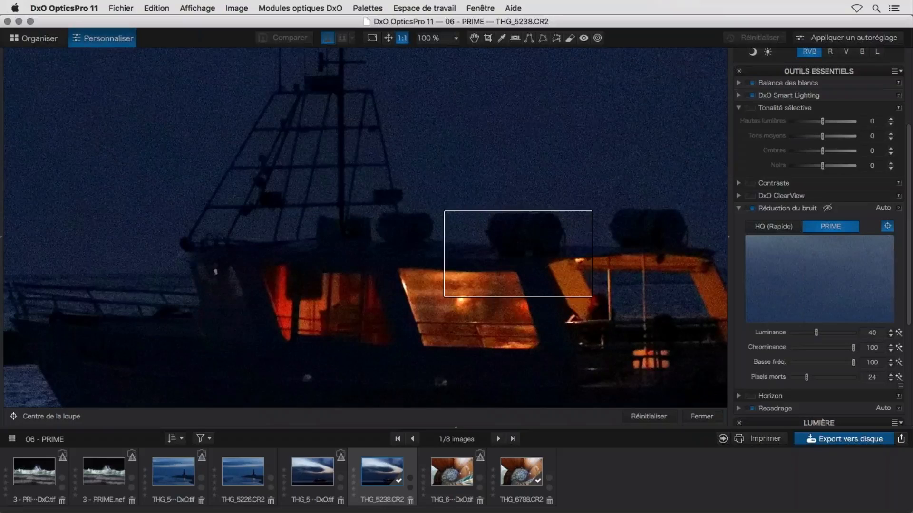
click(539, 114)
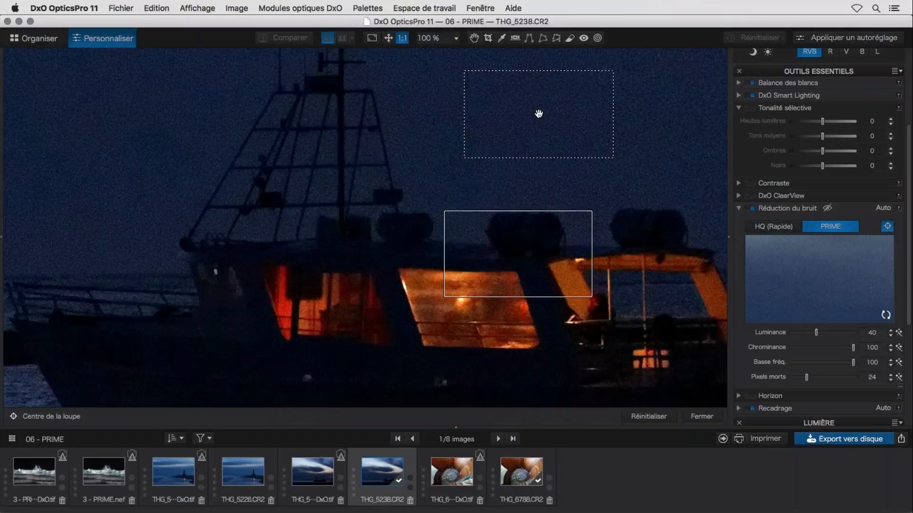